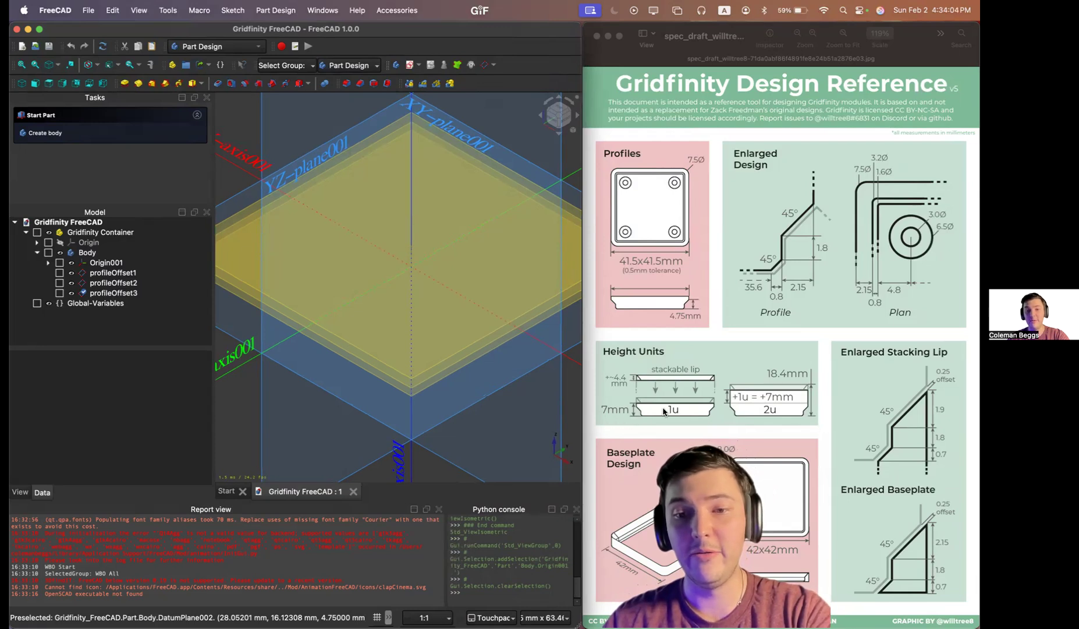
Step: Create a datum plane on the body's XY plane with its z offset bound to the expression <<Global-Variables>>.Base_heightPitch
left_click(224, 336)
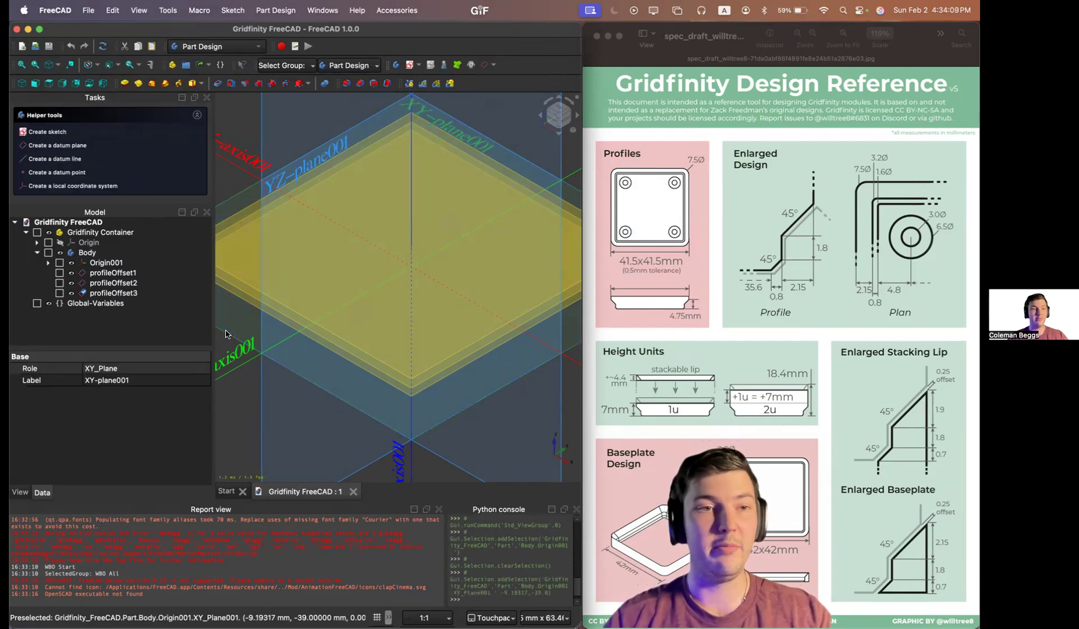
left_click(69, 147)
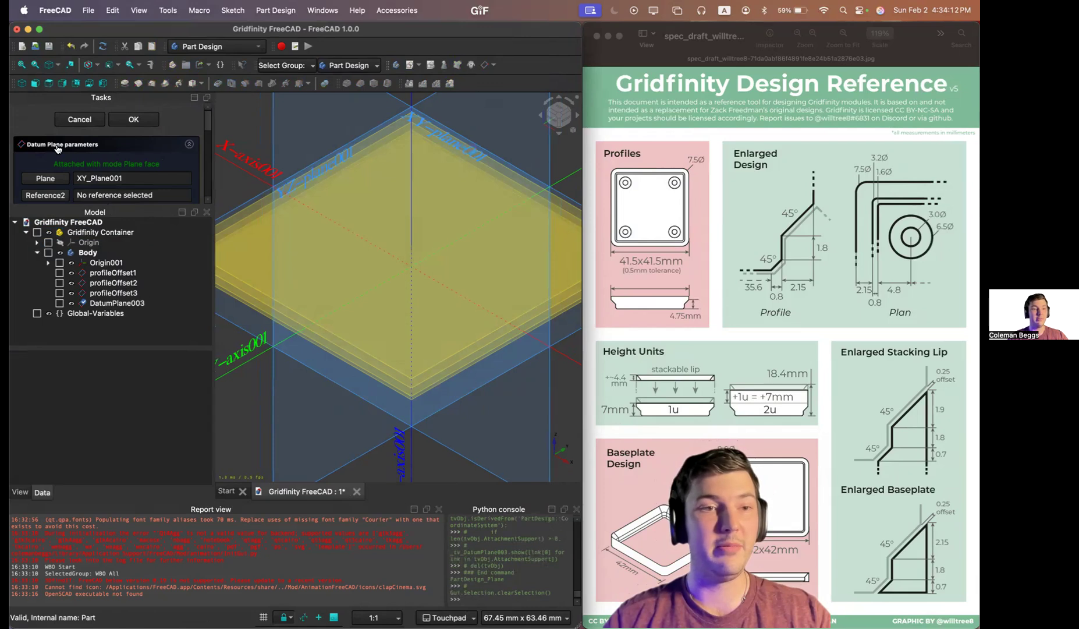
scroll(20, 153, "down", 5)
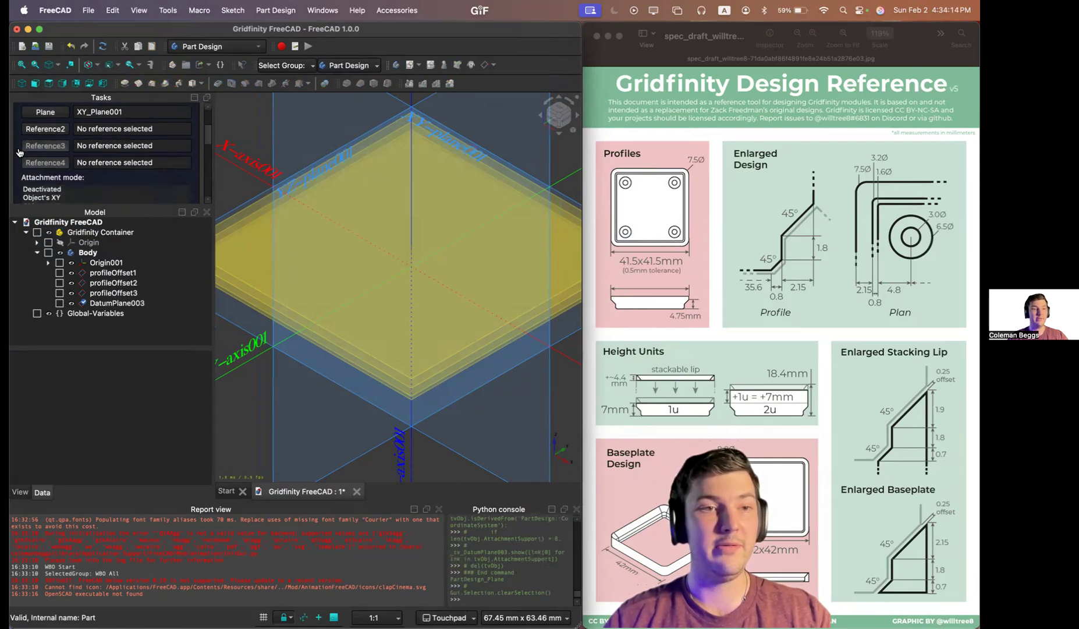
scroll(19, 153, "down", 10)
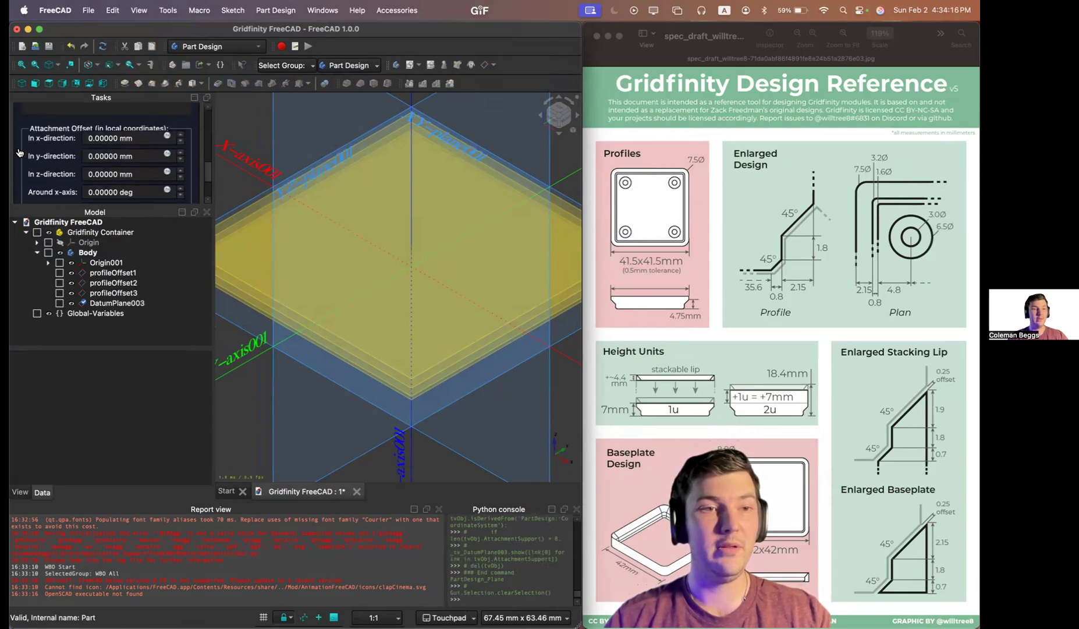
scroll(19, 152, "up", 3)
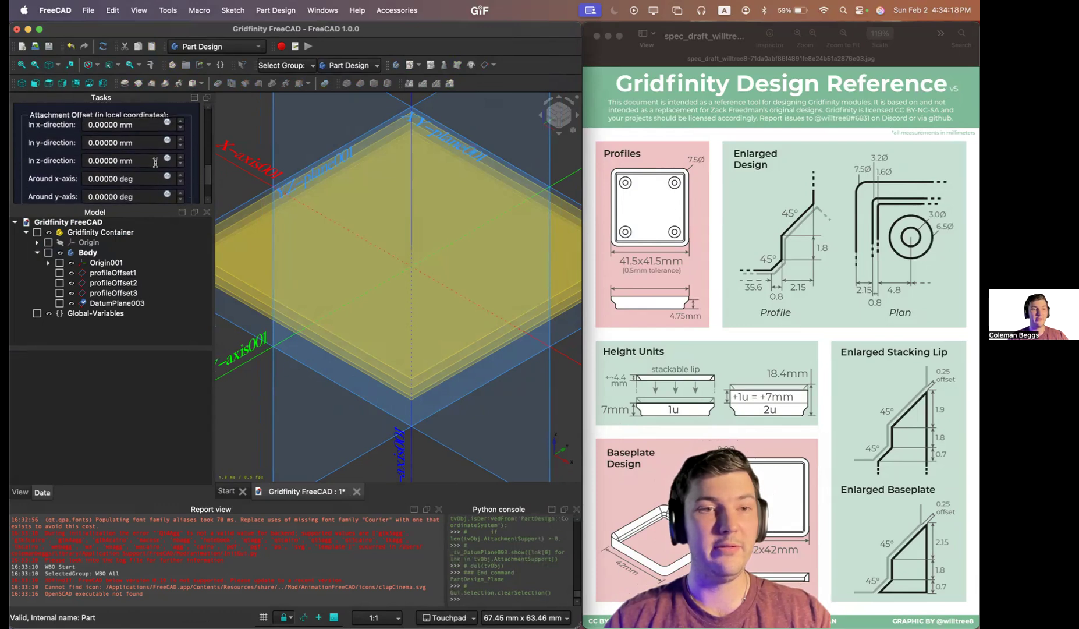
left_click(168, 159)
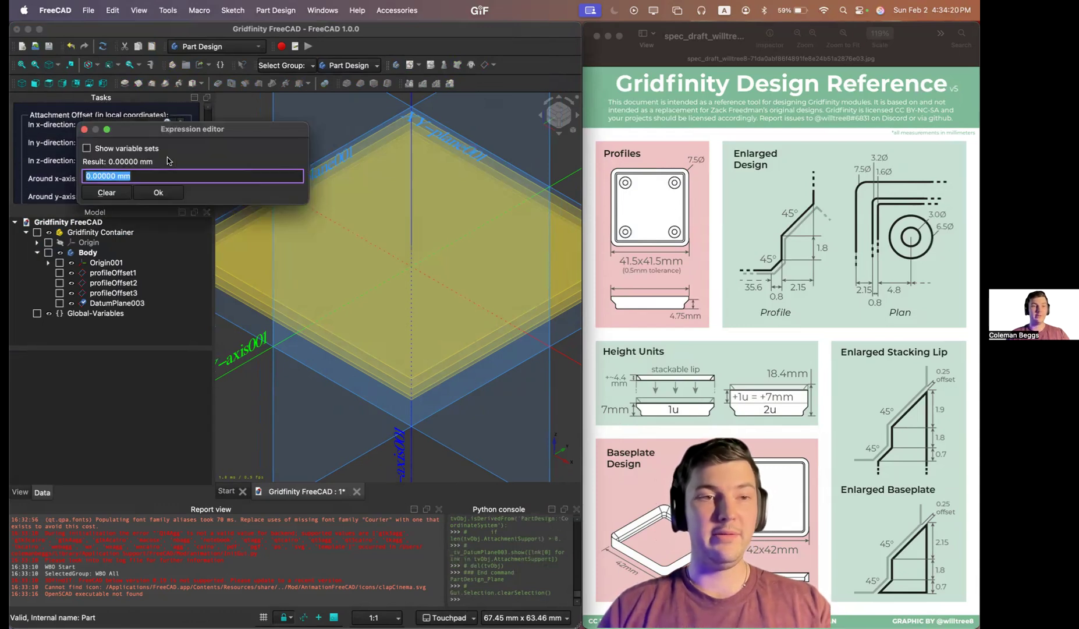
type("glo")
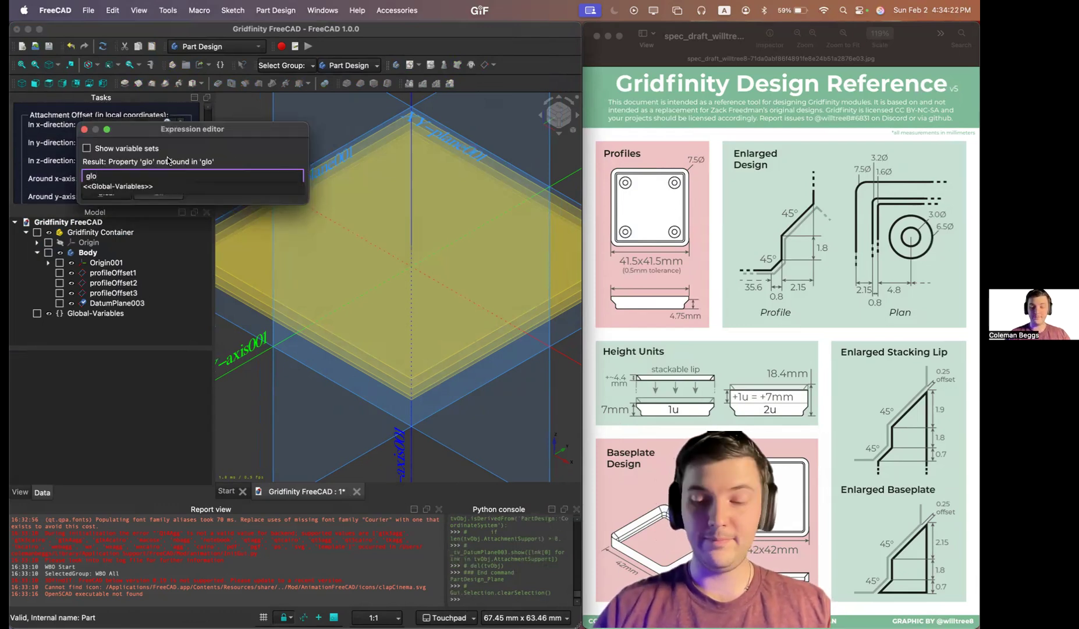
key("Down")
key("Return")
type(".")
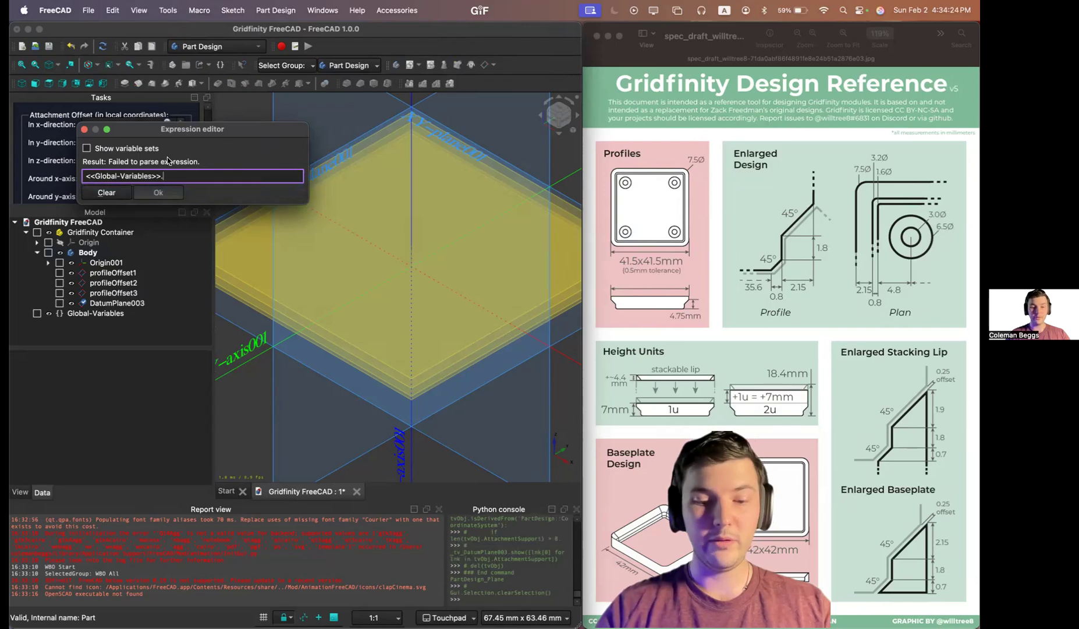
type("he")
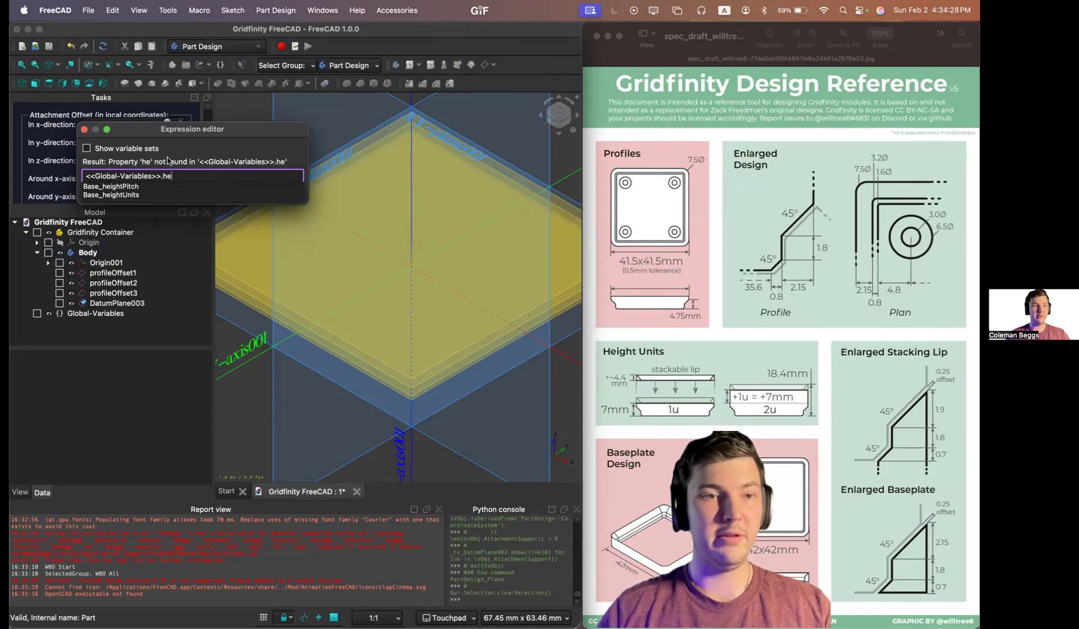
key("Down")
key("Return")
key("Return")
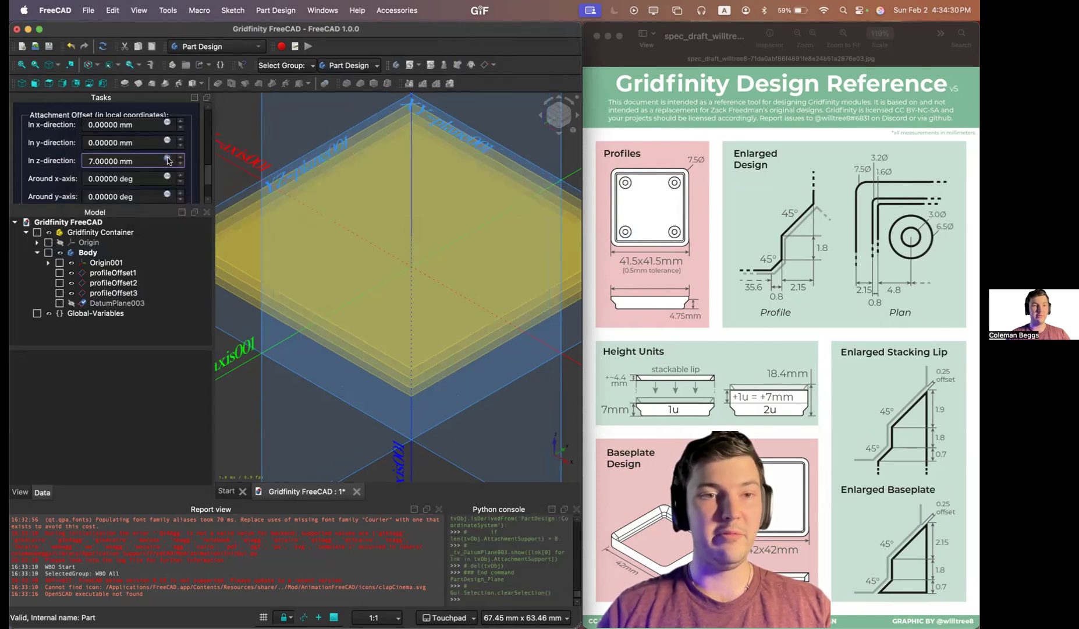
scroll(18, 156, "up", 5)
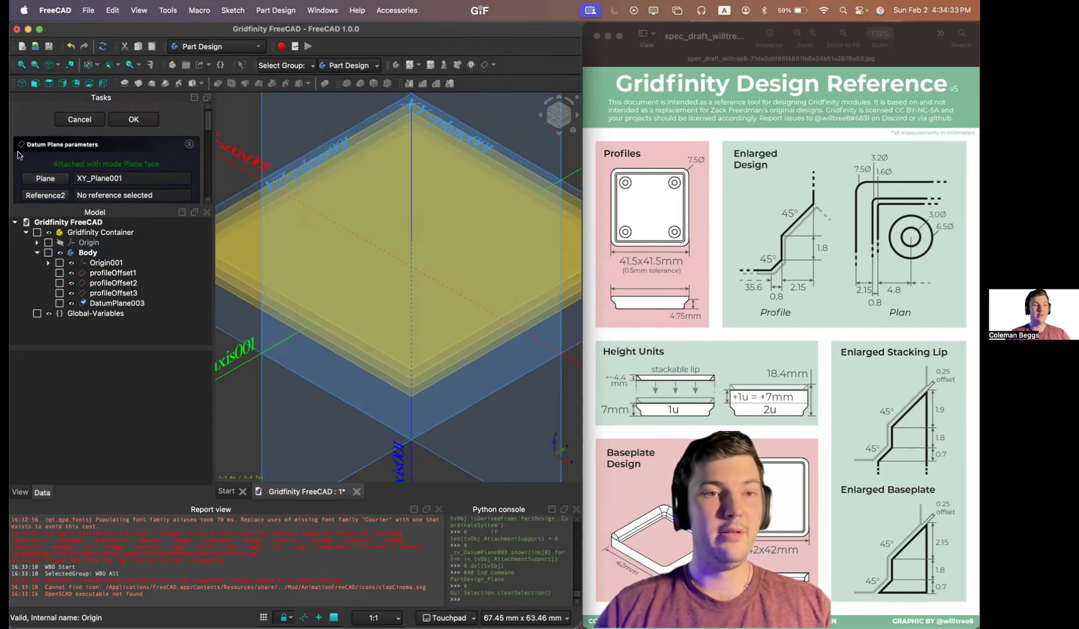
left_click(133, 120)
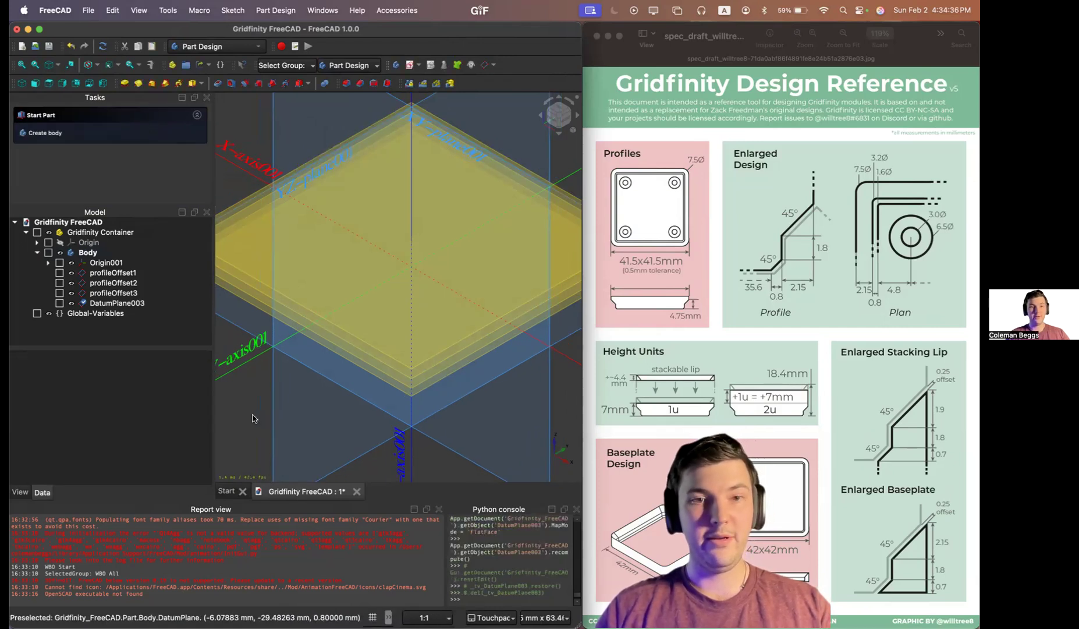
Step: Rename the new datum plane to baseHeight
key("1")
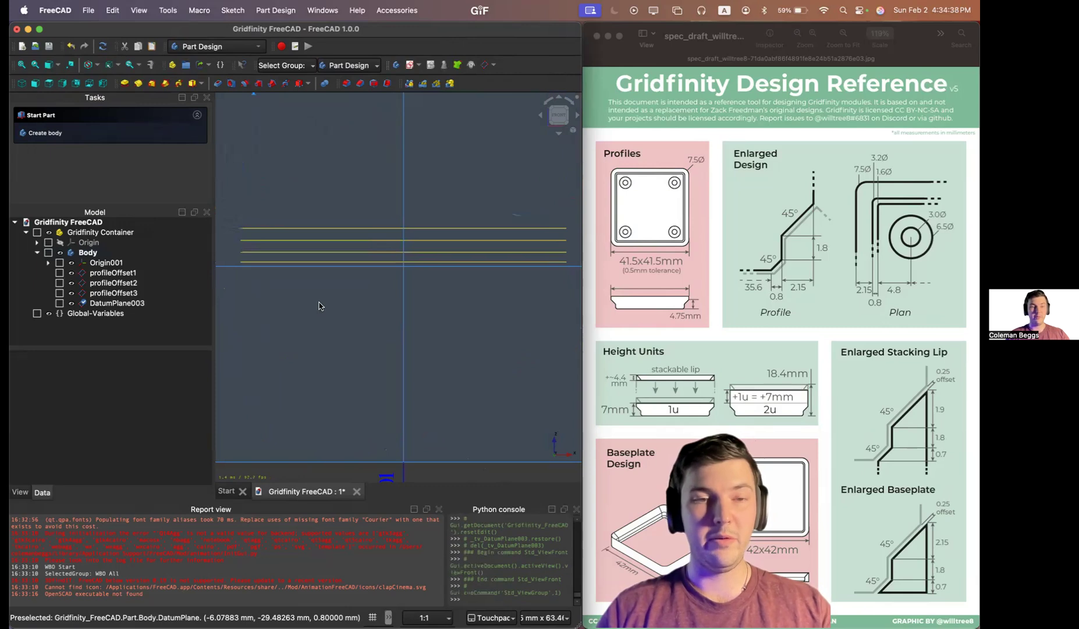
scroll(310, 275, "up", 3)
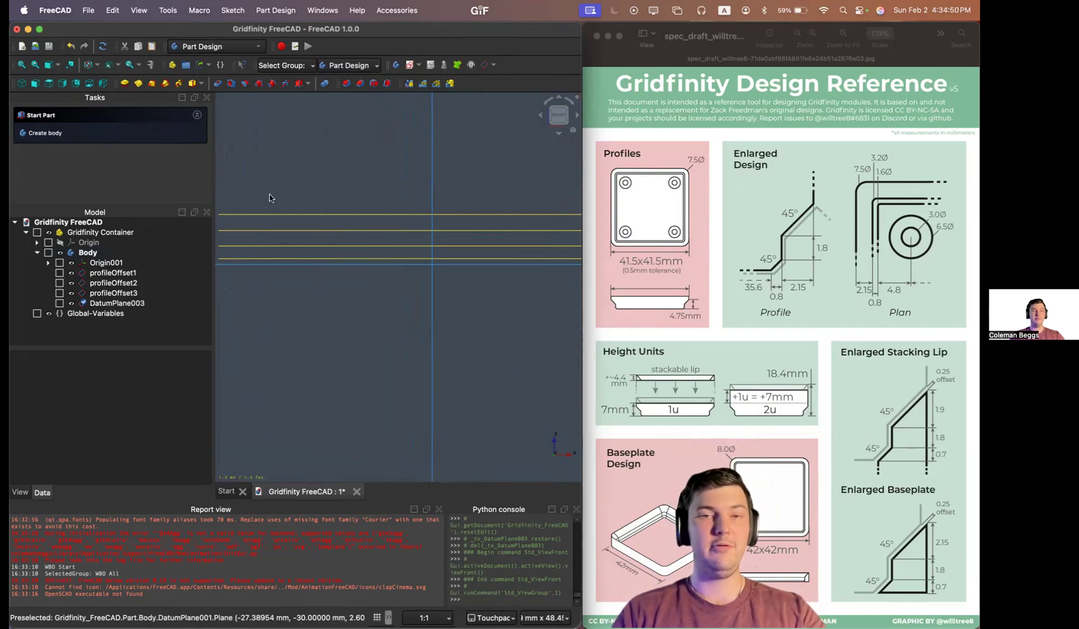
key("0")
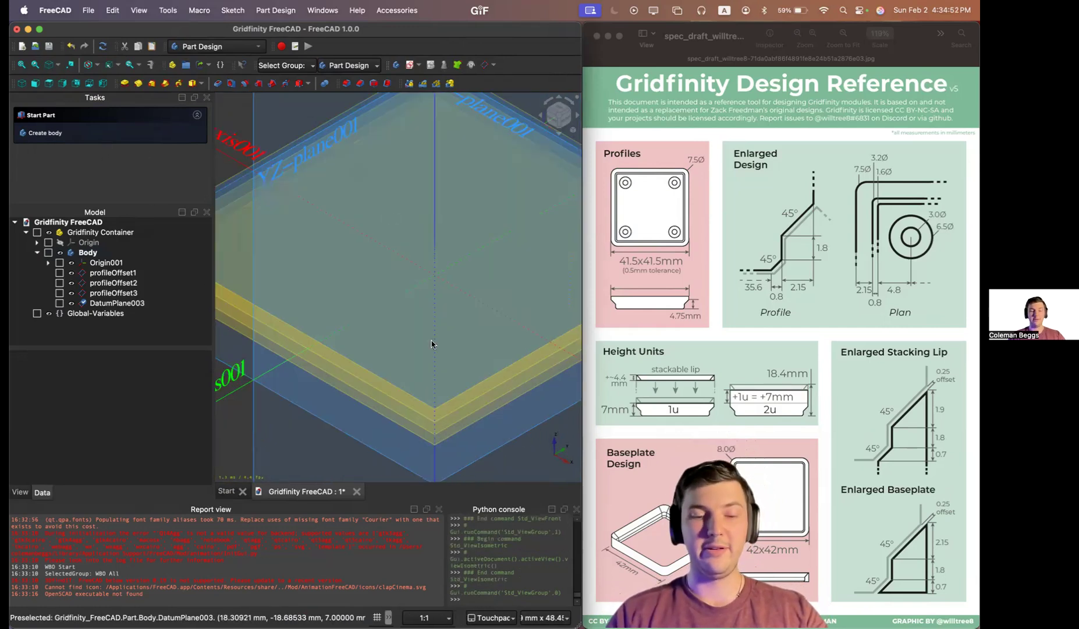
left_click(108, 304)
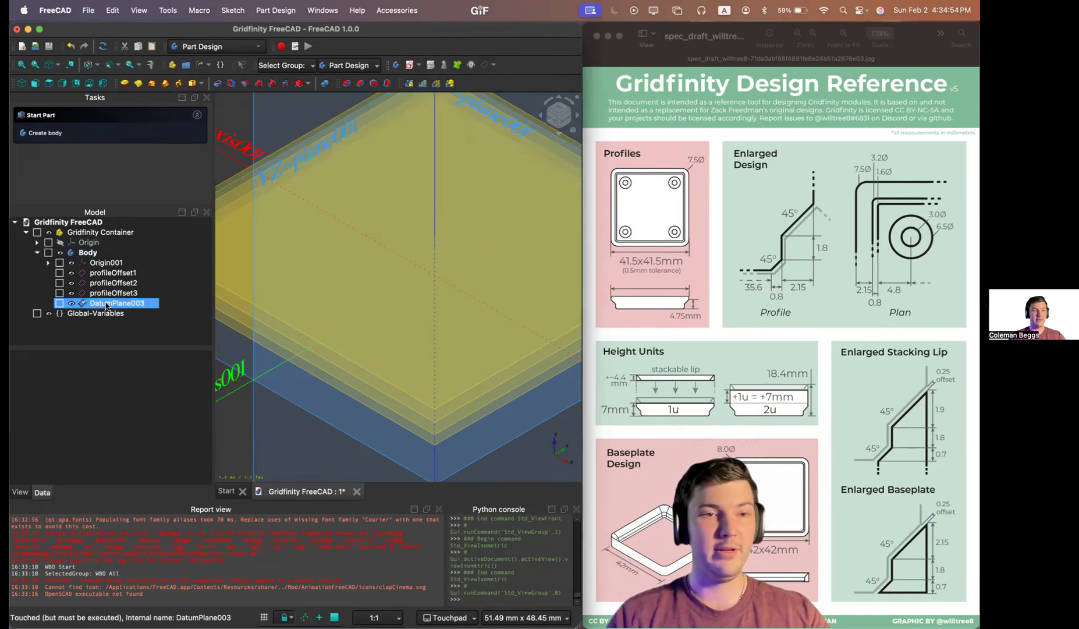
left_click(133, 307)
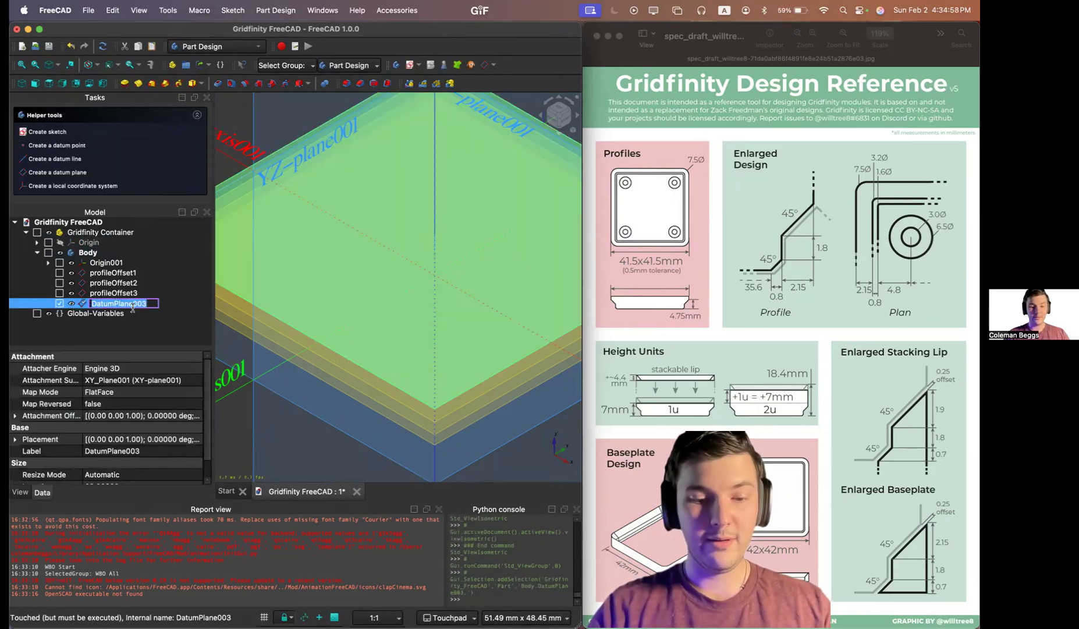
type("baseHeight")
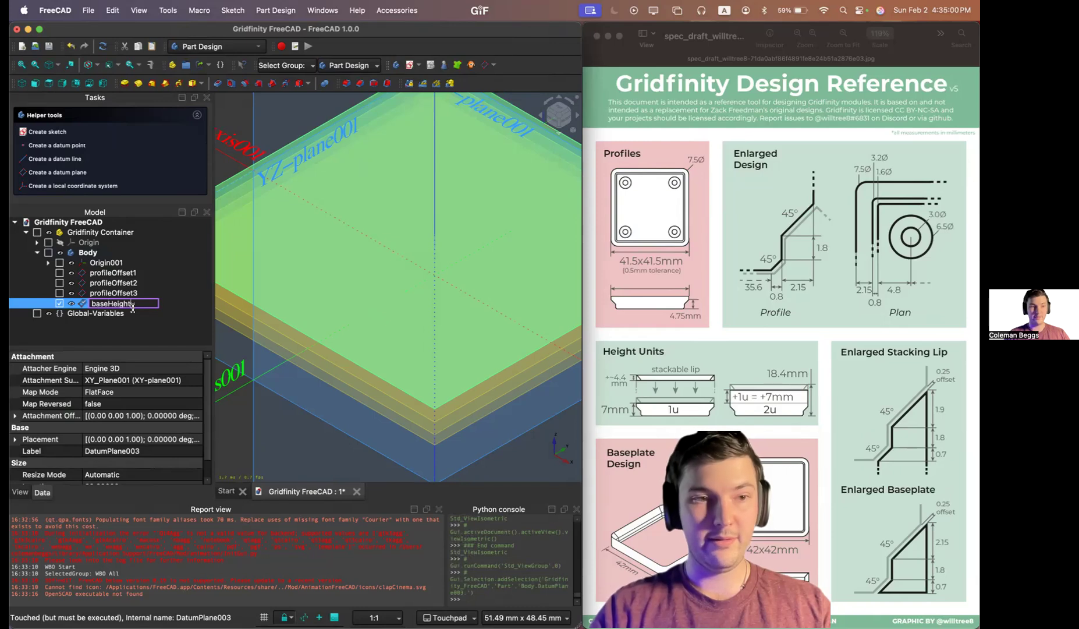
key("Return")
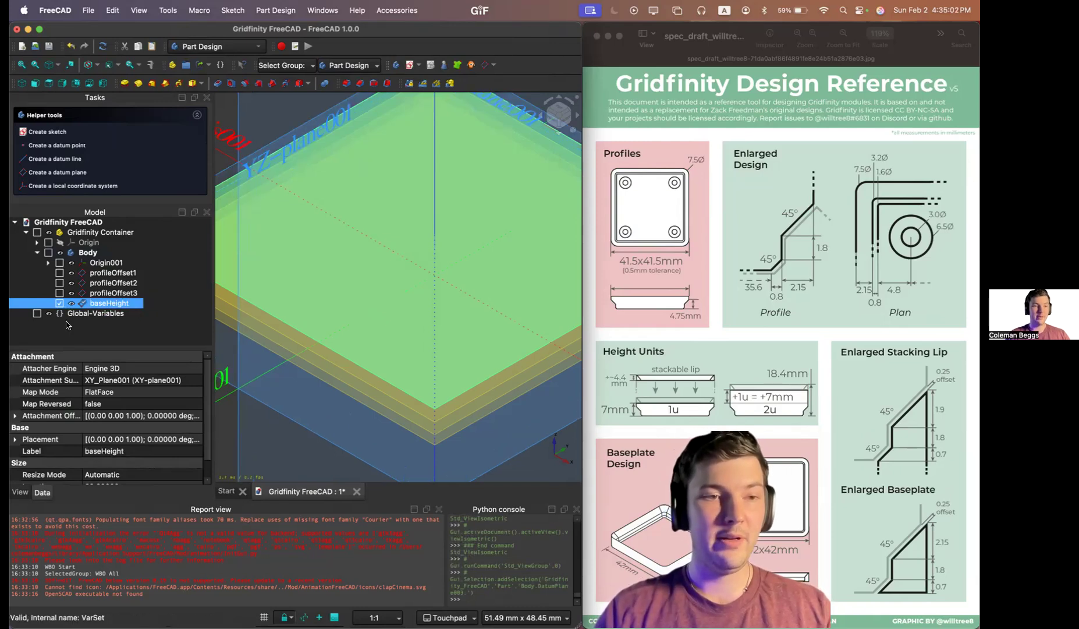
left_click(286, 403)
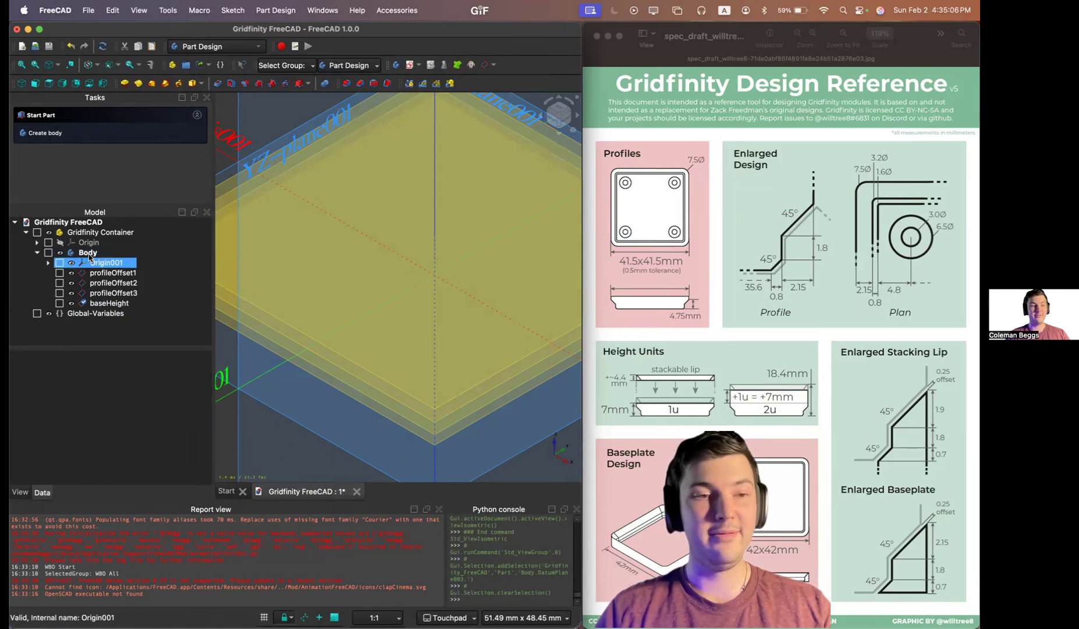
Step: Hide the profileOffset1, profileOffset2, profileOffset3 and baseHeight datum planes
left_click(95, 273)
key("space")
left_click(98, 283)
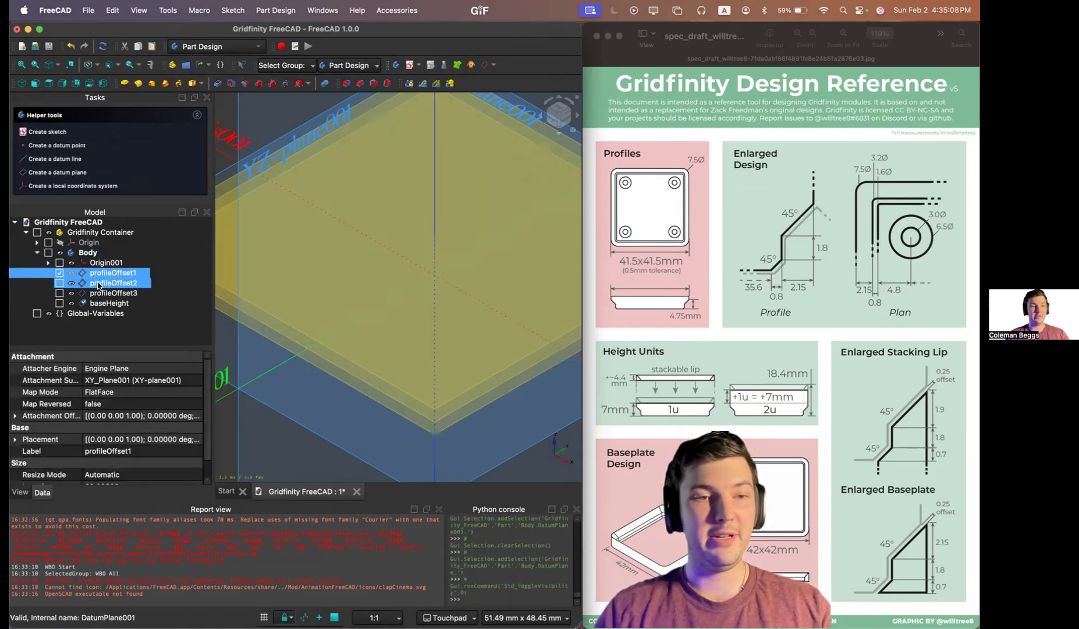
key("space")
key("space")
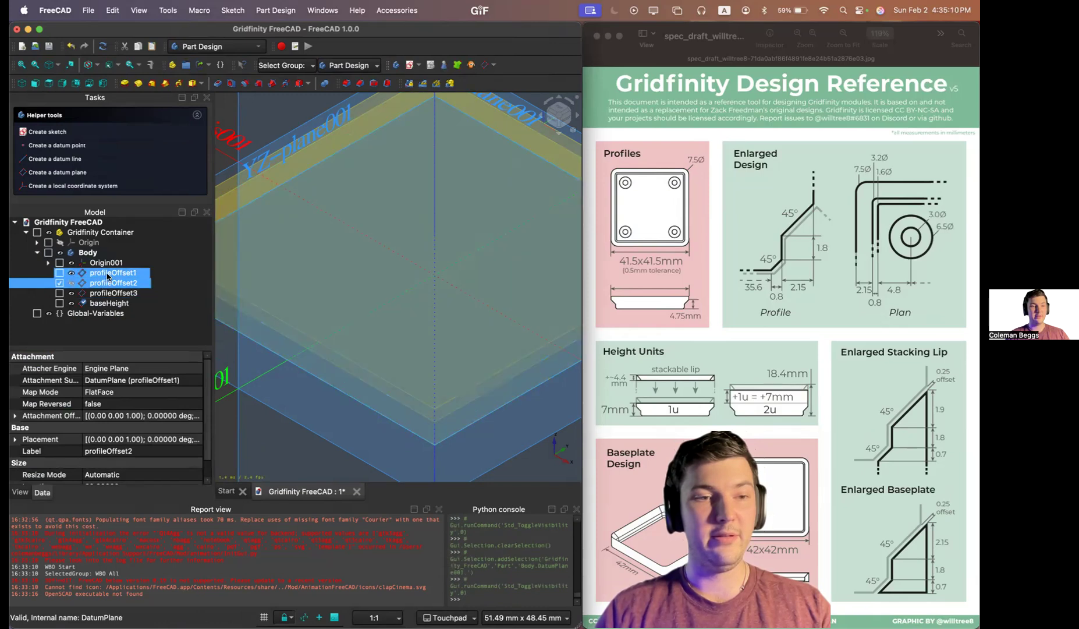
key("Up")
key("space")
key("space")
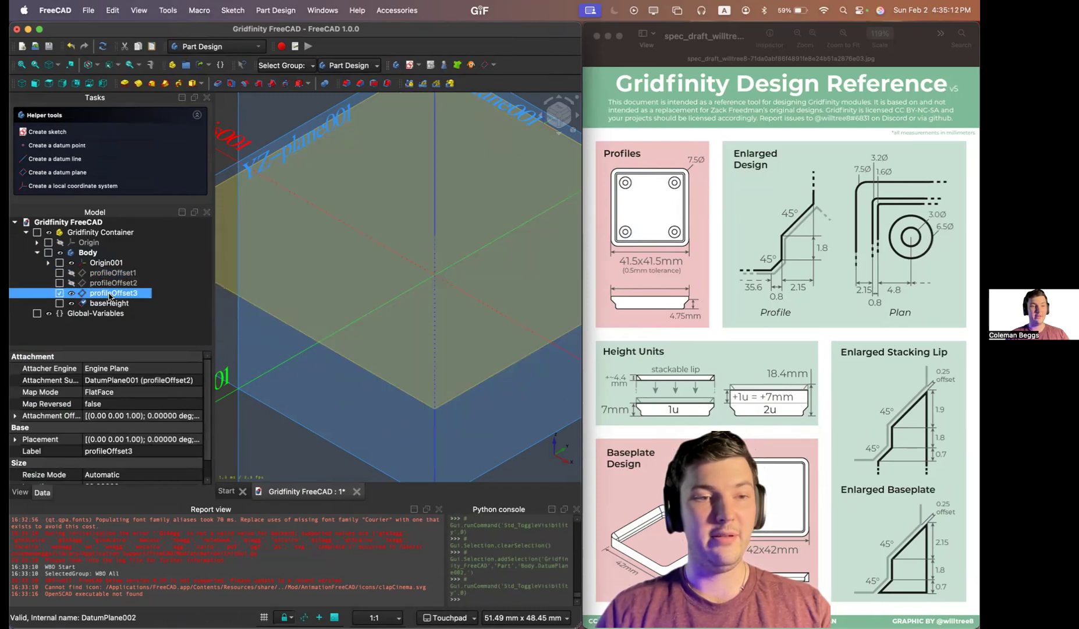
left_click(109, 294)
key("space")
key("space")
key("space")
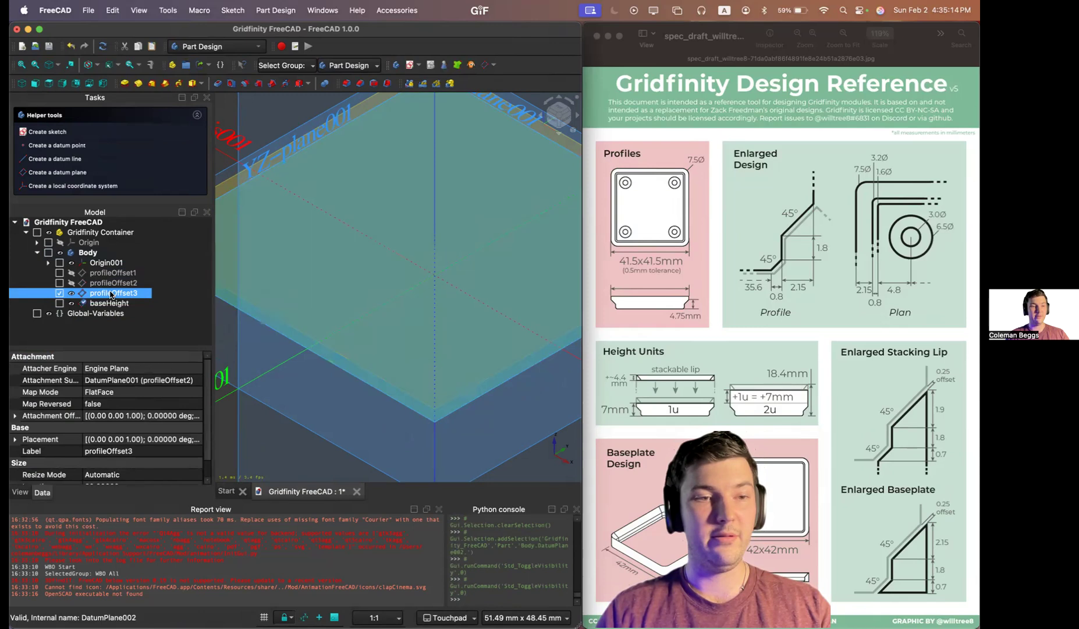
key("Down")
key("space")
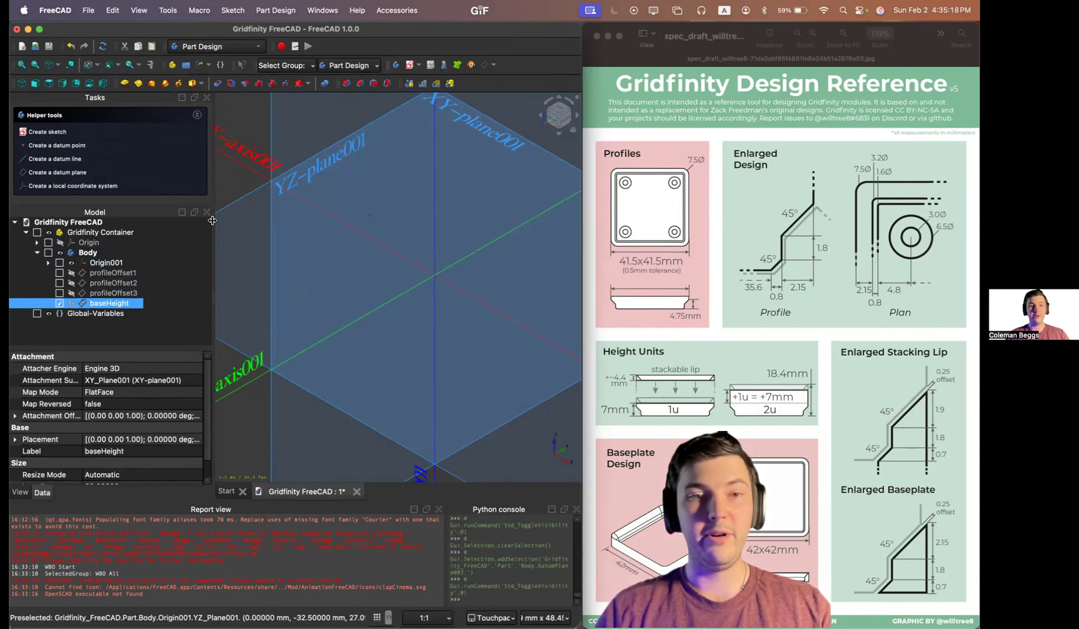
Step: Create a new sketch on the body's XY plane and save the document
left_click(245, 198)
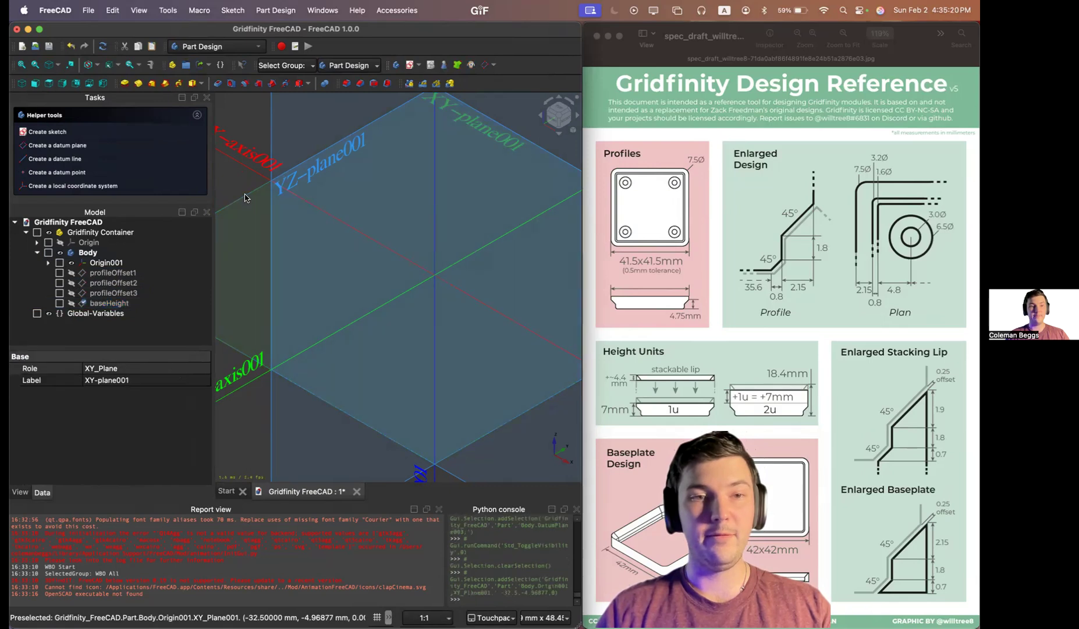
left_click(61, 133)
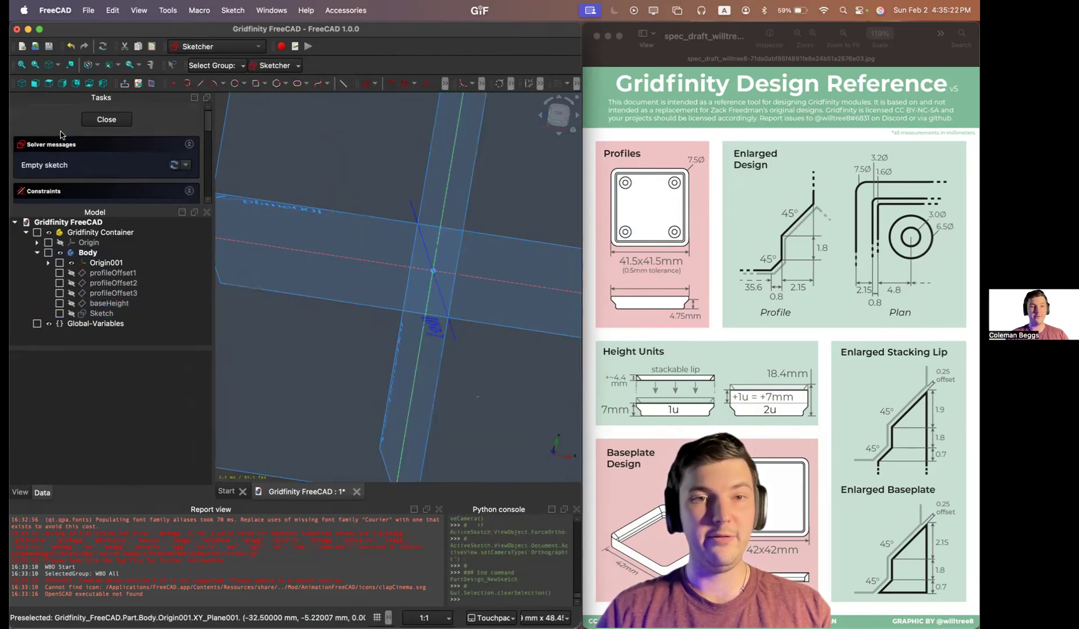
key("super+s")
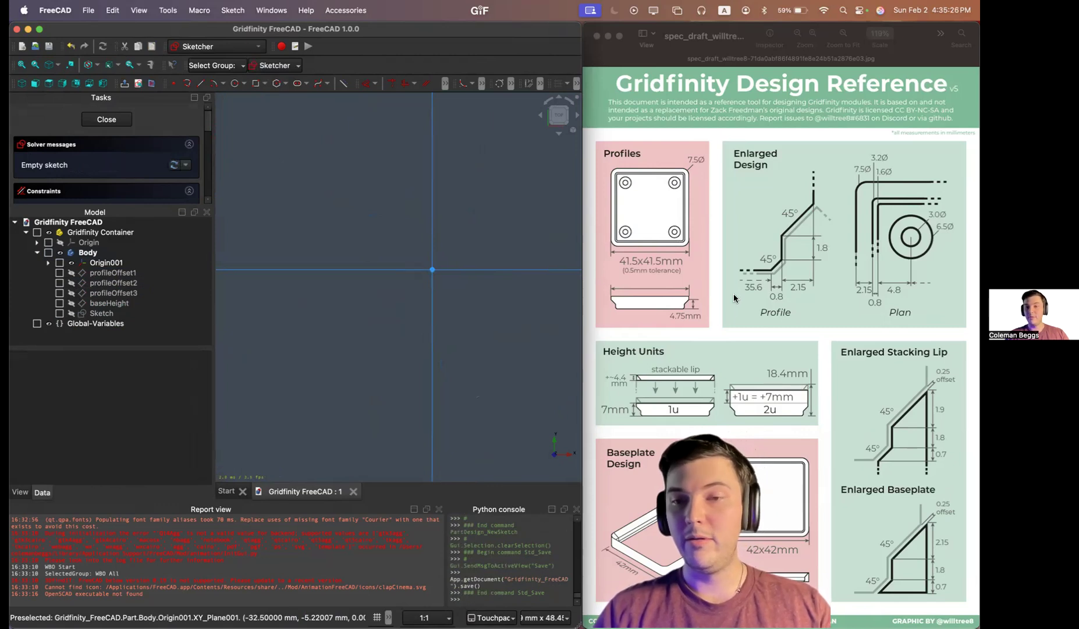
Step: Sketch a centered rectangle about 33 by 37 mm with its center on the origin
left_click(266, 84)
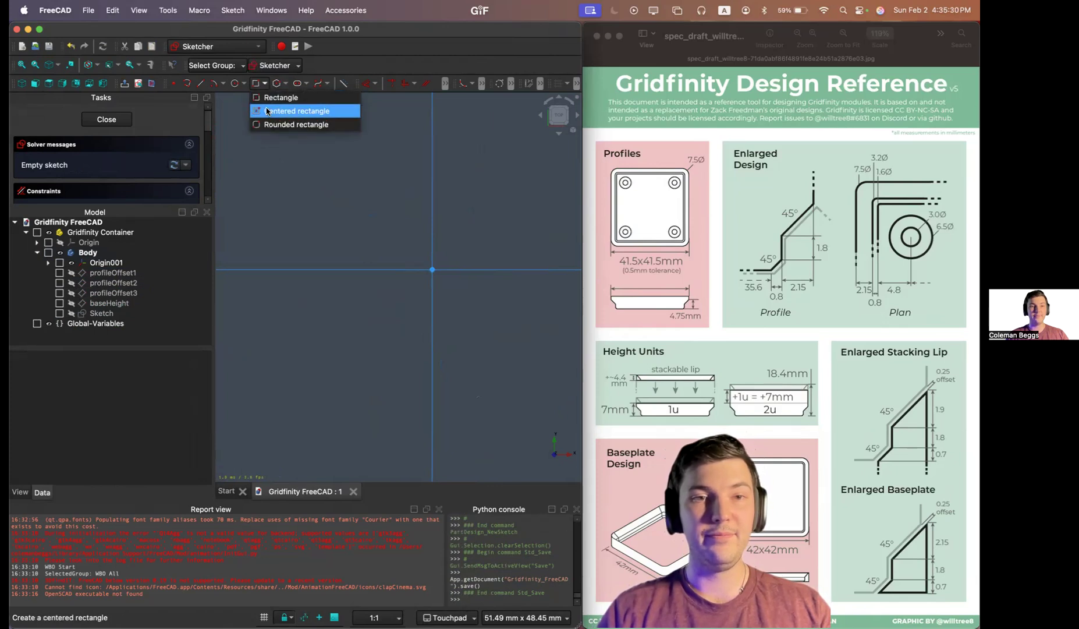
left_click(291, 112)
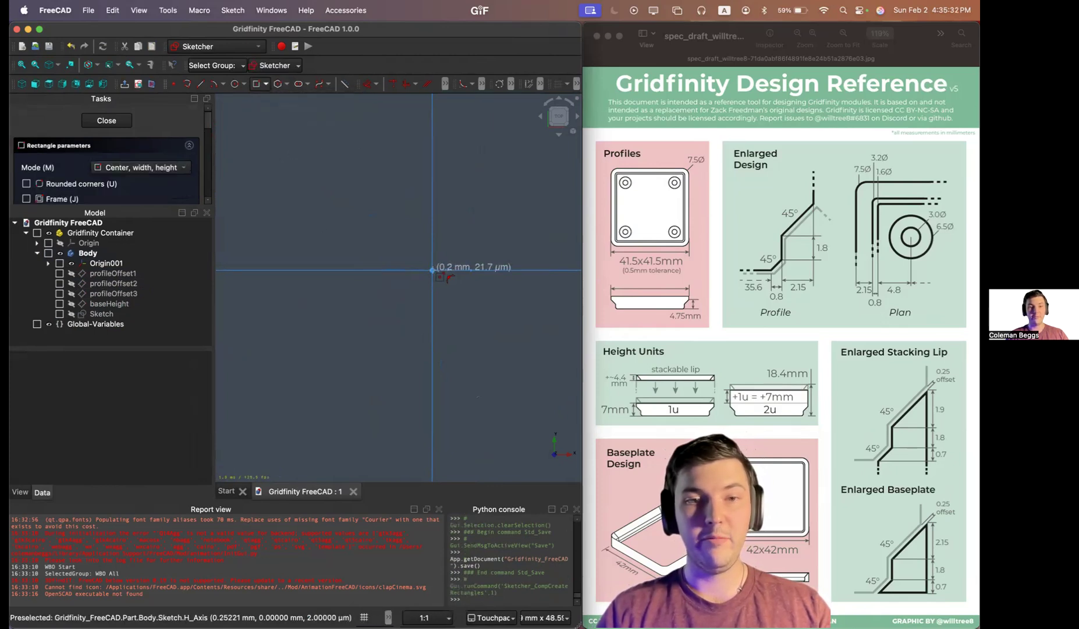
left_click(432, 269)
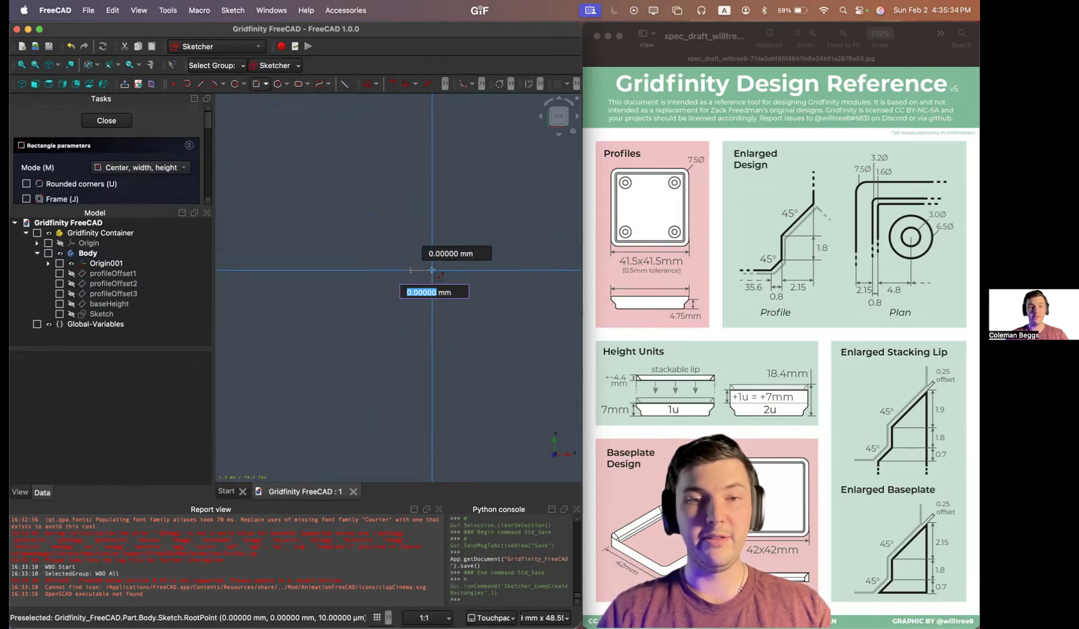
left_click(548, 137)
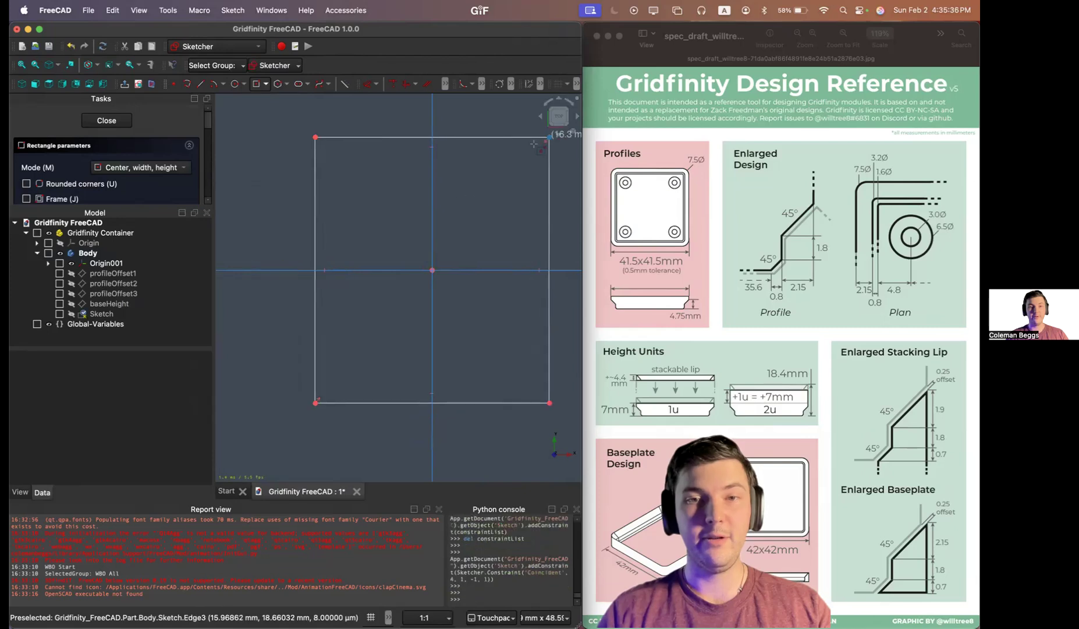
middle_click_drag(436, 239, 381, 252)
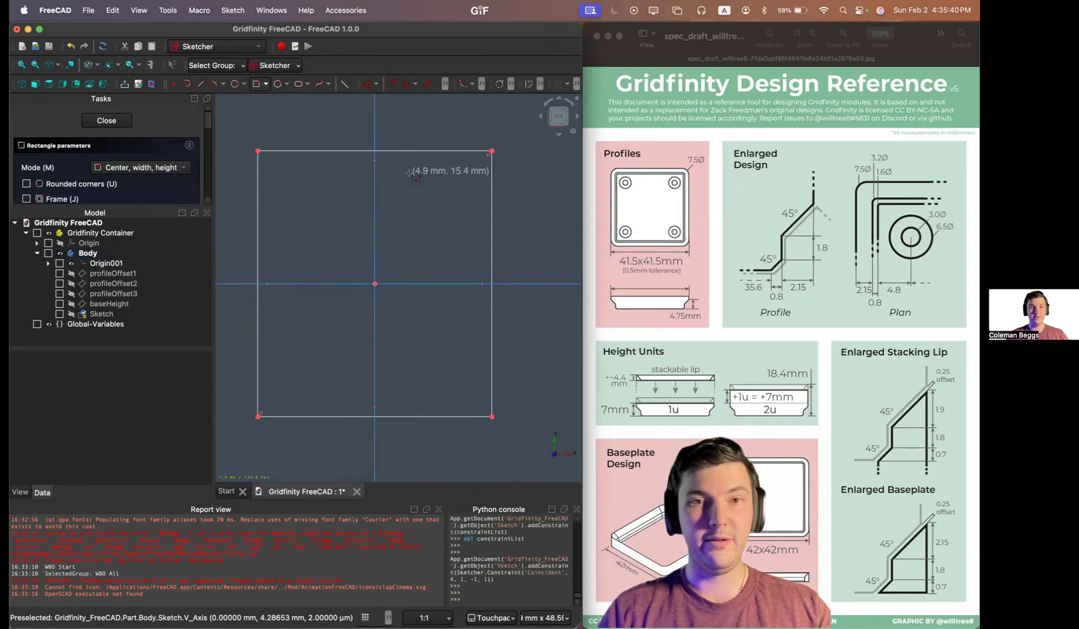
Step: Try to constrain the rectangle's upper horizontal edge and one vertical edge to equal length
key("e")
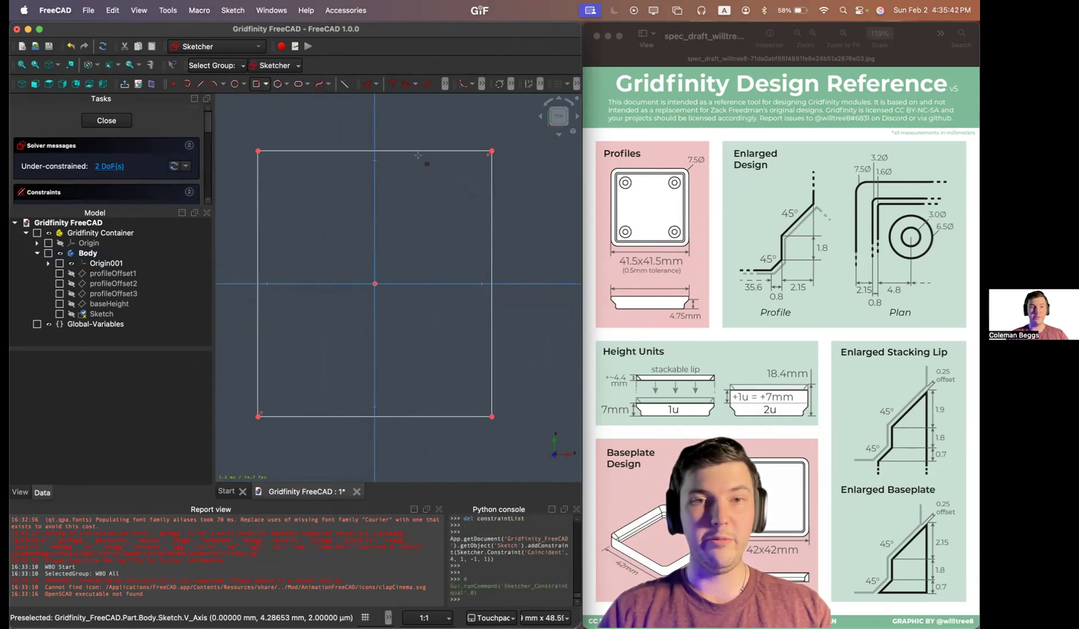
left_click(420, 152)
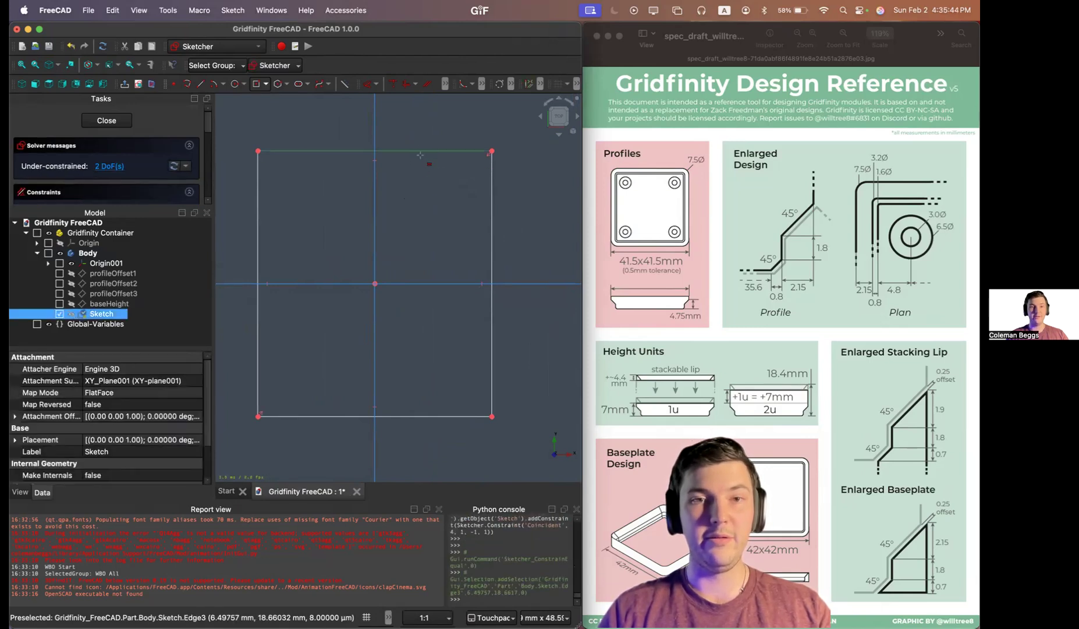
left_click(492, 221)
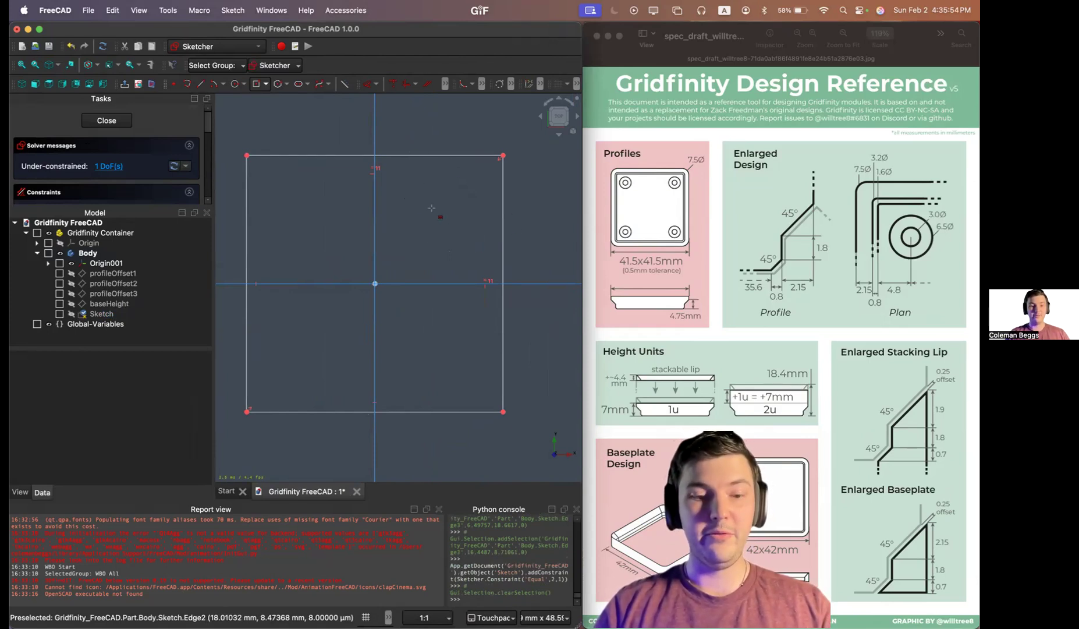
Step: Try to dimension the rectangle's upper edge, cancel the dimension and undo the equal-length constraint
key("d")
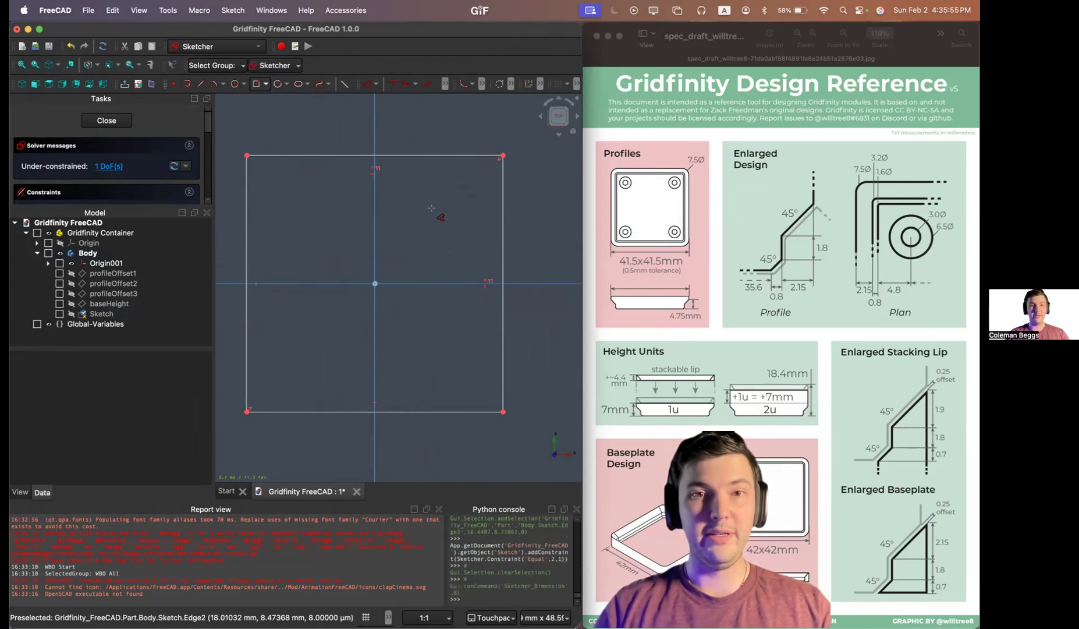
left_click(420, 156)
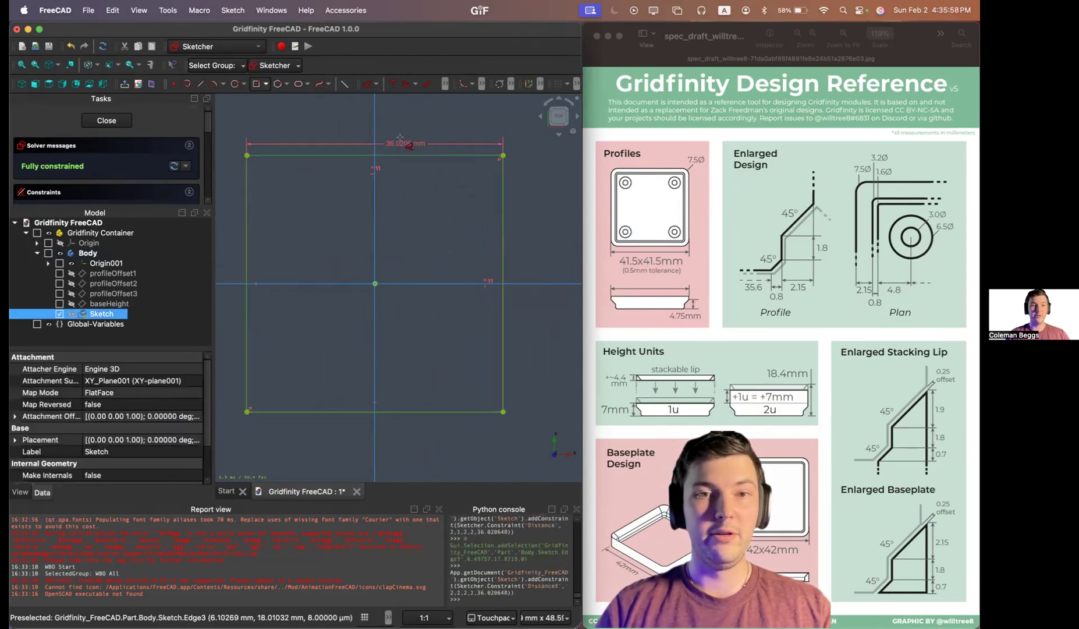
left_click(375, 115)
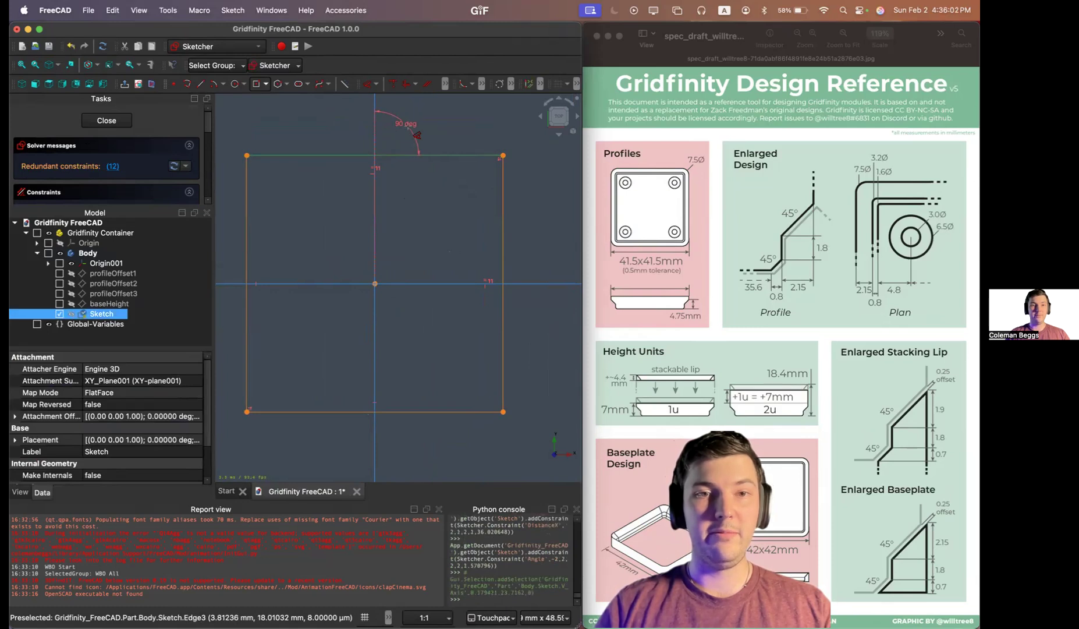
key("Escape")
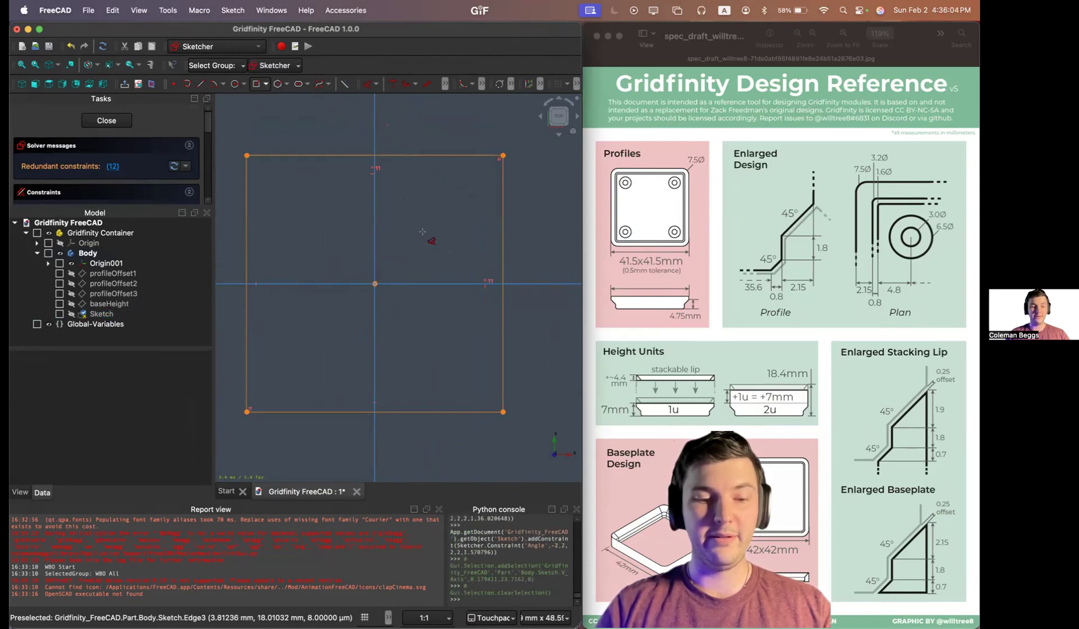
key("super+z")
Step: Dimension the width of the rectangle's upper edge, placing the dimension above the rectangle
left_click(414, 151)
left_click(414, 150)
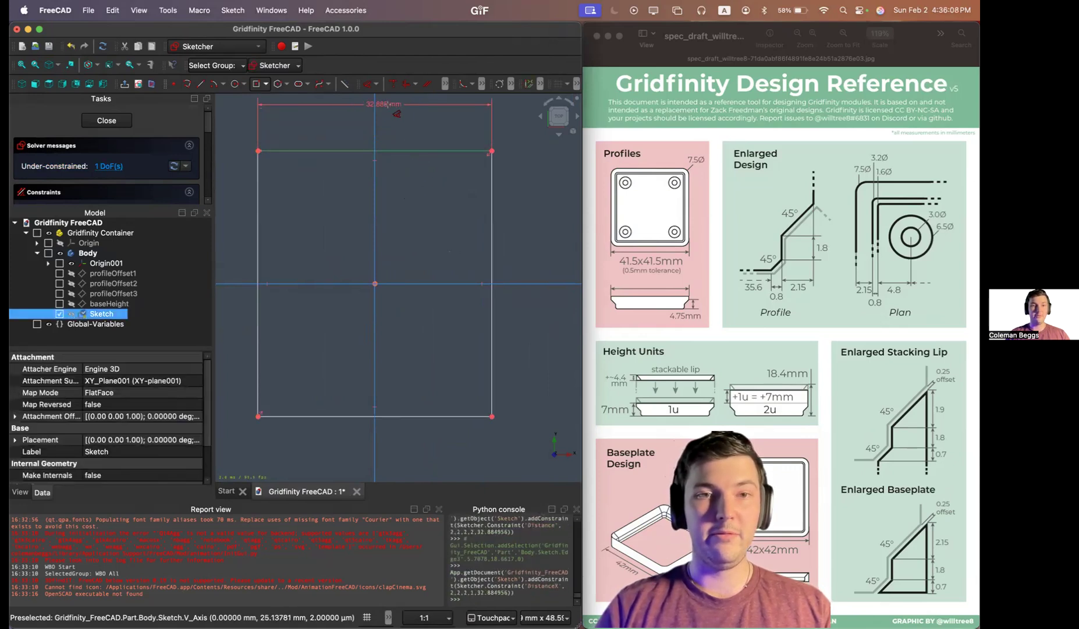
left_click(389, 106)
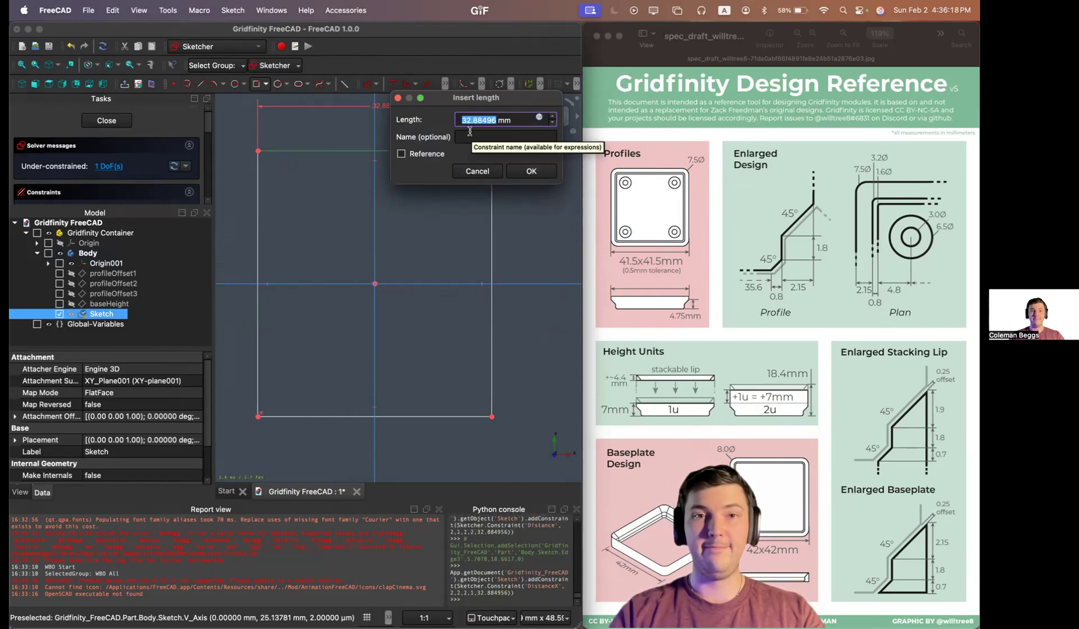
Step: Enter the expression <<Global-Variables>>.Base_pitch - 0.5mm for the rectangle's width
key("equal")
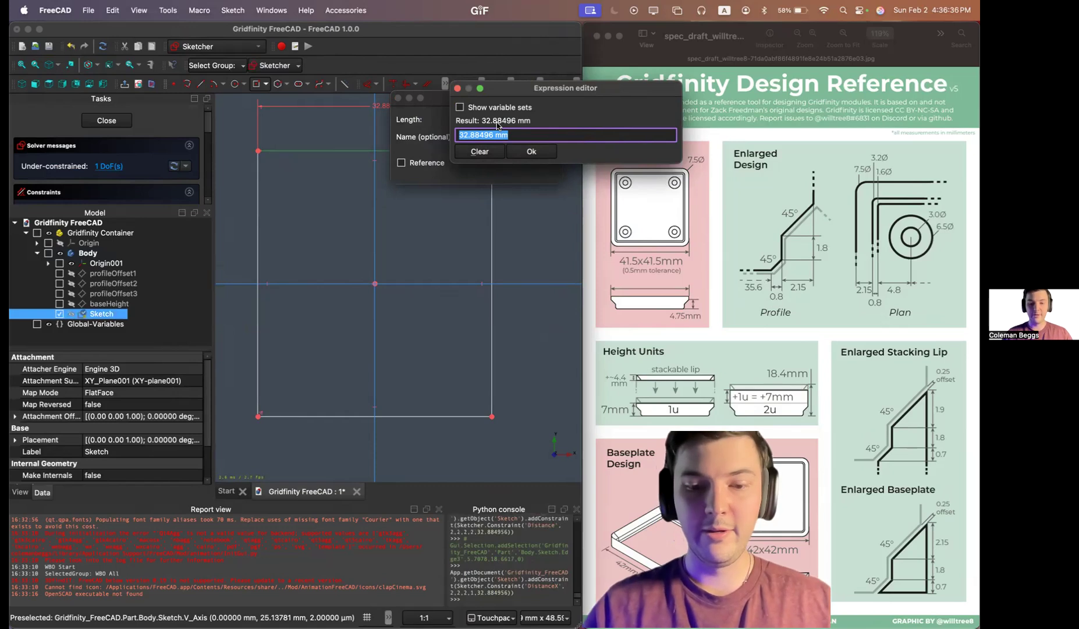
type("glo")
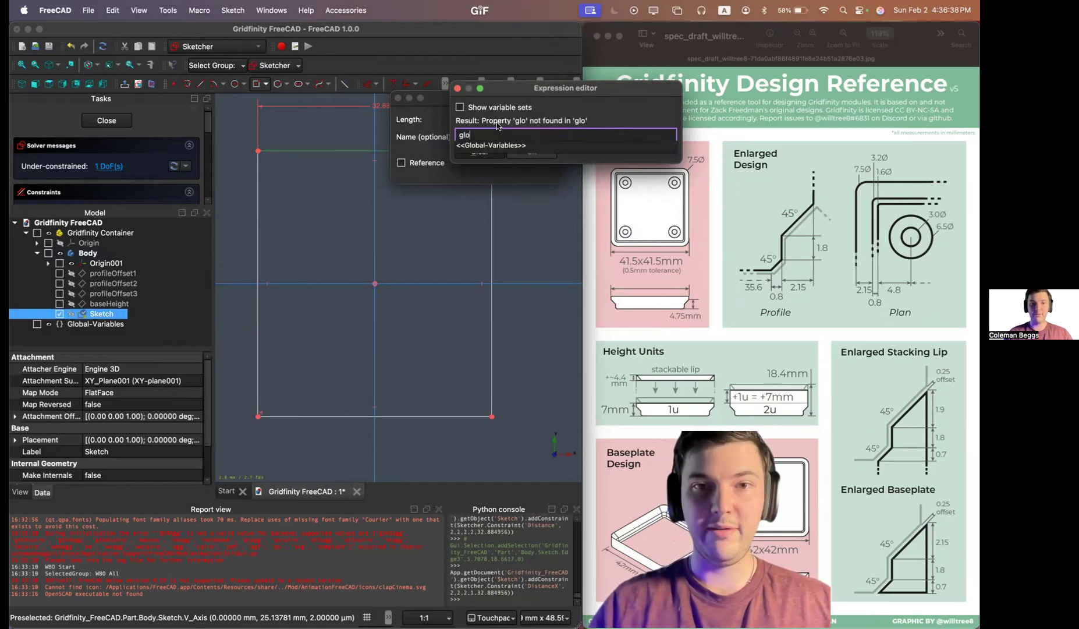
key("Down")
key("Return")
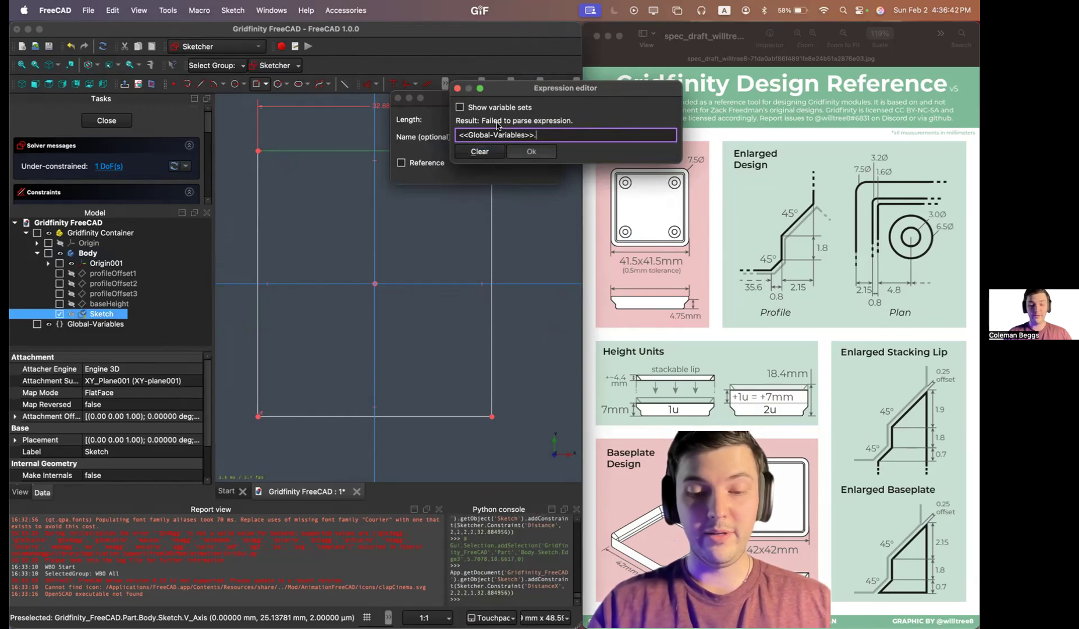
type("pi")
key("BackSpace")
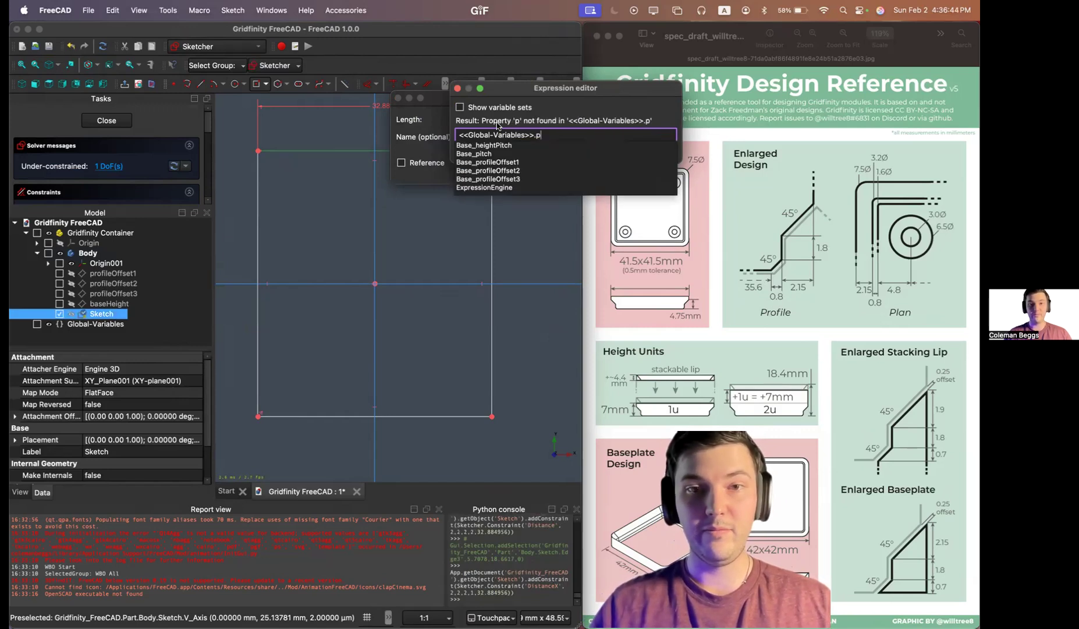
key("Down")
key("Down")
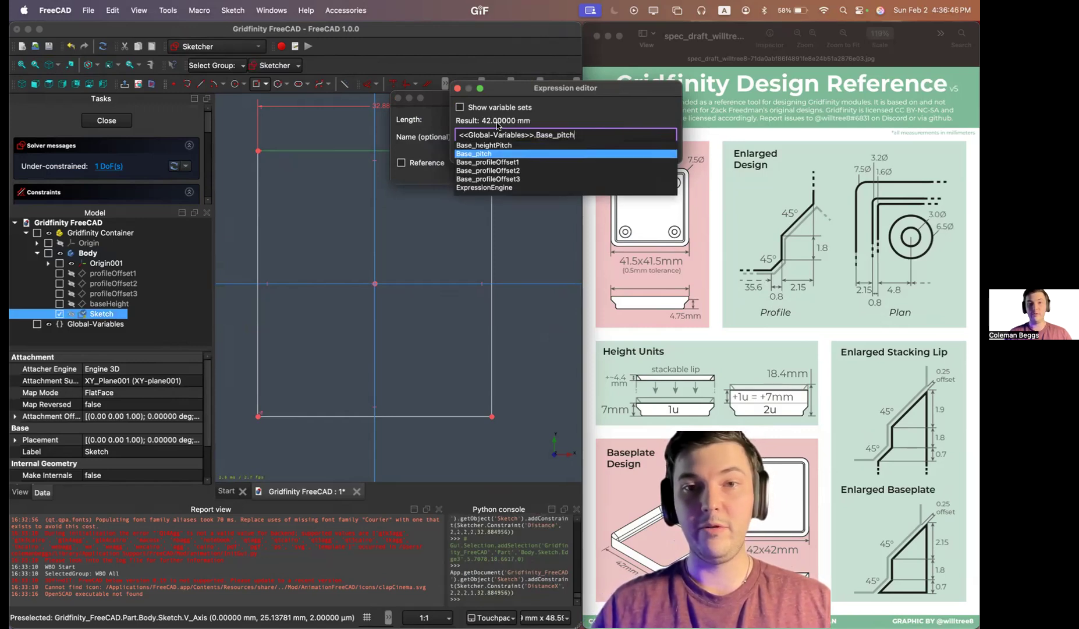
key("Return")
left_click_drag(558, 91, 299, 91)
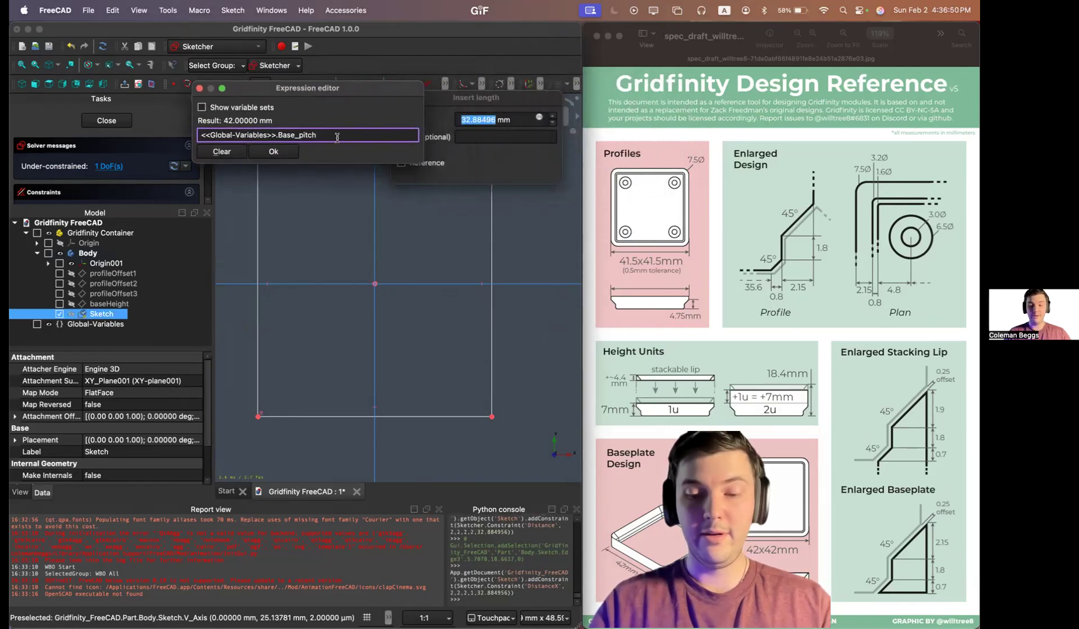
type("- ")
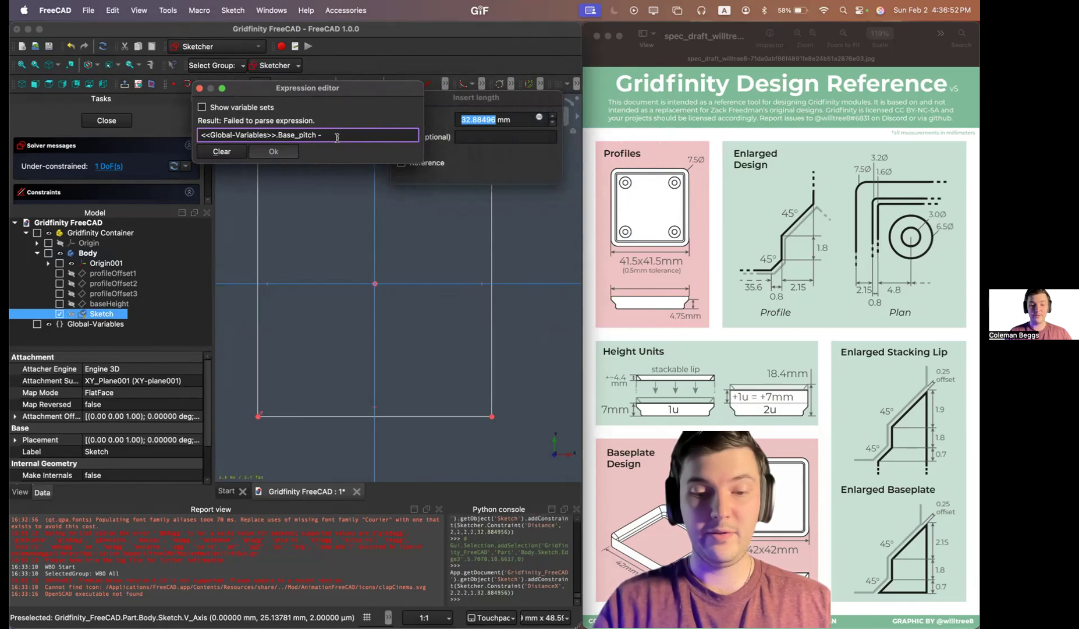
type("0.5mm")
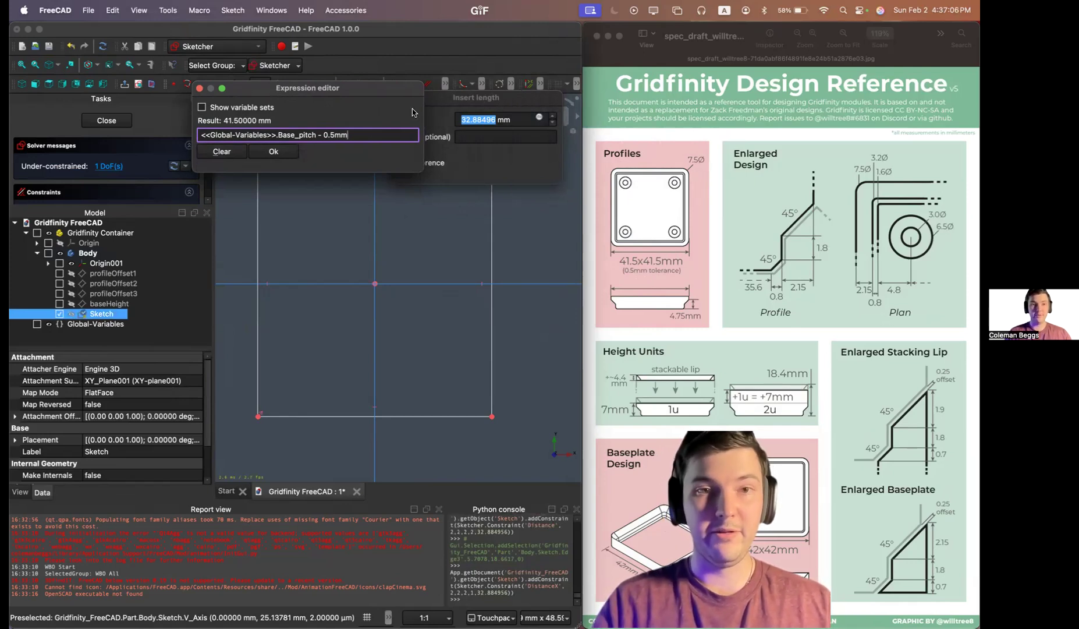
Step: Extend the width expression by subtracting 2*(<<Global-Variables>>.Base_profileOffset1)
type("-")
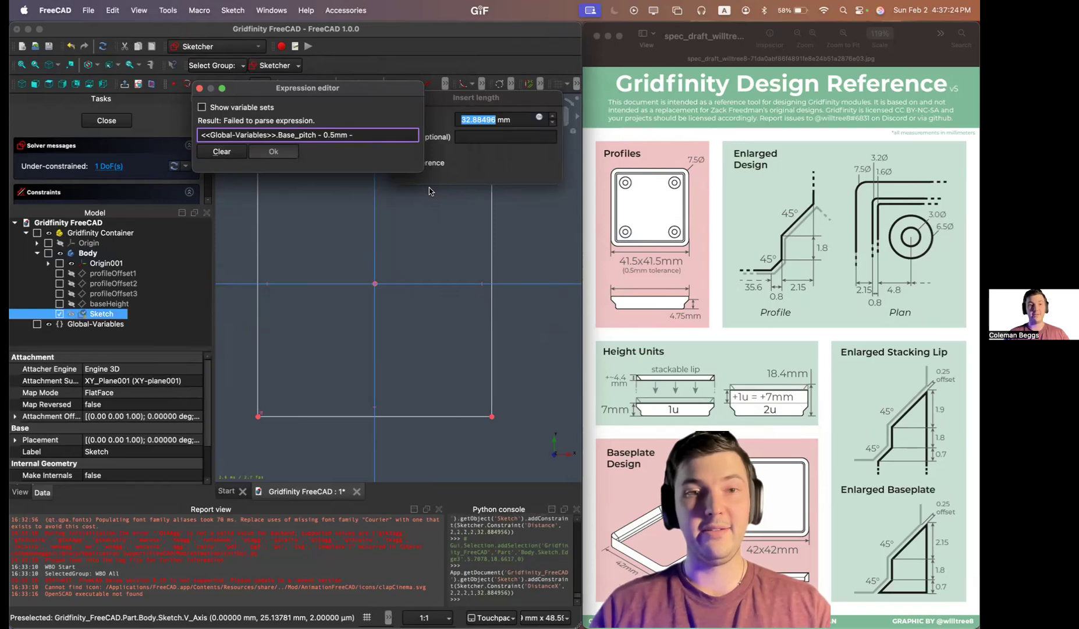
type("2")
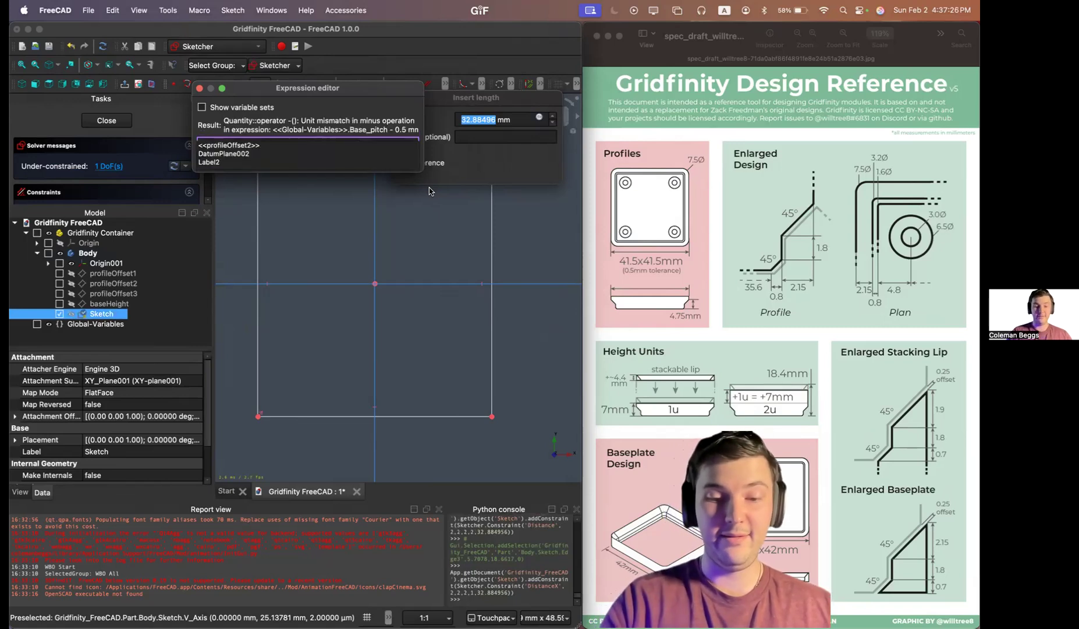
type("*()")
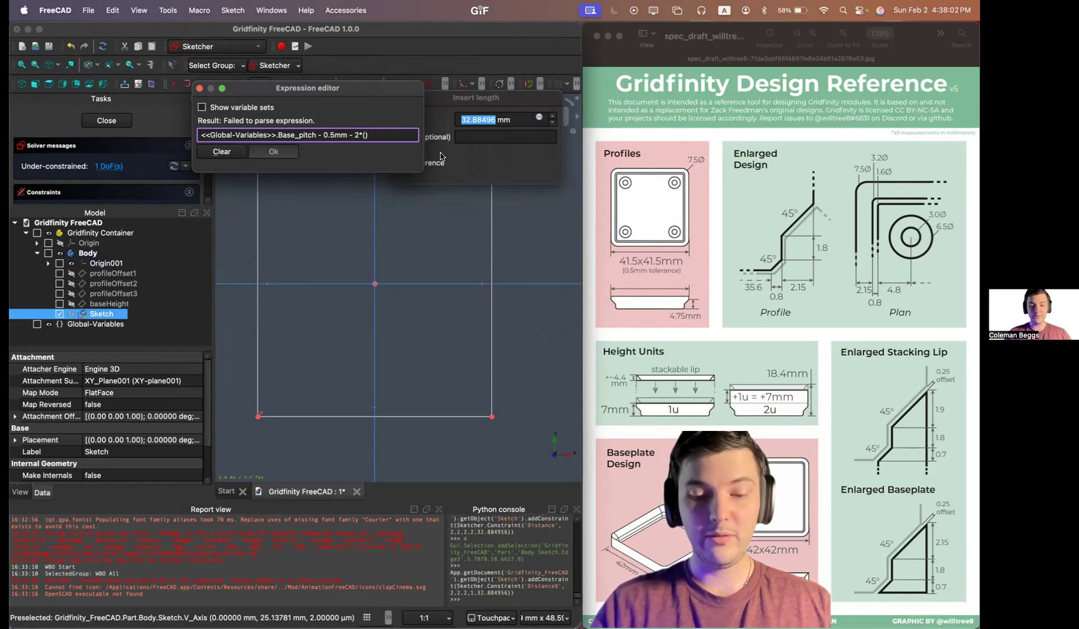
type("<<")
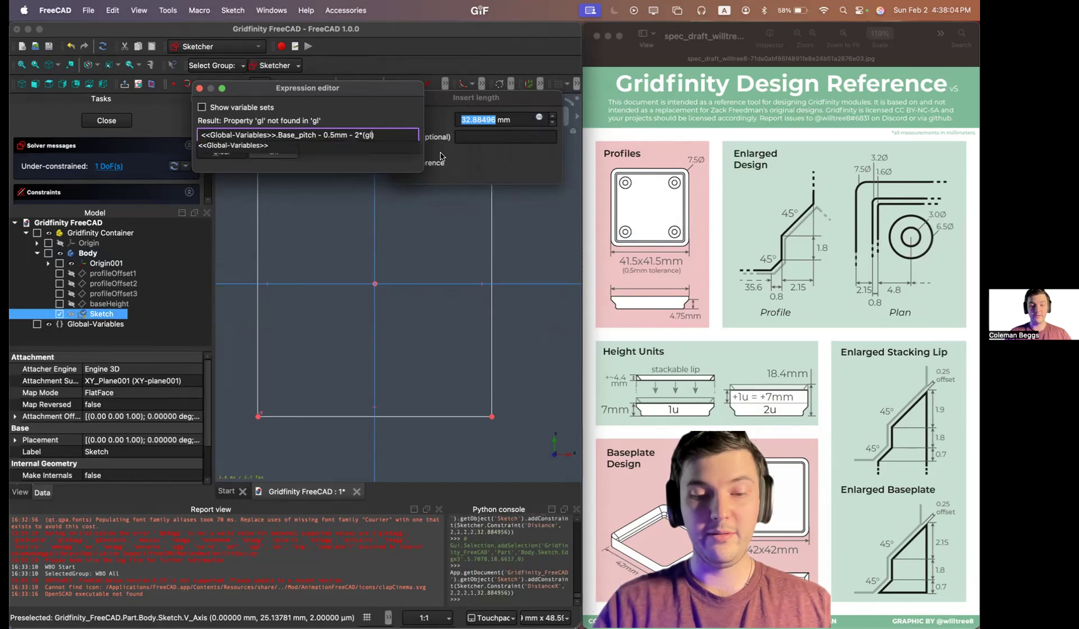
key("Return")
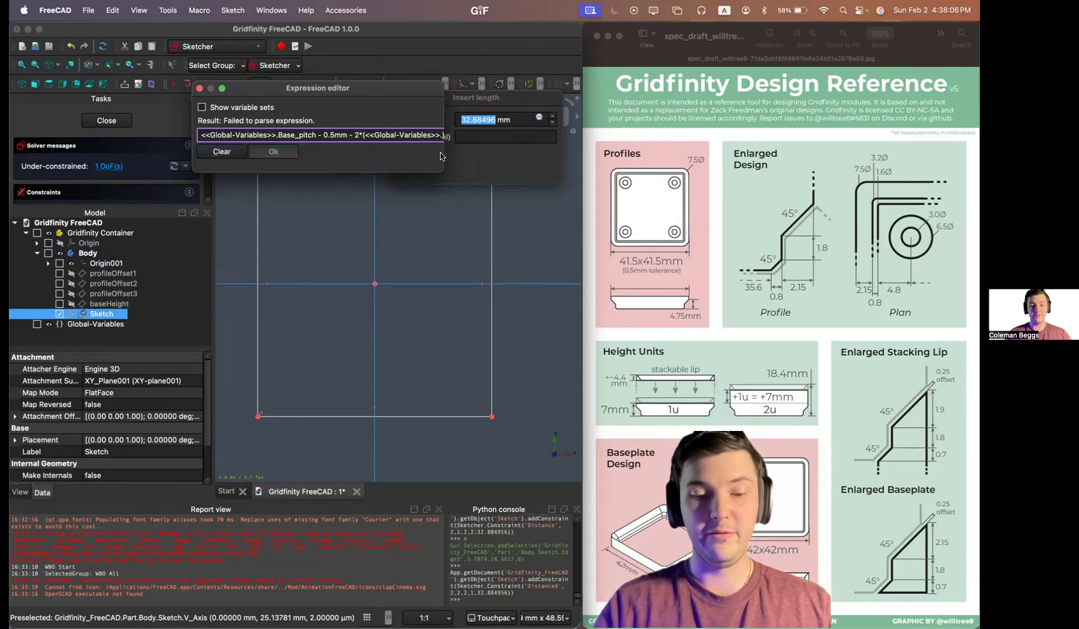
type("pro")
key("Down")
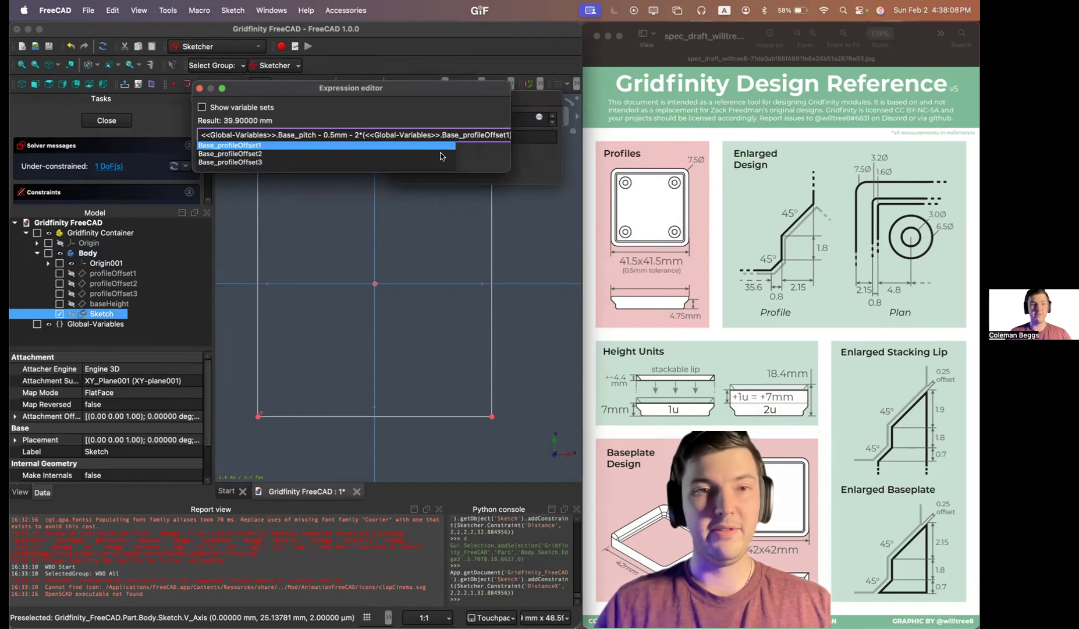
key("Return")
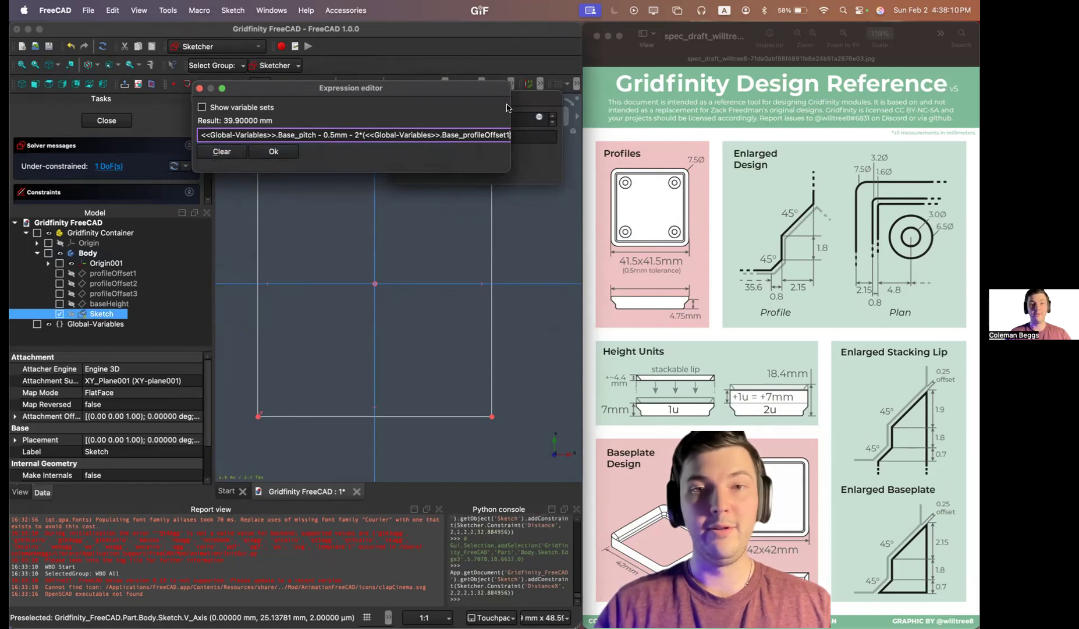
Step: Add + <<Global-Variables>>.Base_profileOffset3 inside the parentheses of the width expression and accept the length constraint
left_click_drag(511, 104, 687, 102)
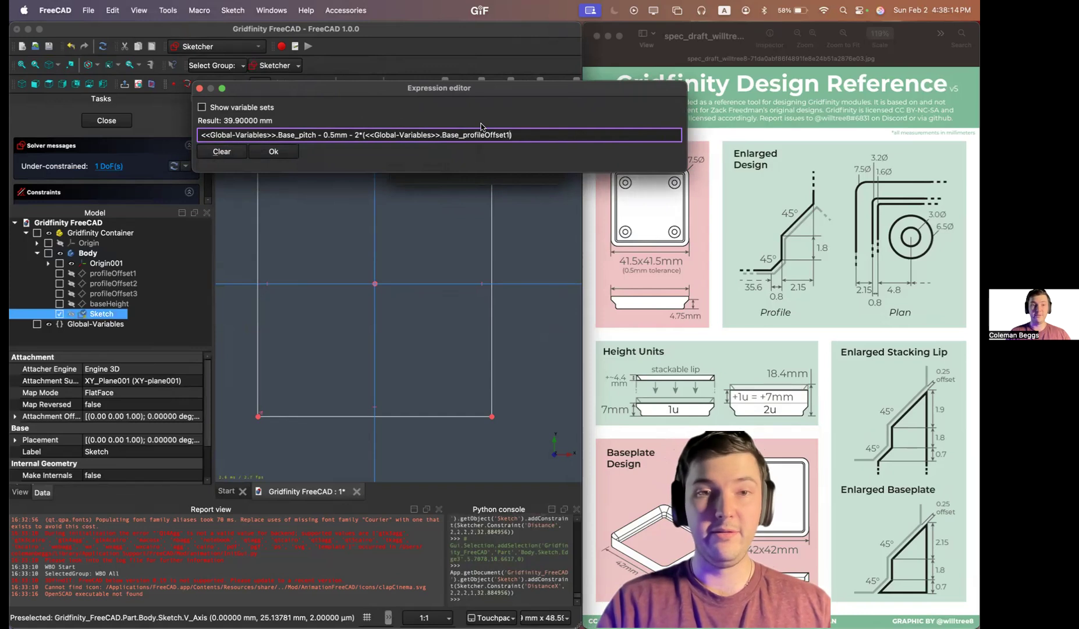
key("Left")
type("+ ")
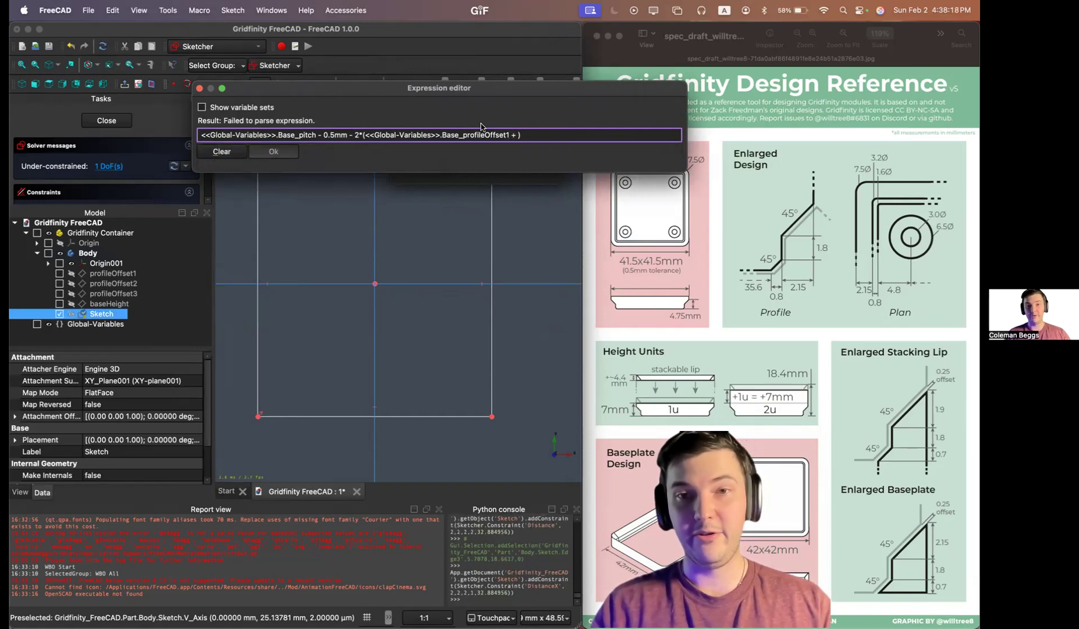
type("glo")
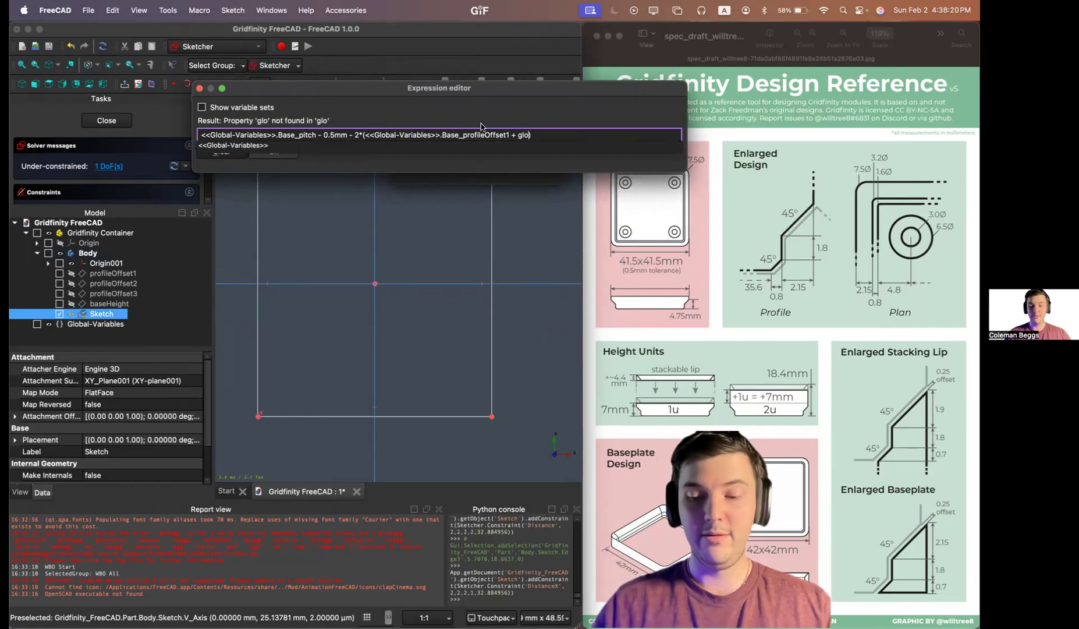
key("Return")
type("pr")
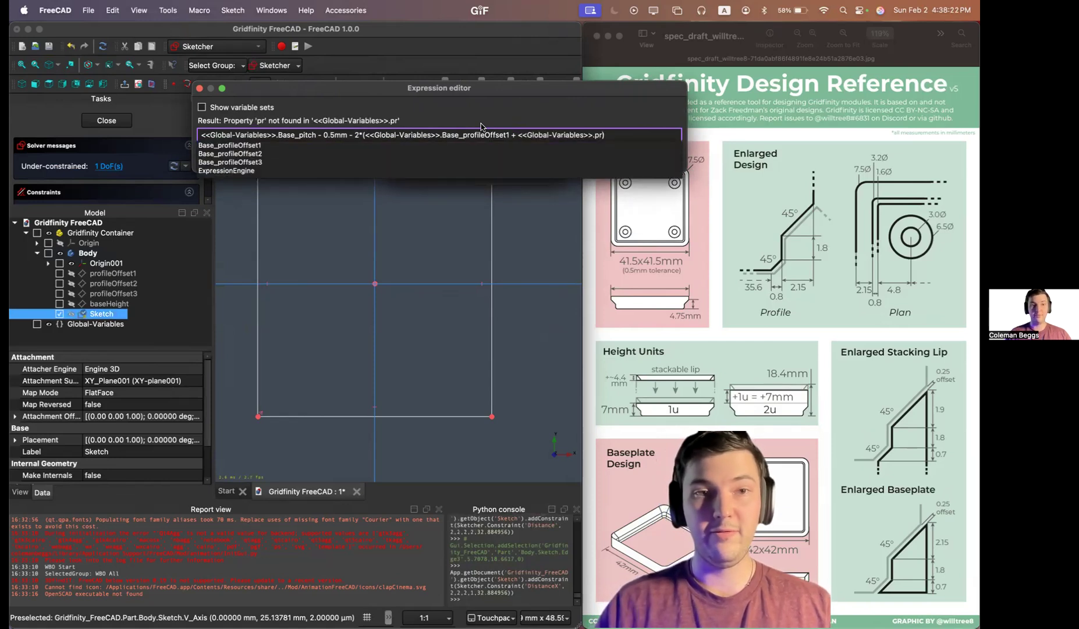
key("Down")
key("Down")
key("Down")
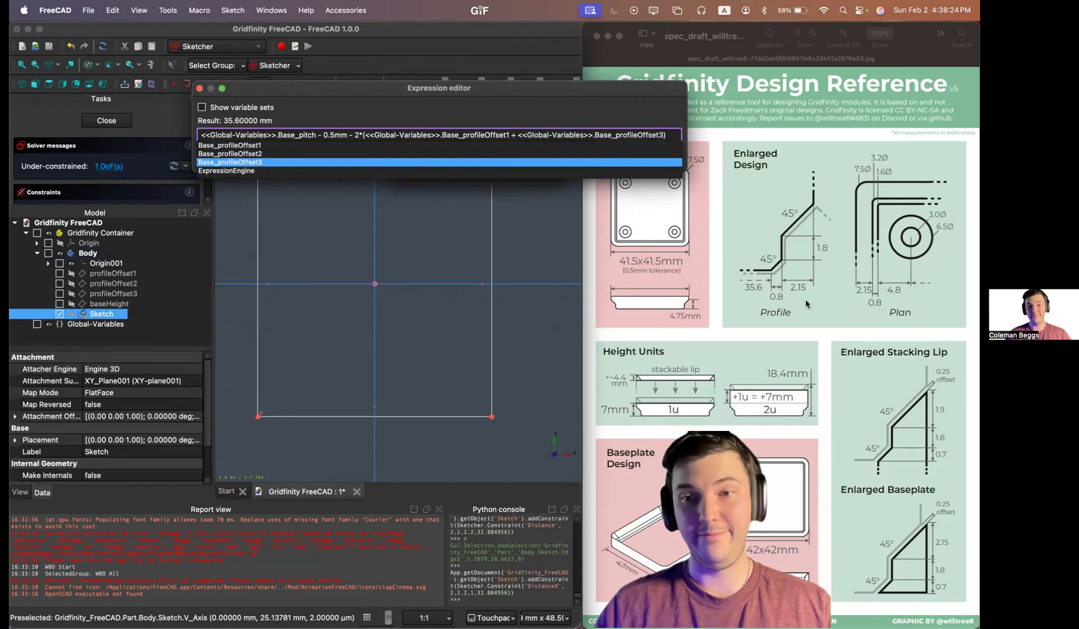
key("Return")
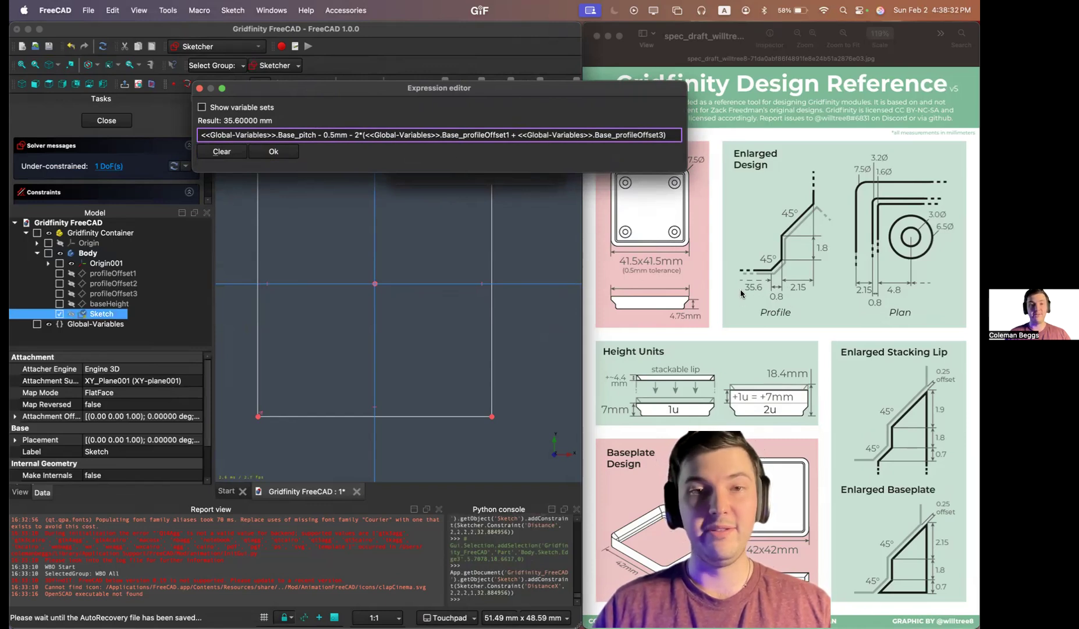
left_click(281, 152)
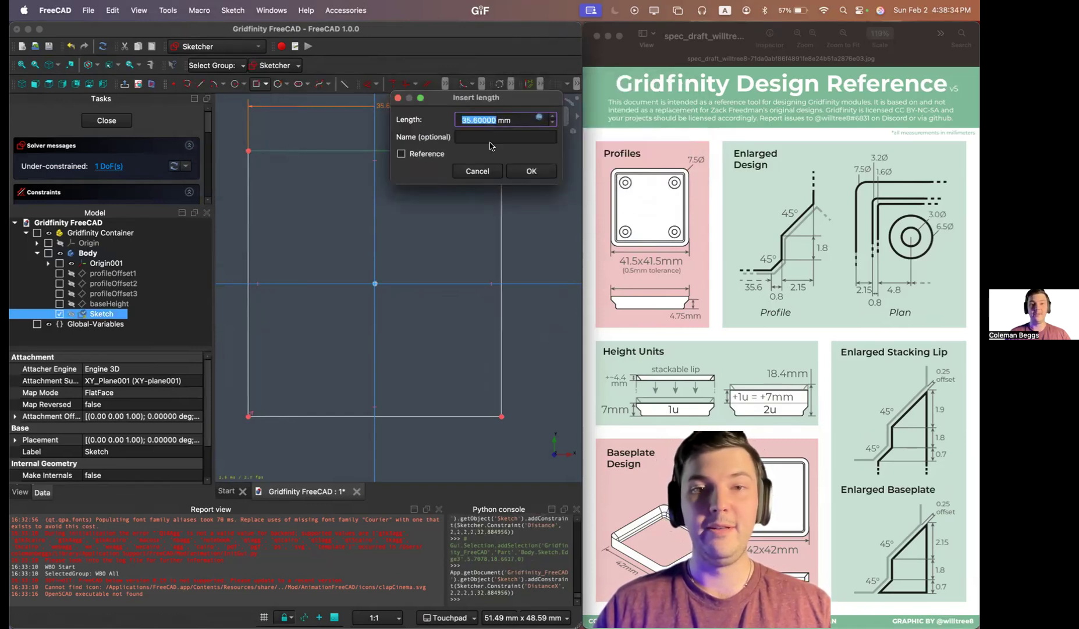
left_click(531, 171)
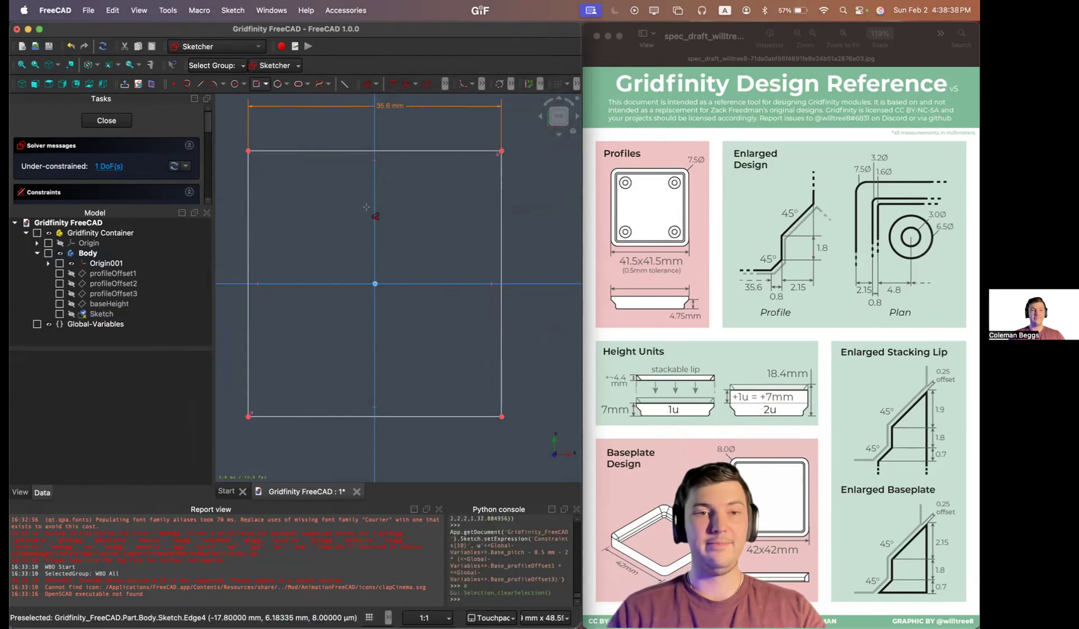
Step: Add a length property named filletDiameter1 to the Base group of Global-Variables, keeping the group-name prefix
left_click(116, 330)
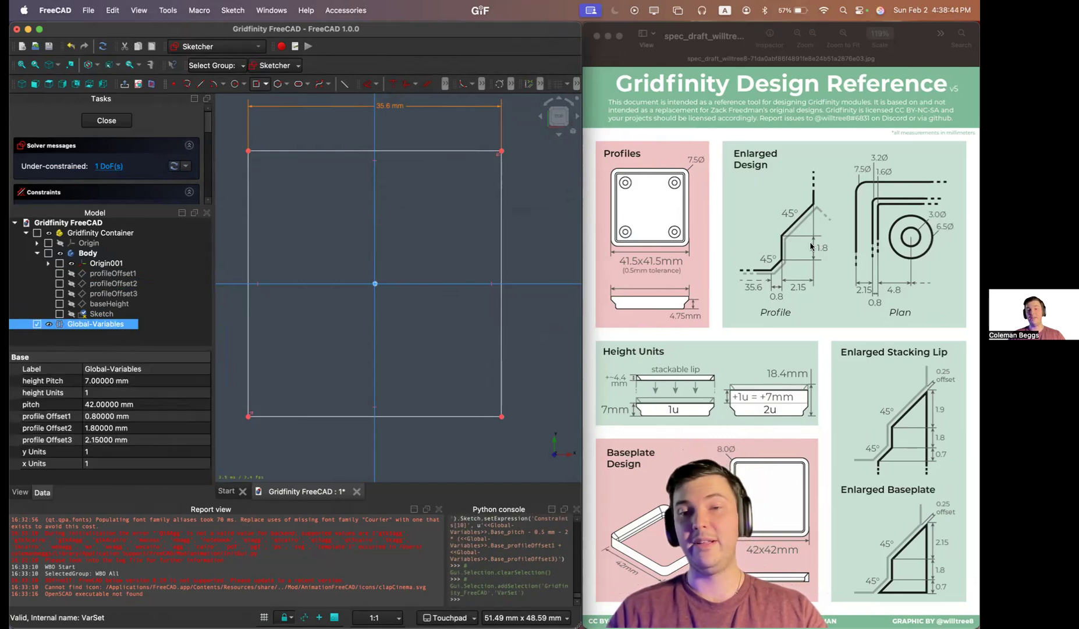
right_click(64, 402)
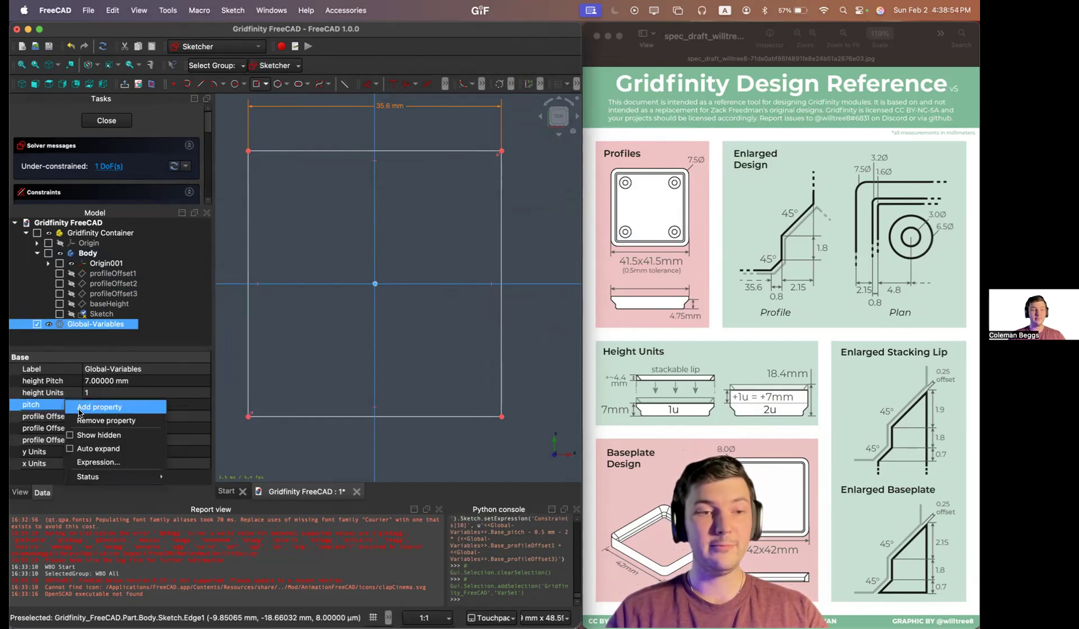
left_click(81, 410)
left_click(259, 301)
type("filletDia")
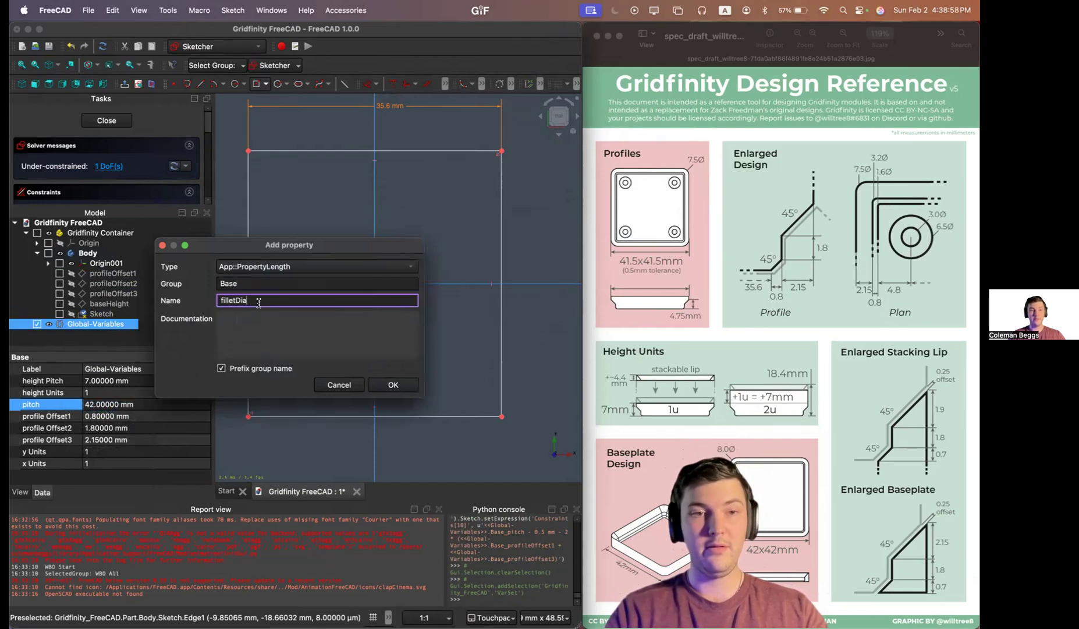
type("meter")
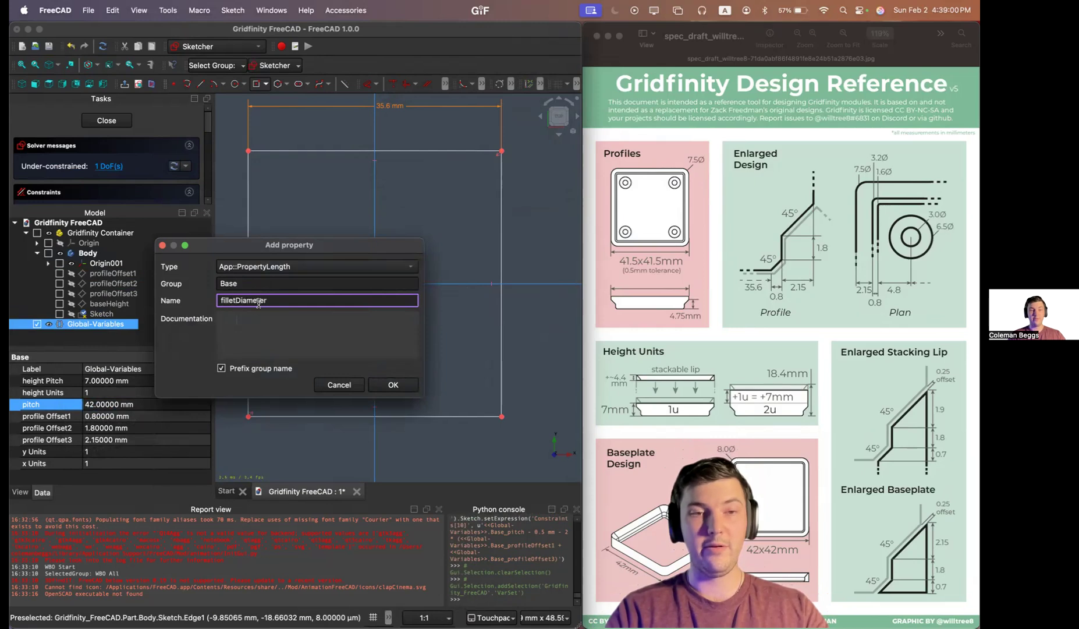
type("1")
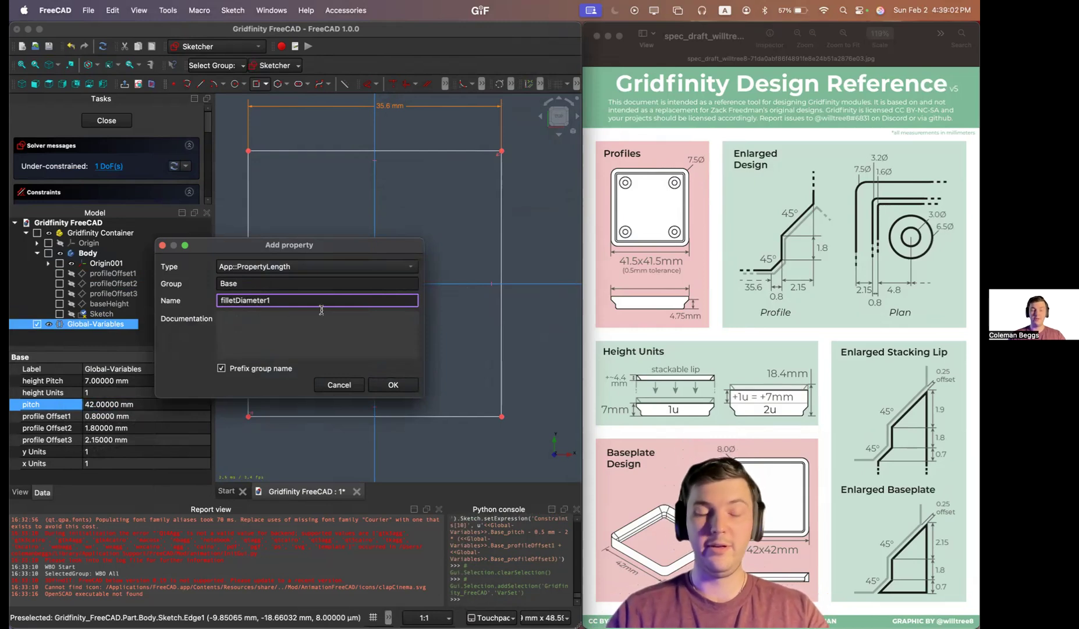
key("Return")
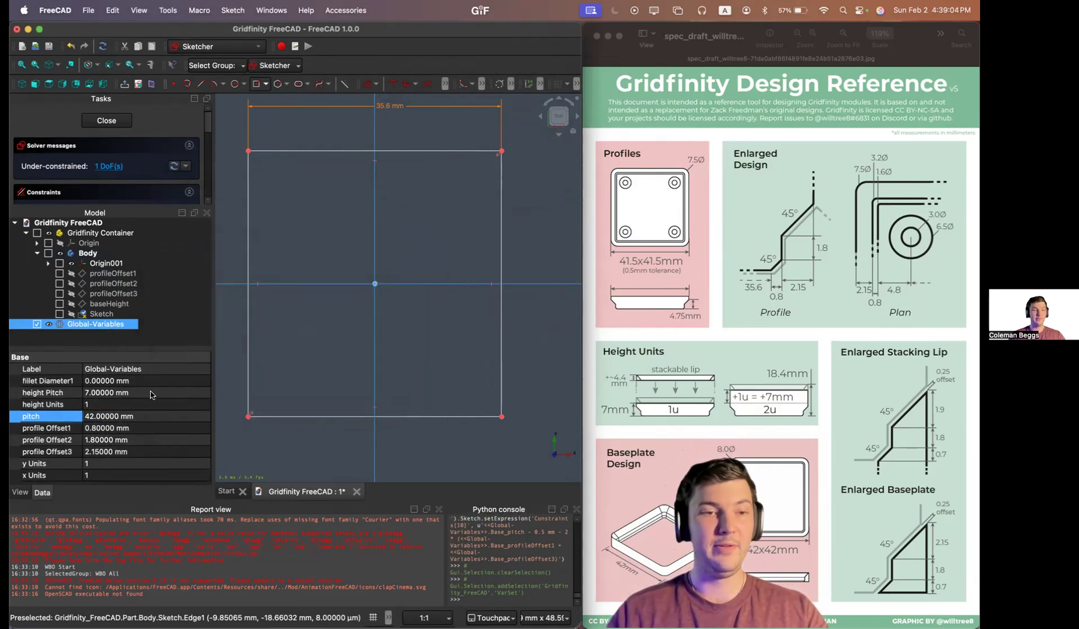
Step: Set the filletDiameter1 variable in Global-Variables to 1.6 mm
left_click(101, 385)
type("1.6")
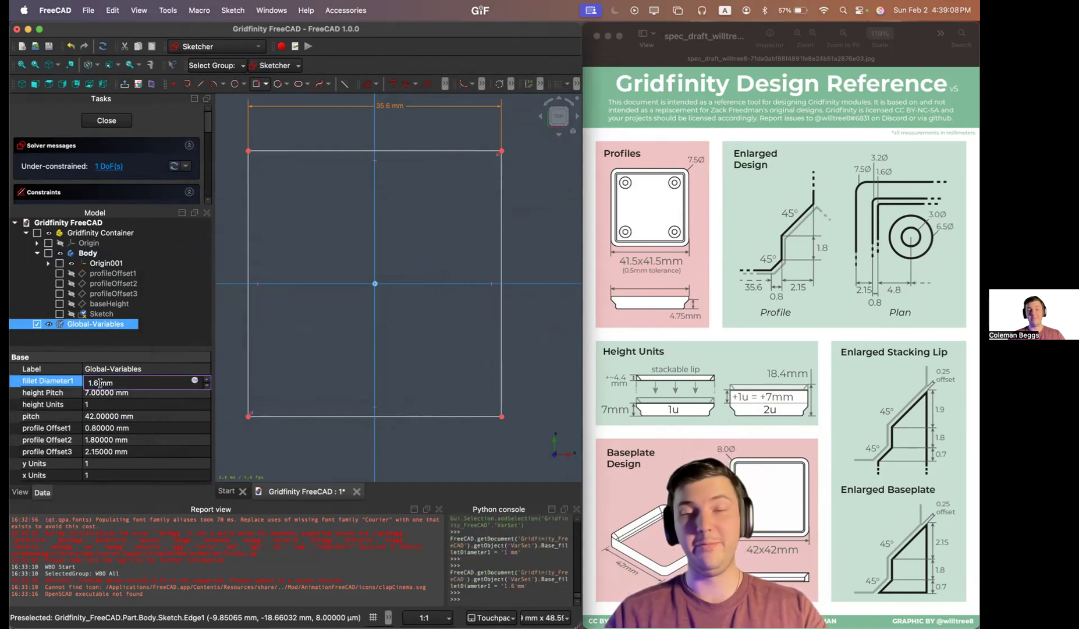
key("Return")
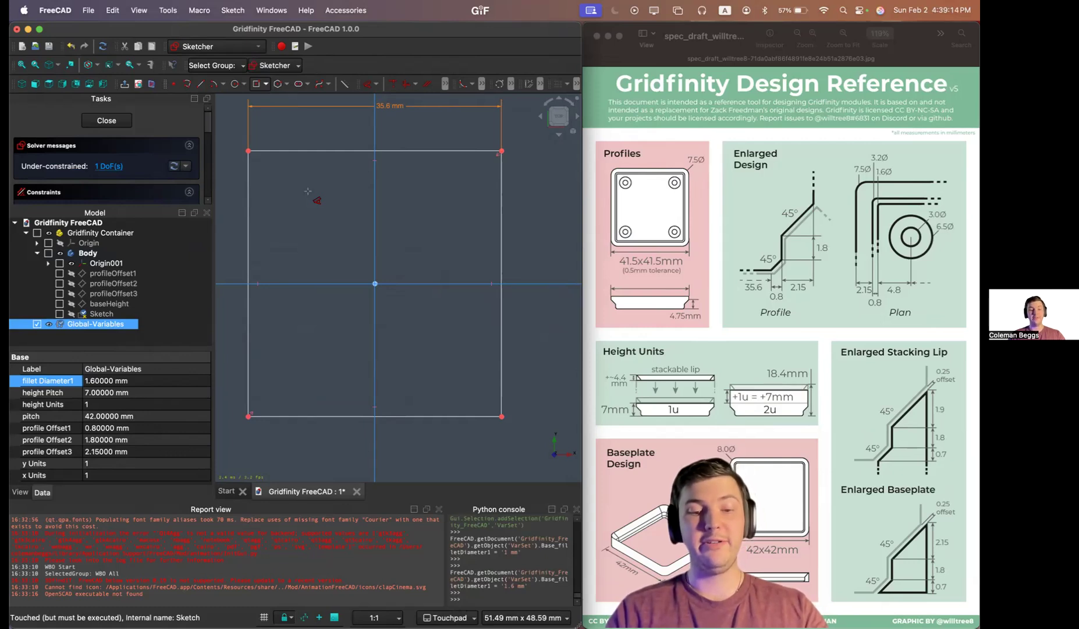
Step: Fillet all four corners of the sketched rectangle with Preserve corner enabled, using freehand radii of about 3 to 5 mm
key("g")
key("f")
key("f")
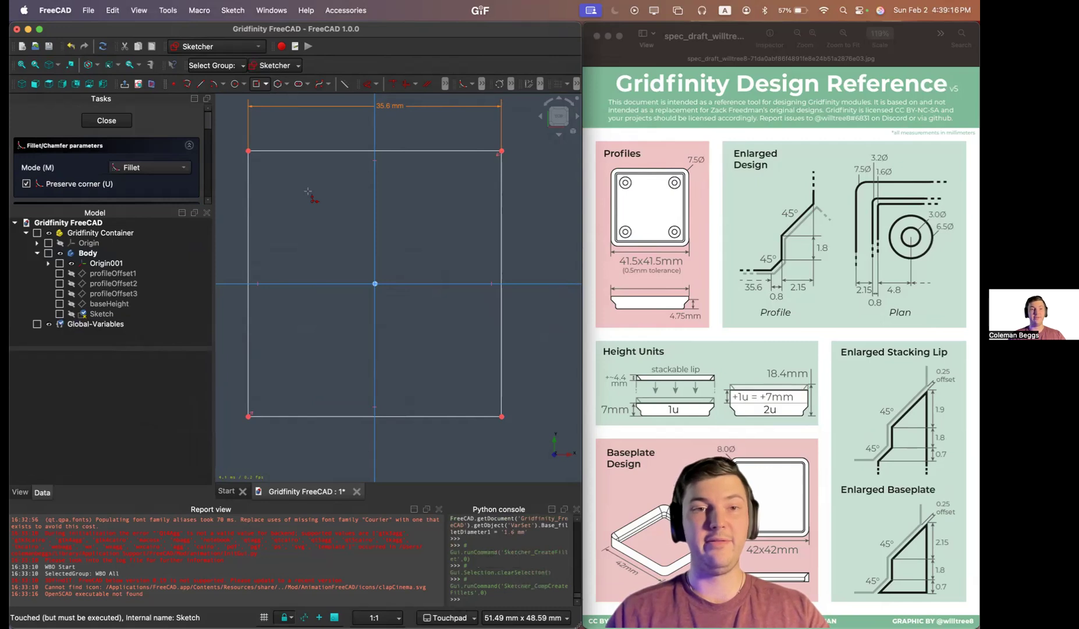
left_click(247, 173)
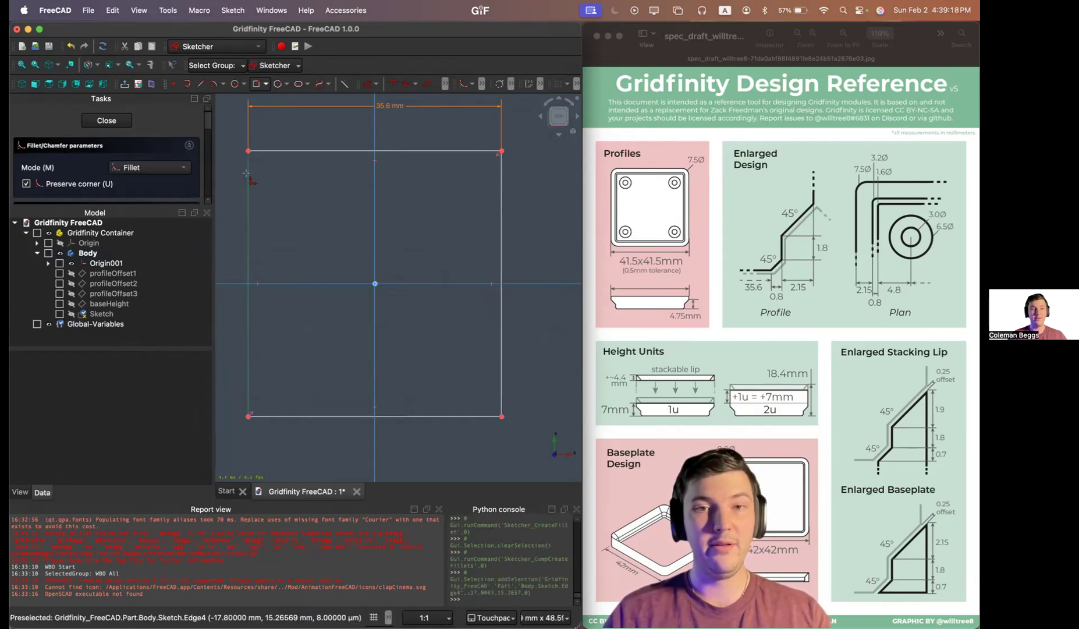
left_click(279, 150)
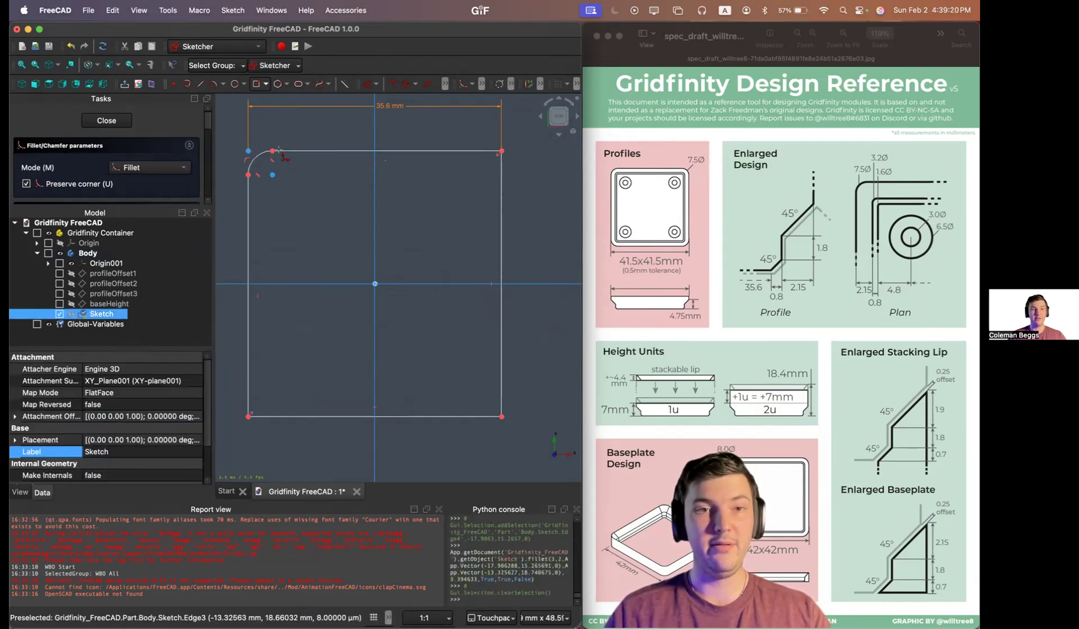
left_click(446, 152)
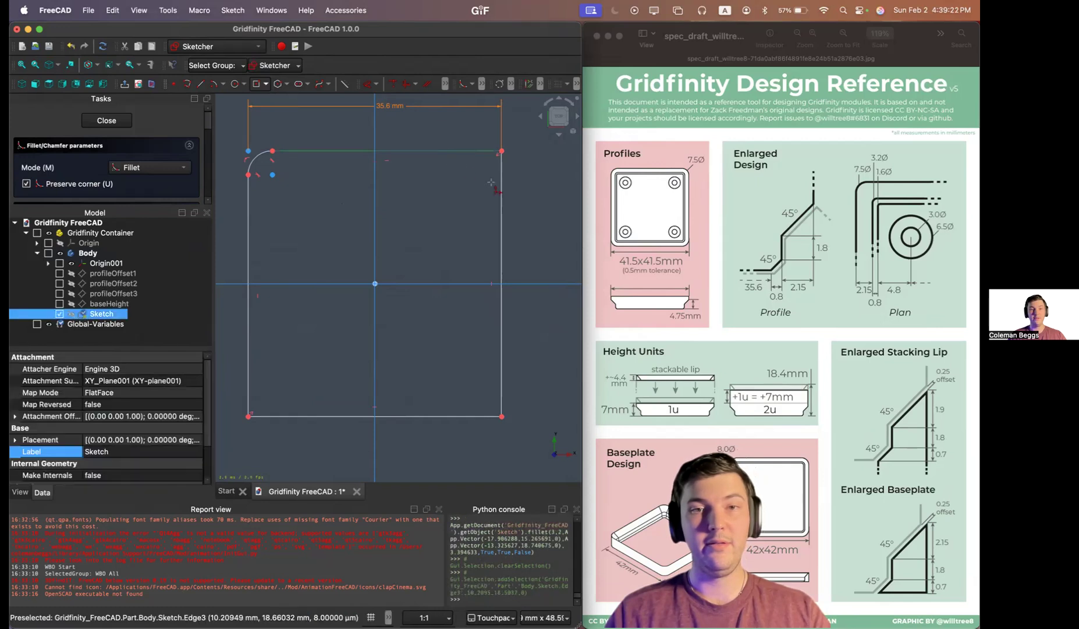
left_click(501, 181)
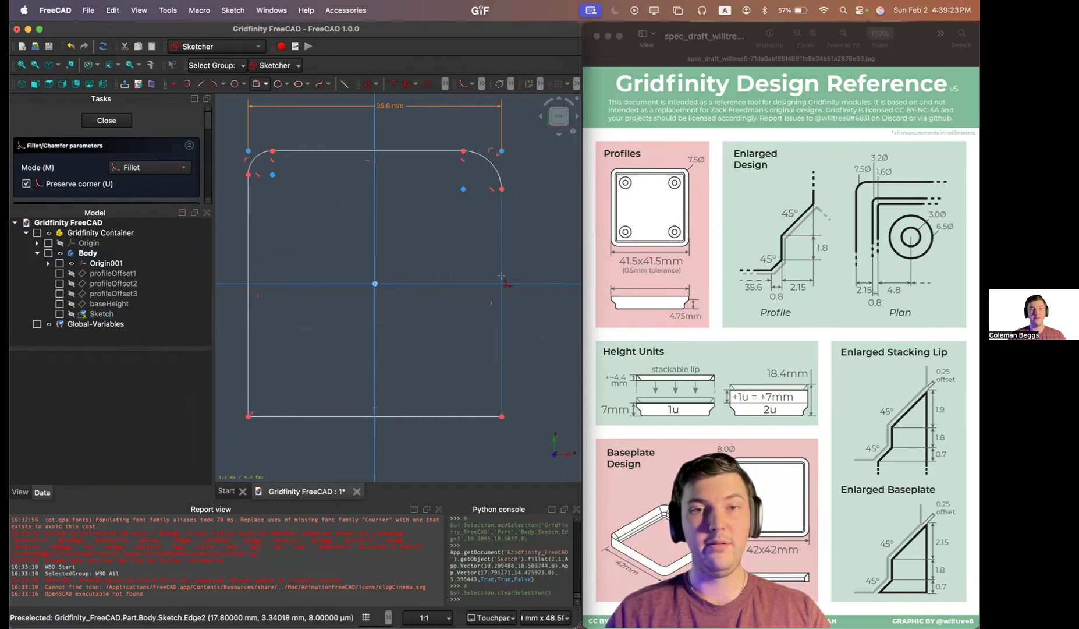
left_click(504, 376)
left_click(361, 409)
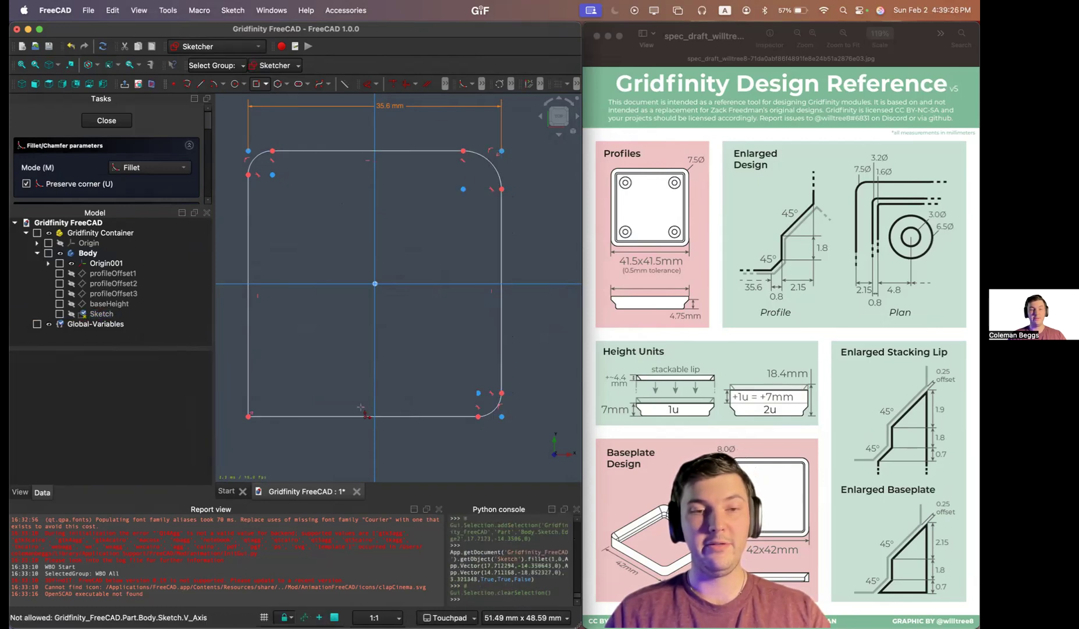
left_click(284, 415)
left_click(249, 386)
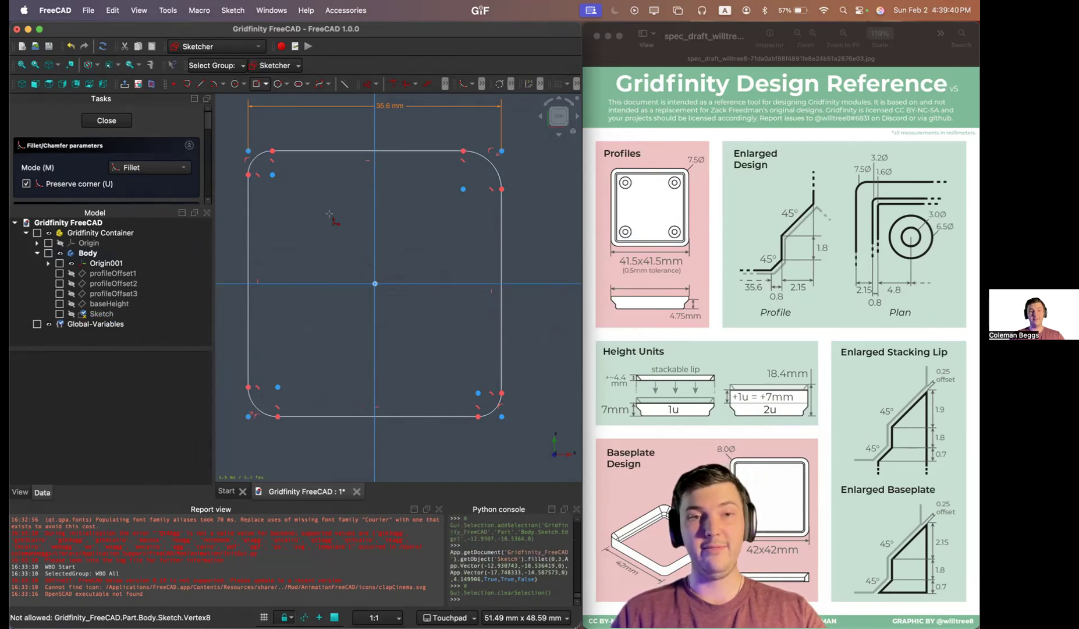
Step: Constrain the rectangle's upper edge and right edge to equal length
key("e")
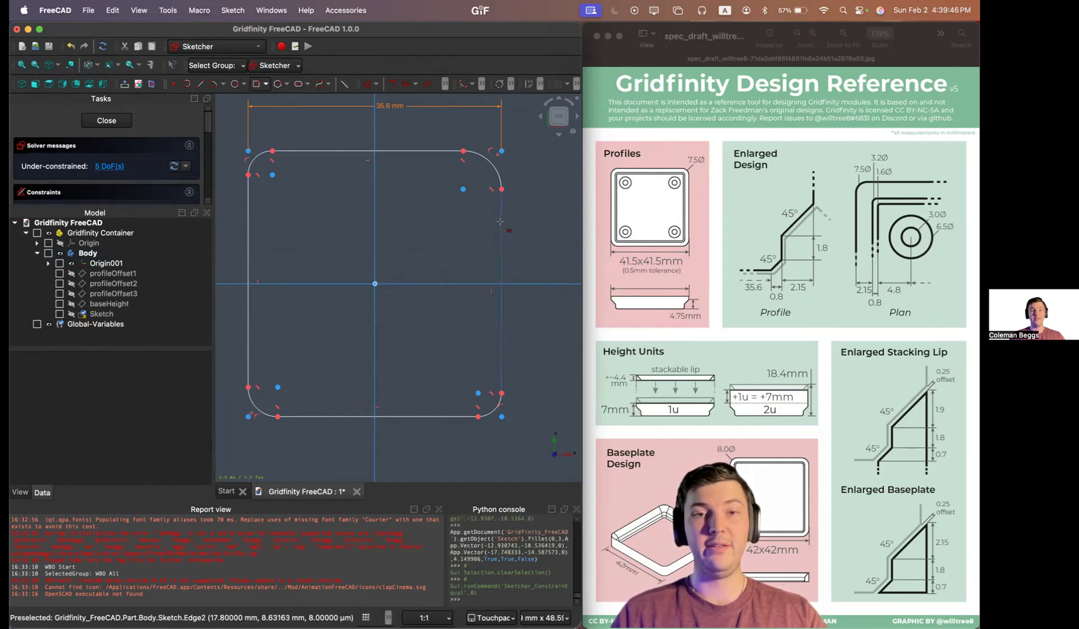
left_click(330, 151)
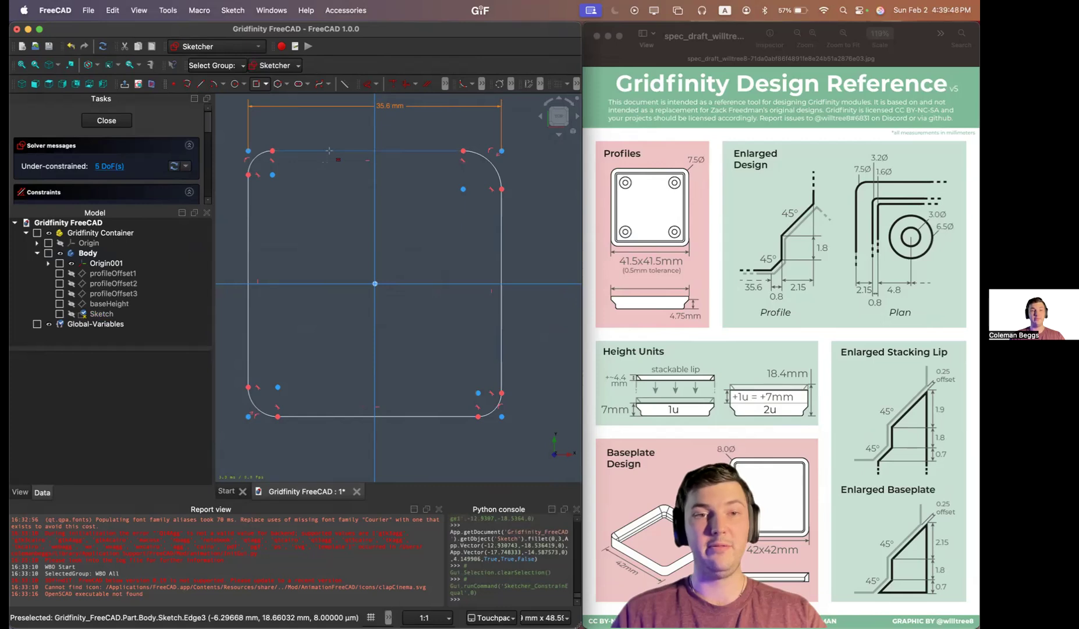
left_click(502, 242)
Step: Make the four corner fillet arcs equal by adding equality constraints between successive arcs around the rectangle
key("e")
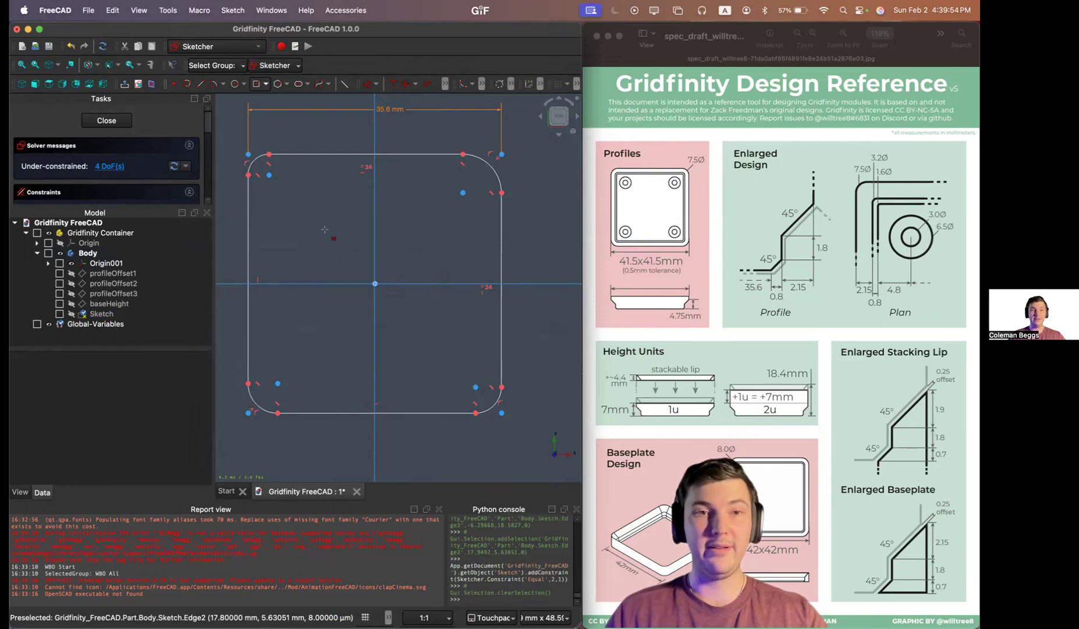
left_click(259, 158)
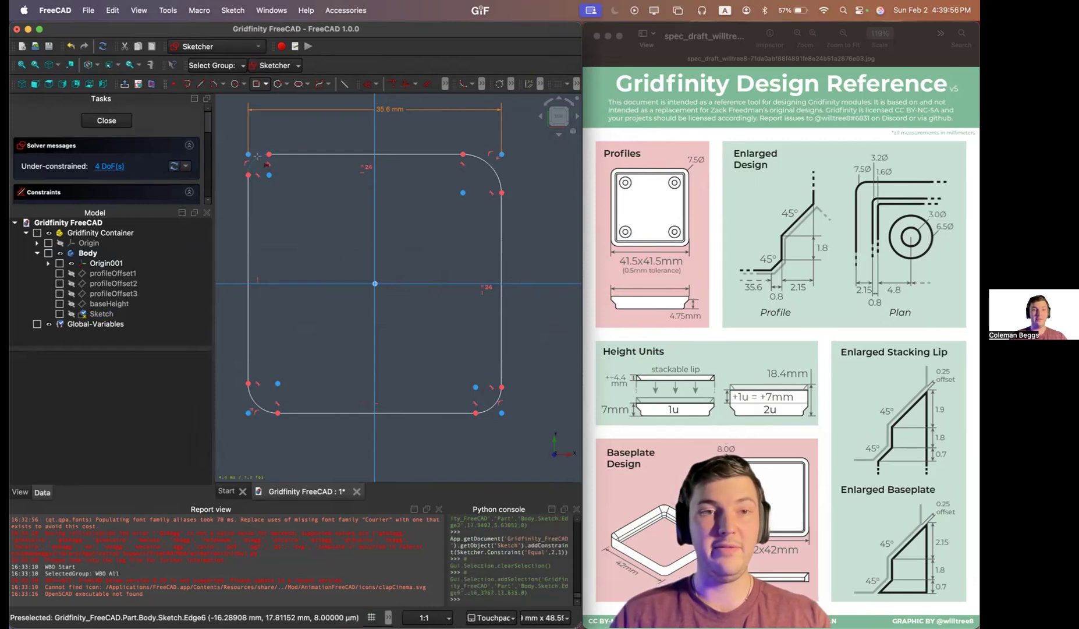
left_click(490, 167)
key("e")
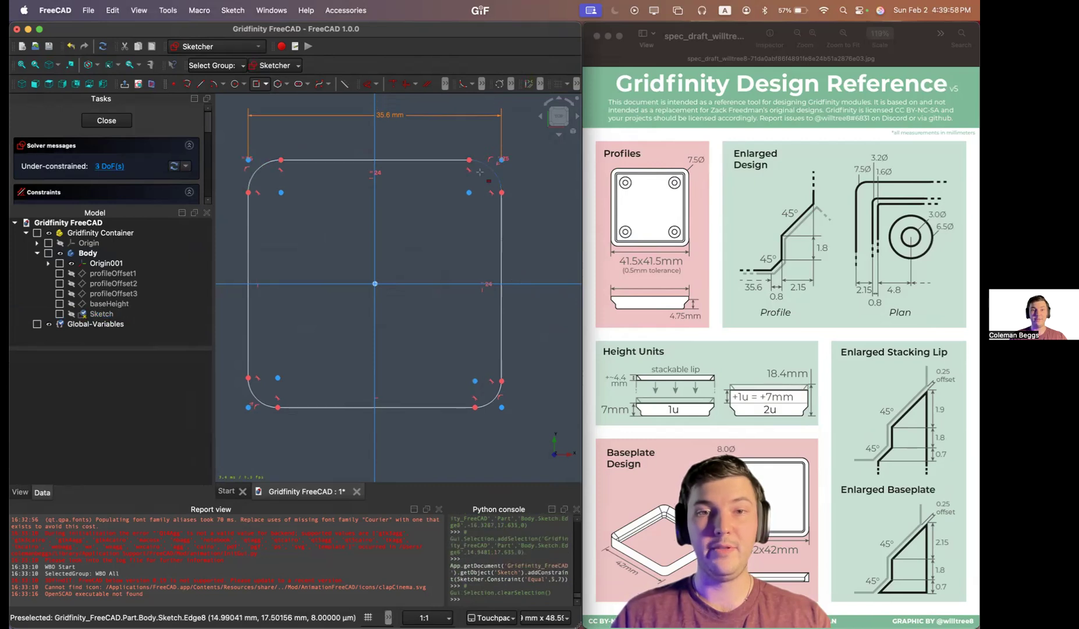
left_click(493, 172)
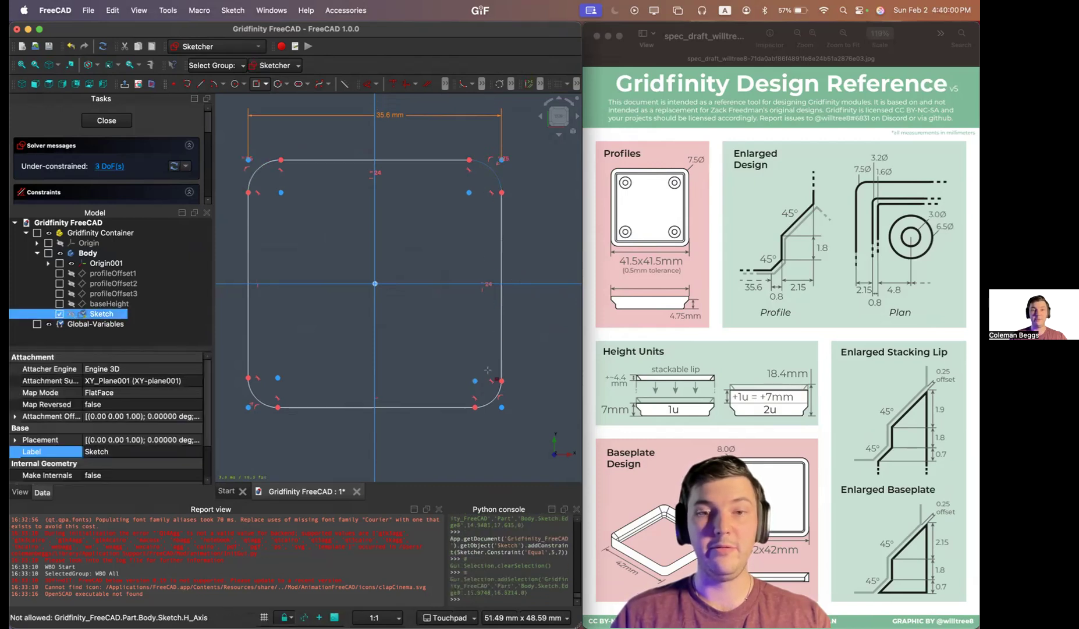
left_click(485, 401)
key("e")
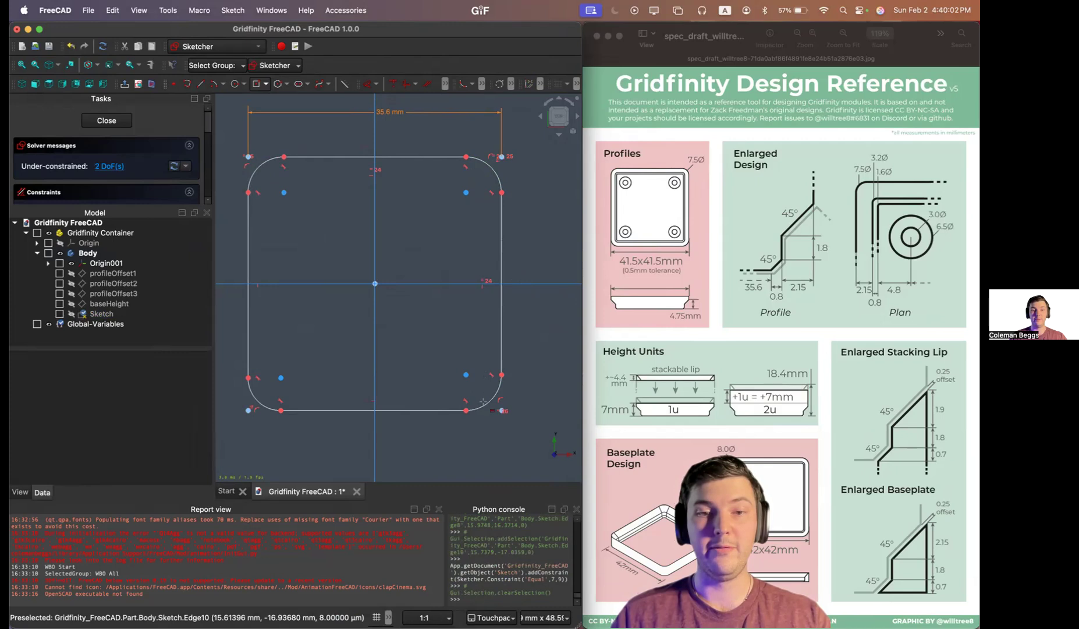
left_click(485, 403)
left_click(257, 395)
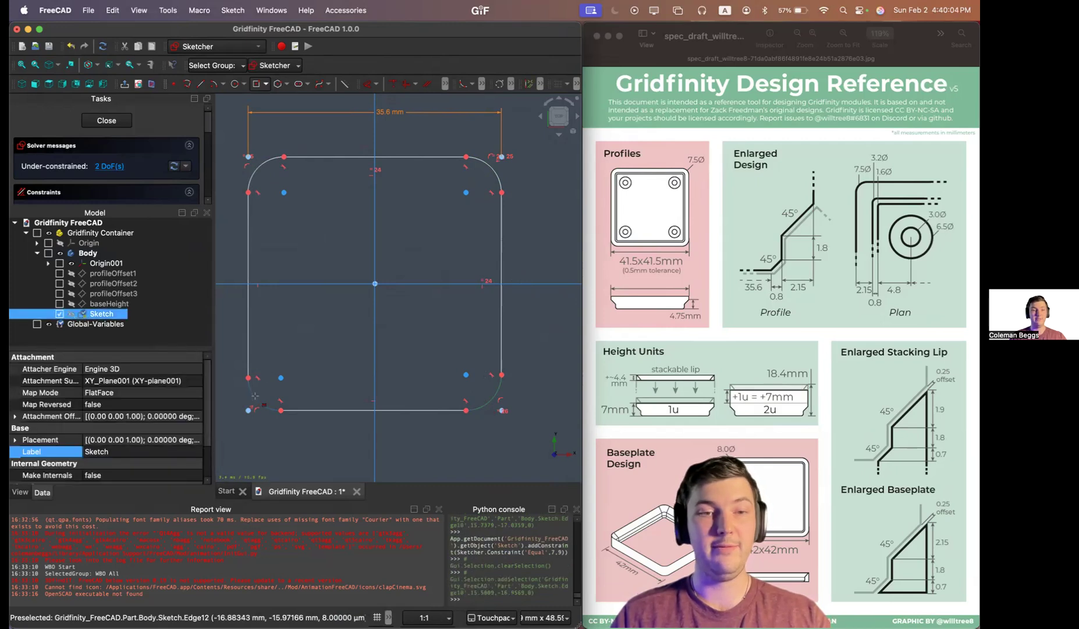
key("e")
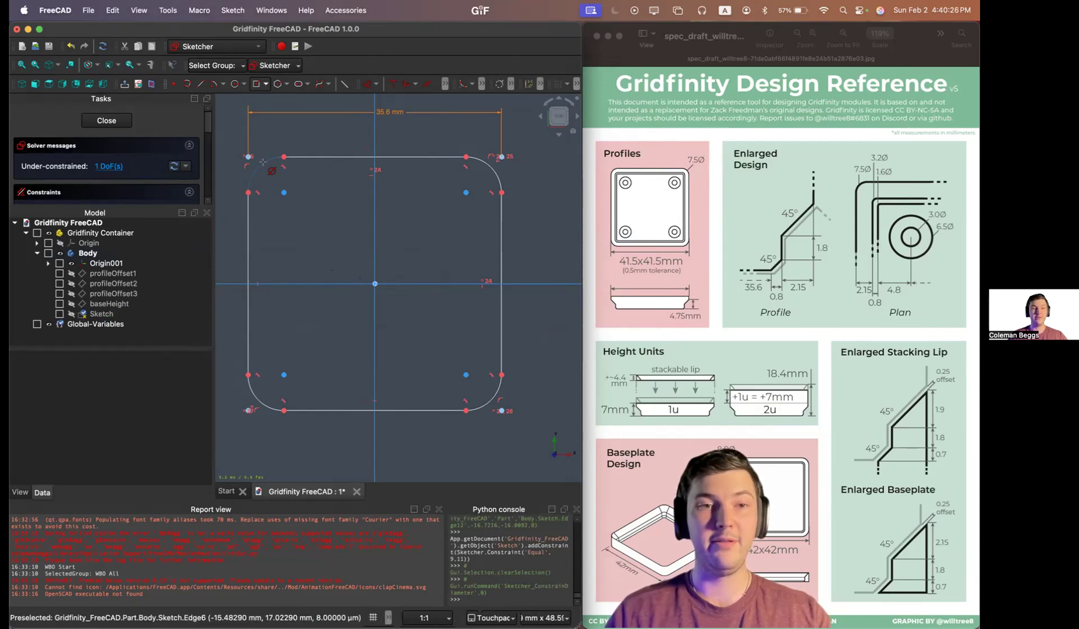
left_click(262, 161)
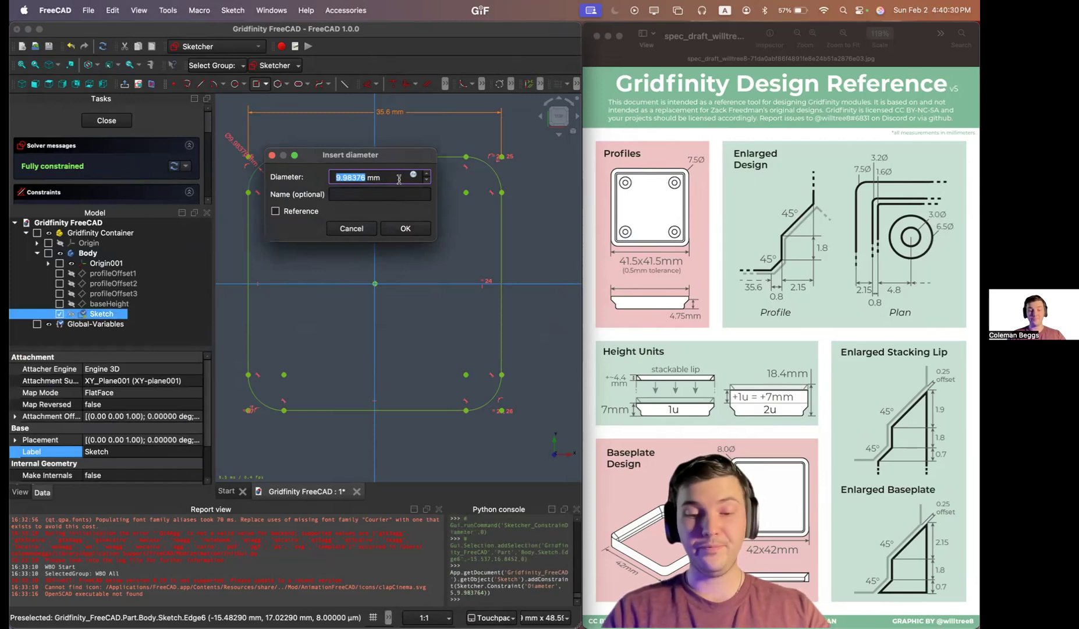
key("equal")
type("glo")
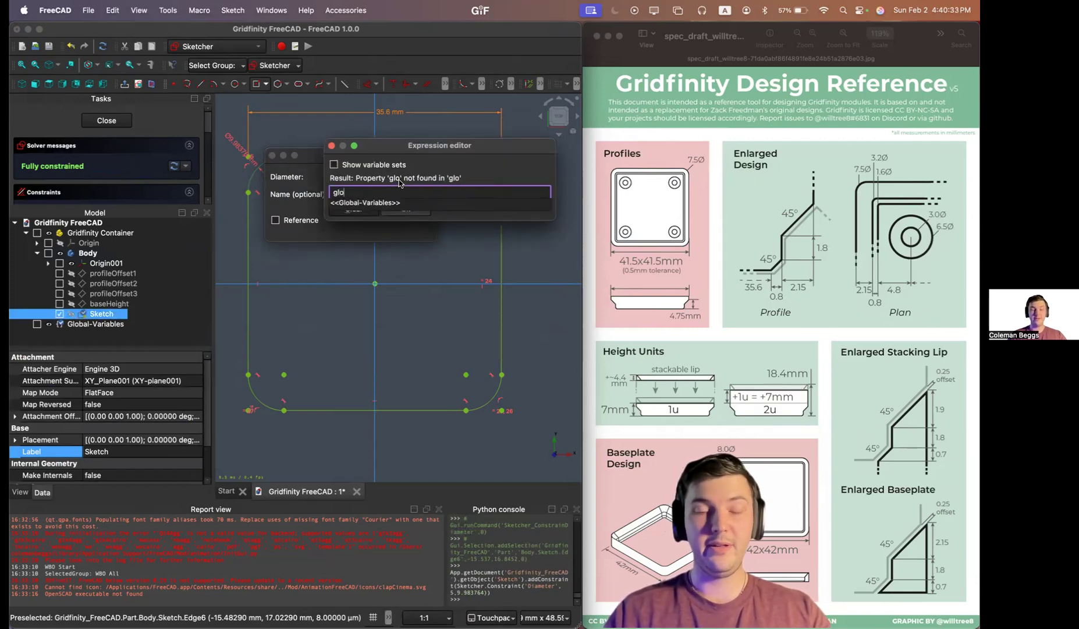
key("Down")
key("Return")
type(".fil")
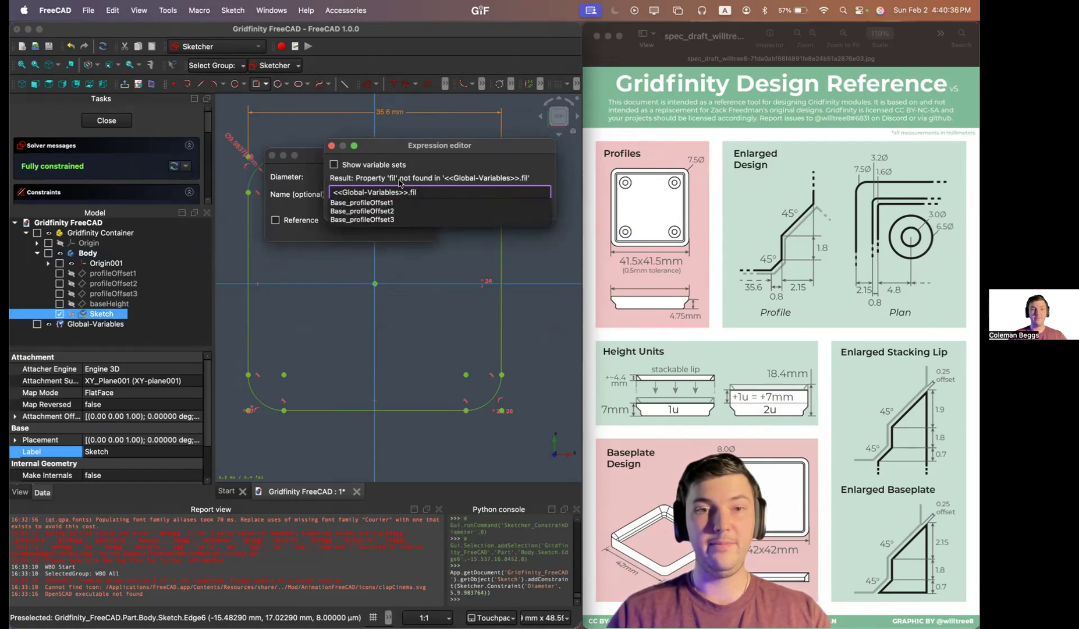
type("l")
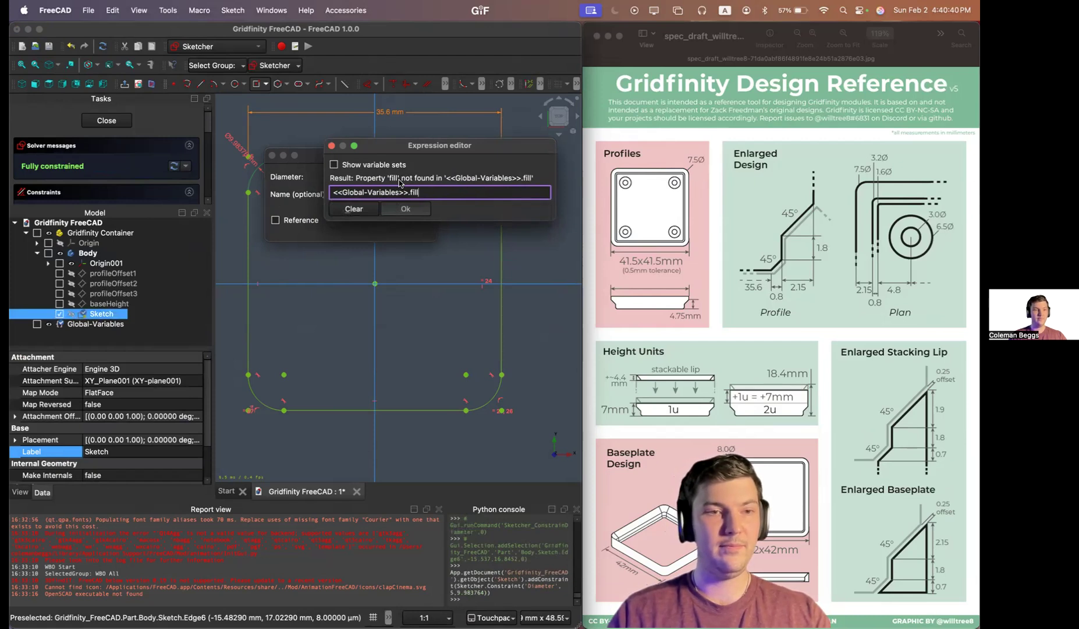
key("BackSpace")
key("BackSpace")
key("BackSpace")
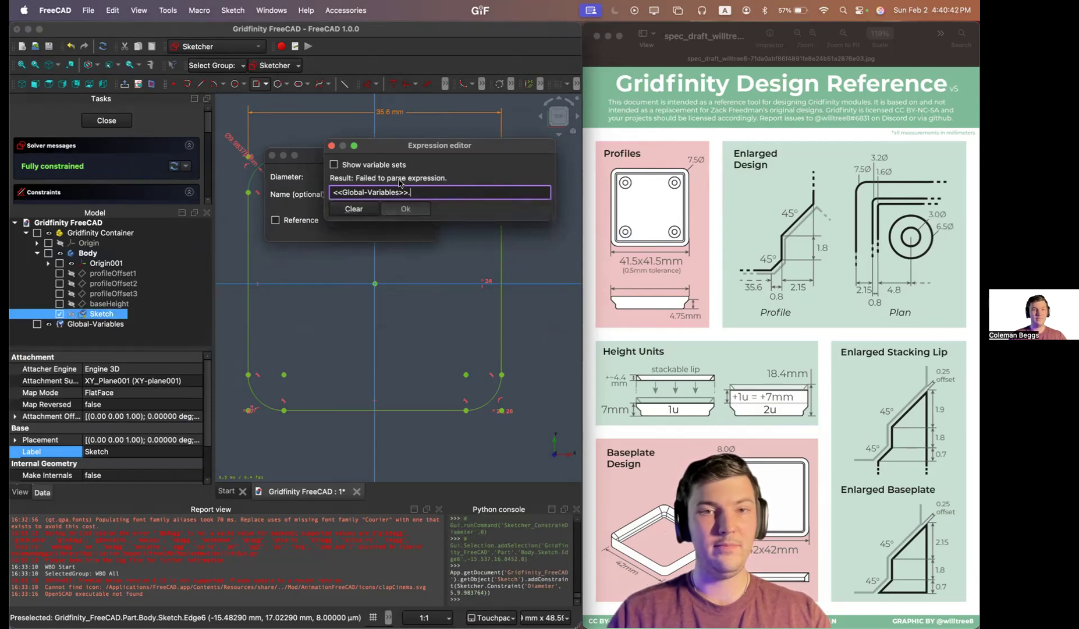
type("fi")
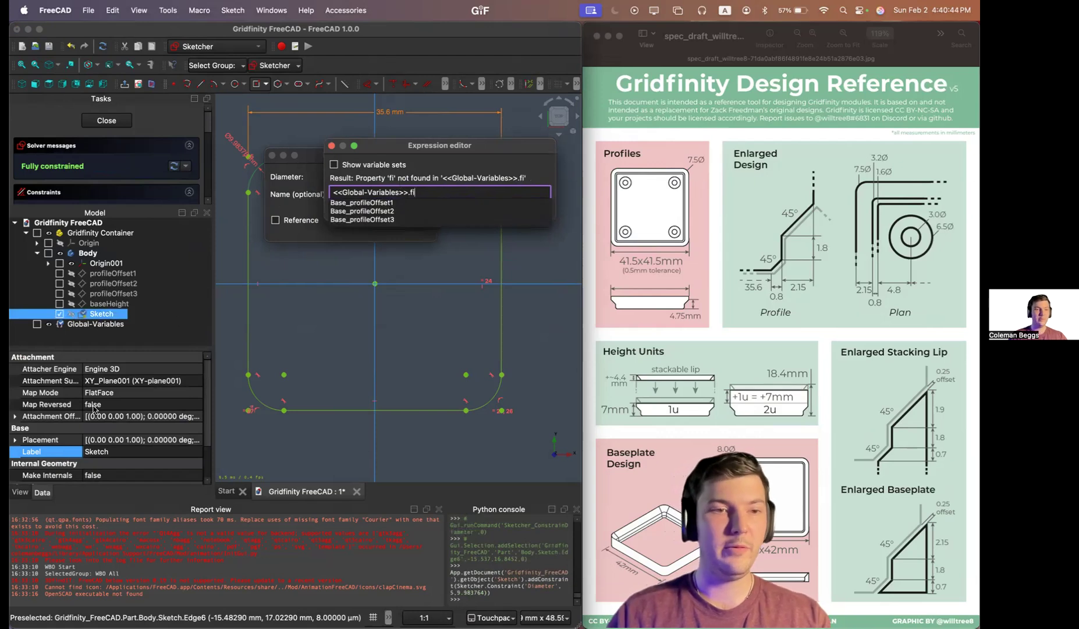
left_click(332, 145)
left_click(272, 155)
Step: Abandon the diameter expression and add a length property named filletDiameter1 to the Base group of Global-Variables
left_click(118, 326)
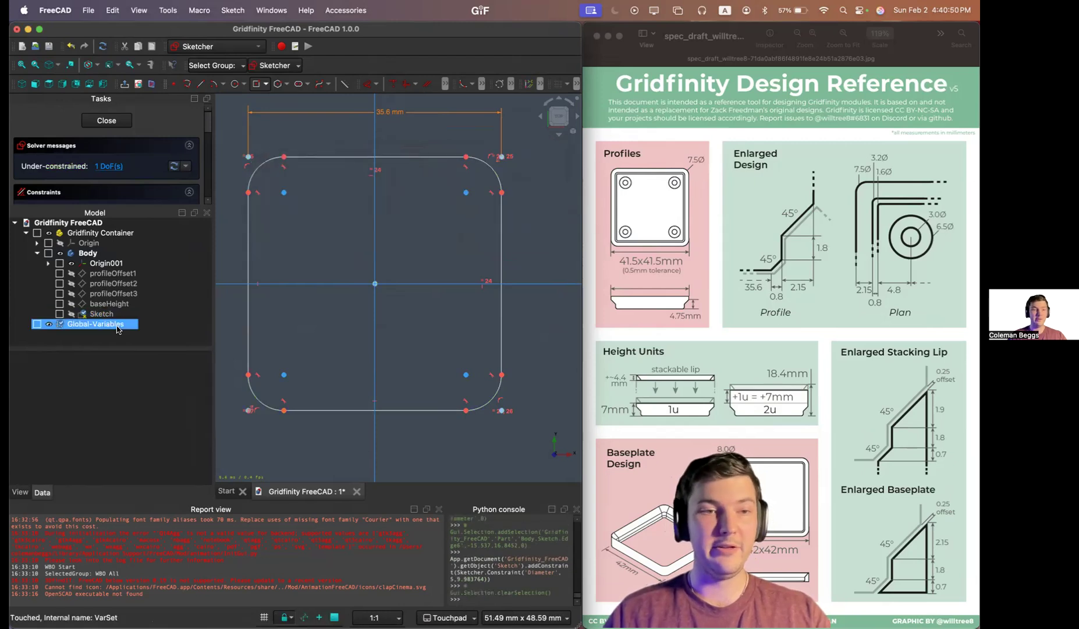
mouse_move(103, 329)
left_mouse_down()
mouse_move(342, 289)
mouse_move(338, 255)
mouse_move(99, 324)
left_mouse_up()
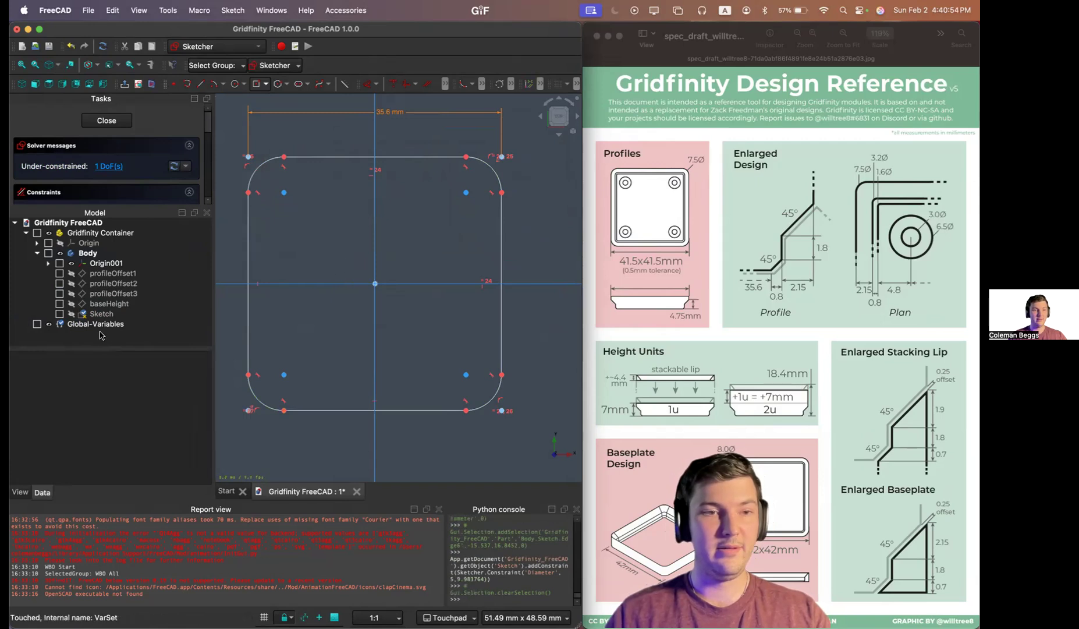
left_click(99, 323)
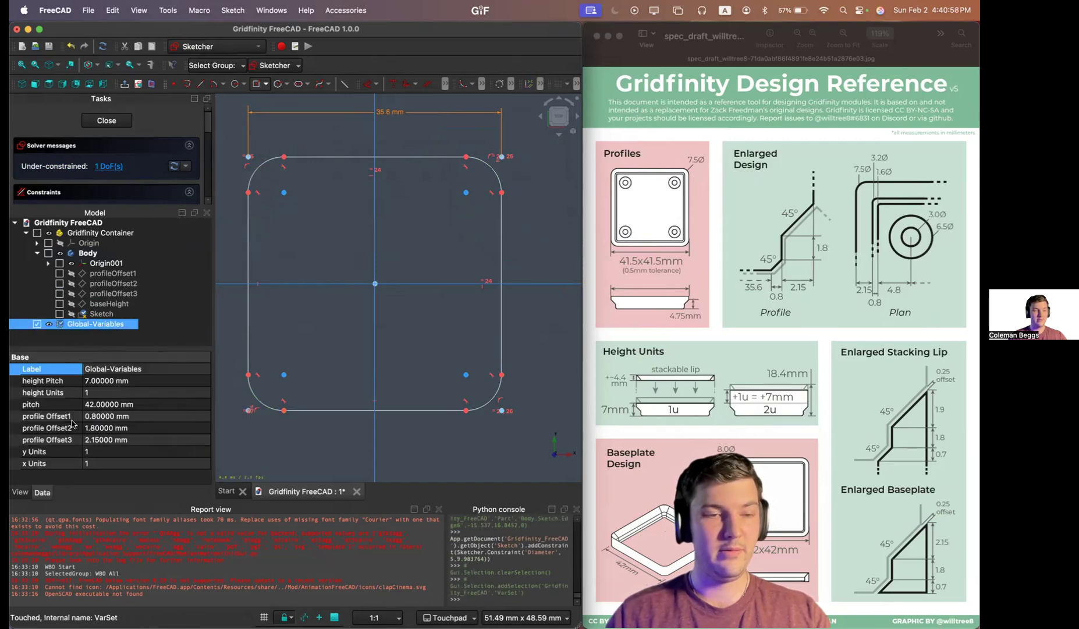
right_click(62, 402)
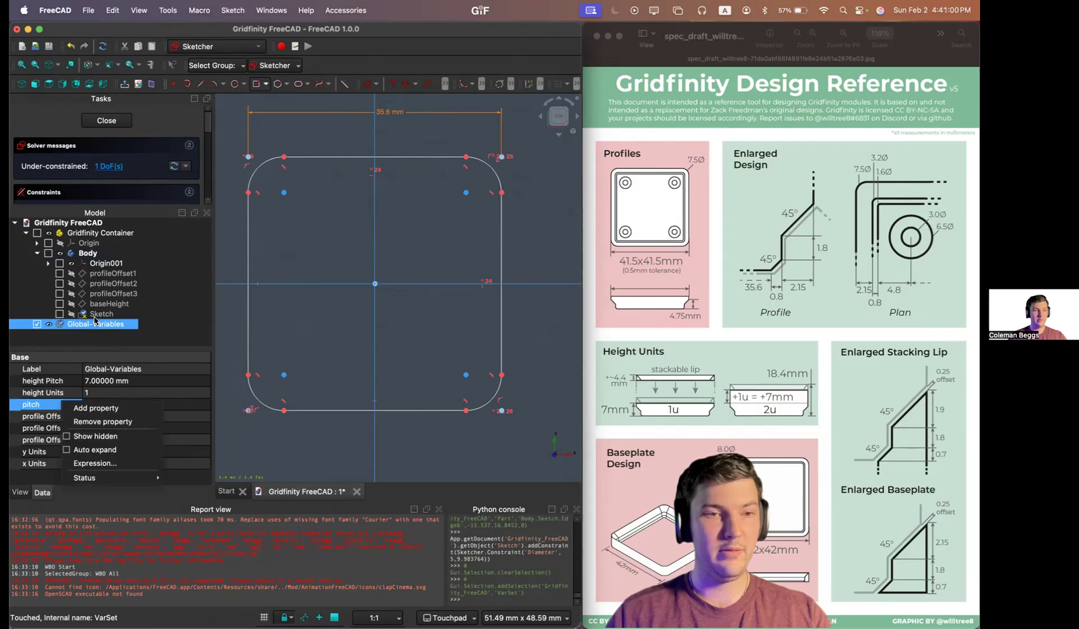
left_click(94, 409)
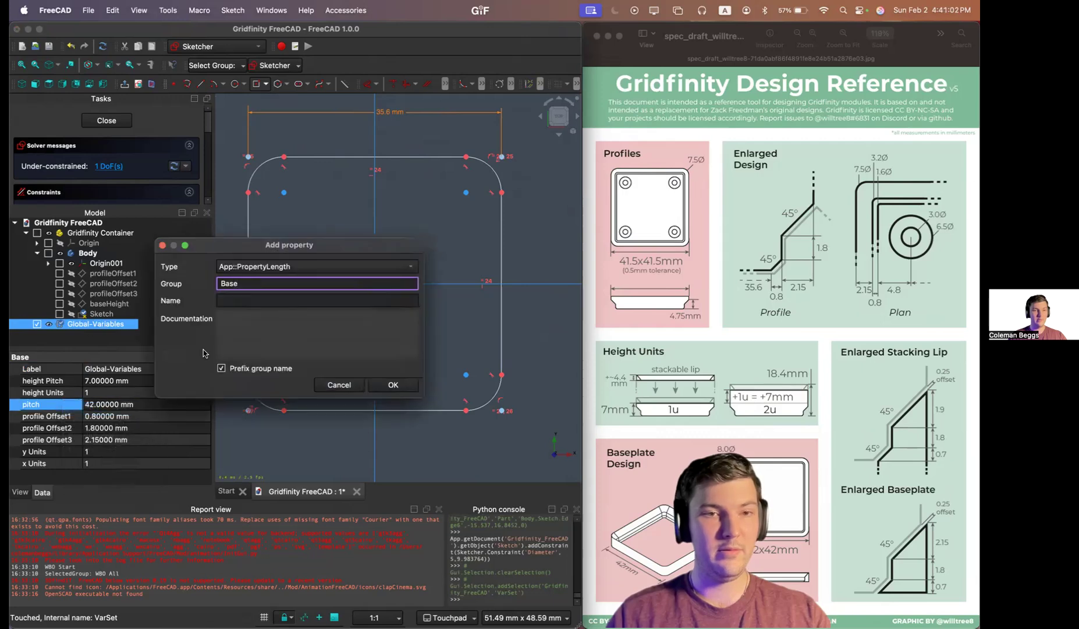
left_click(249, 300)
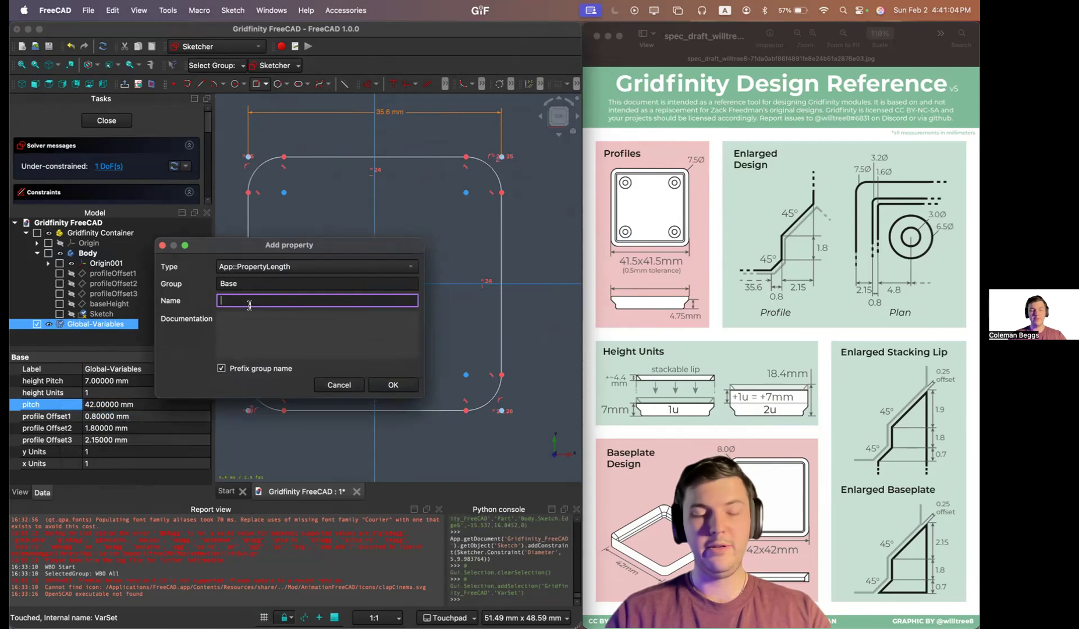
type("fillet Diameter1")
key("Return")
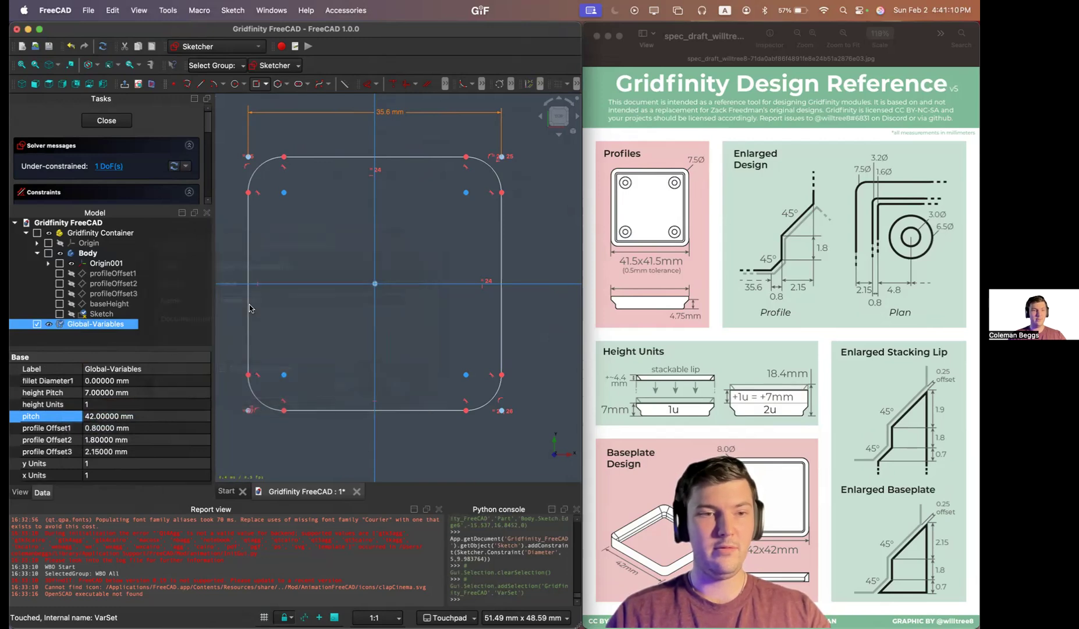
Step: Set the new filletDiameter1 variable in Global-Variables to 1.6 mm
left_click(102, 380)
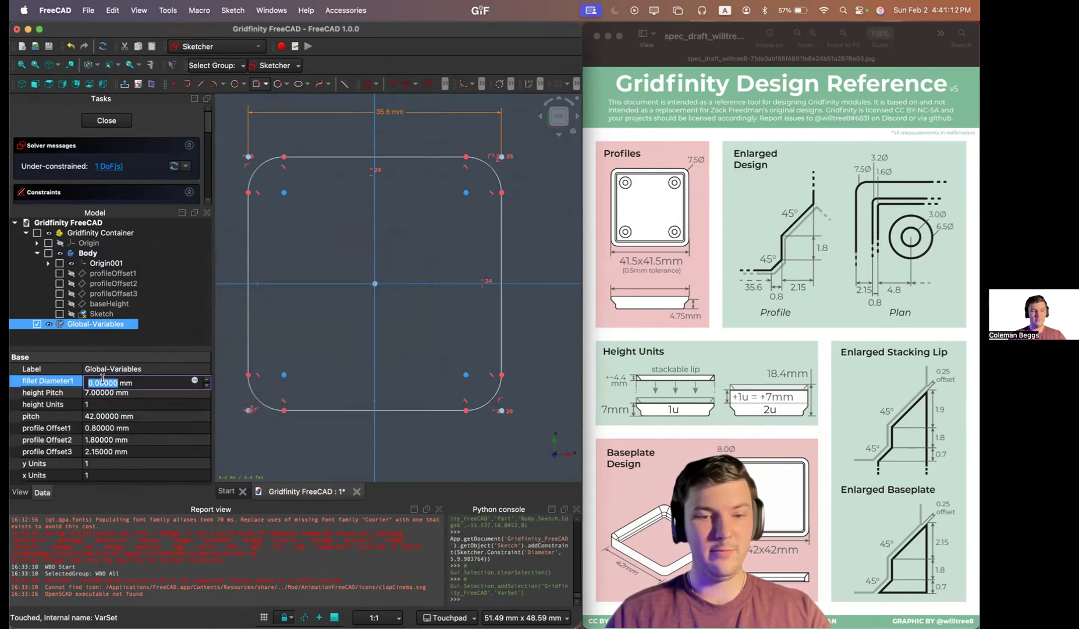
type("1.6")
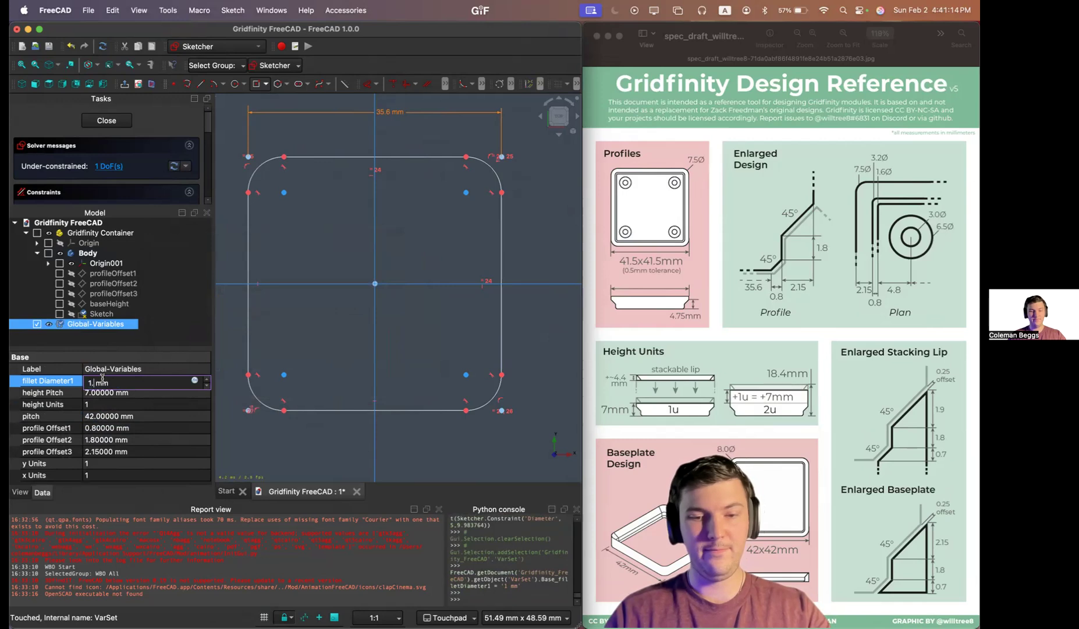
key("Return")
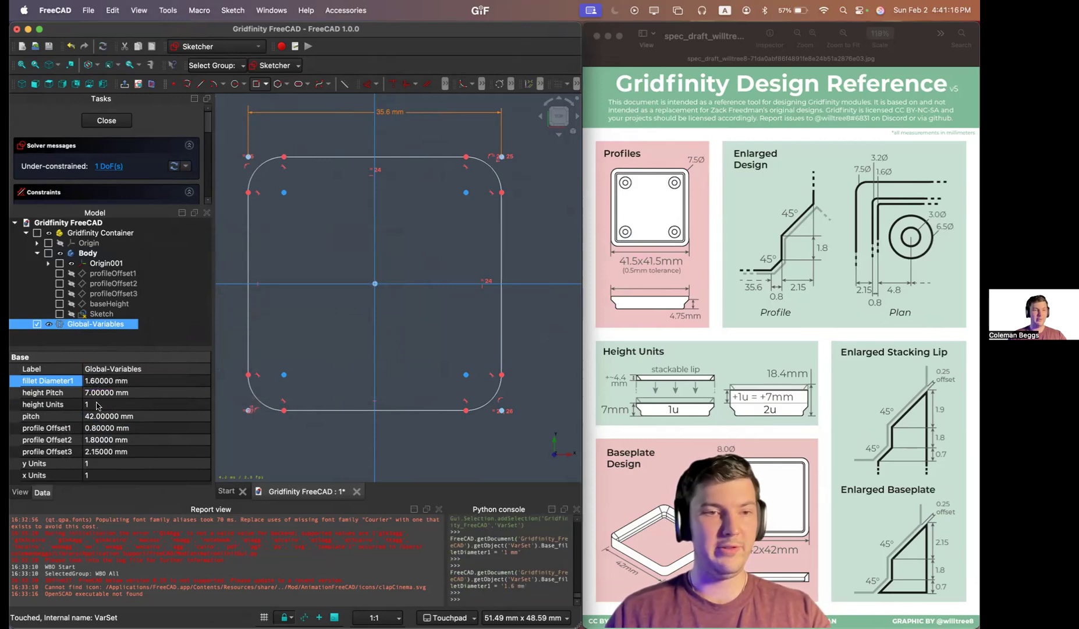
Step: Add a diameter constraint to the sketch's upper-left corner arc, driven by the expression <<Global-Variables>>.Base_filletDiameter1
left_click(350, 239)
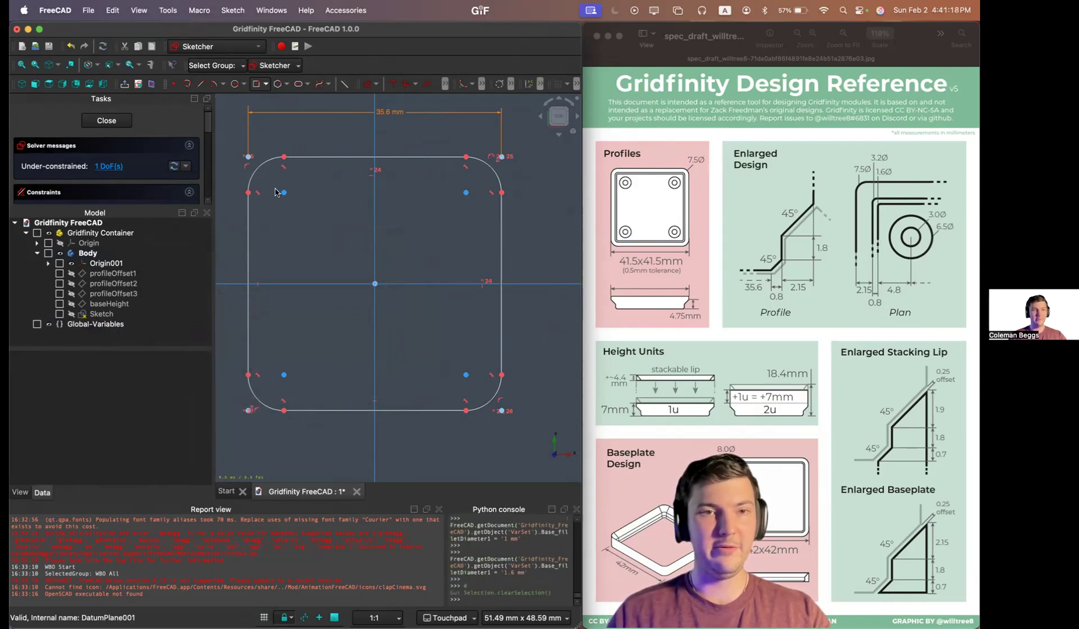
key("k")
key("o")
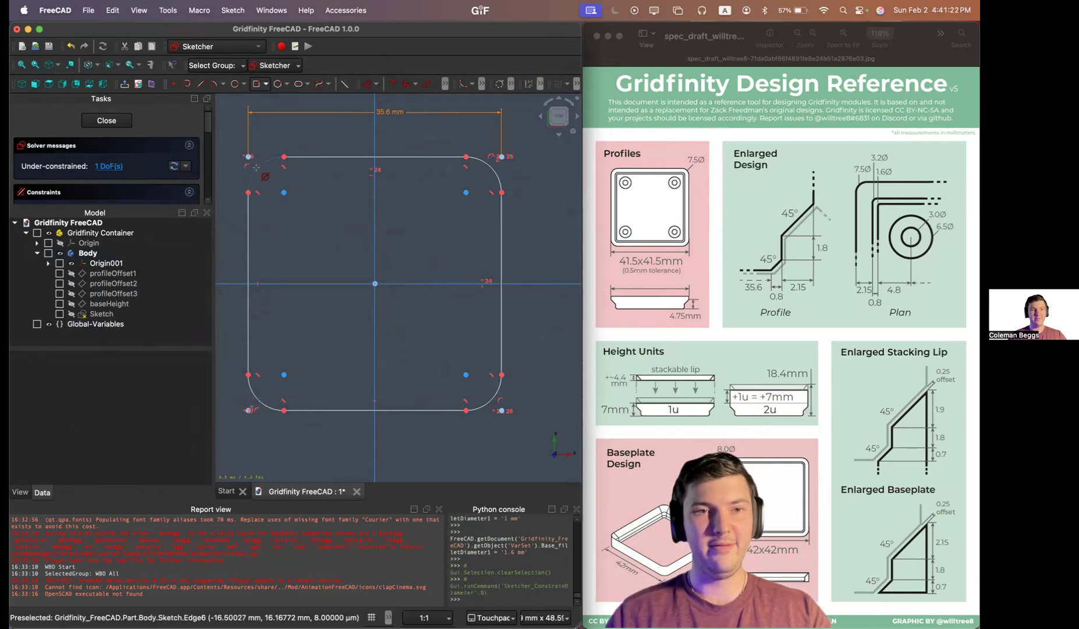
left_click(257, 170)
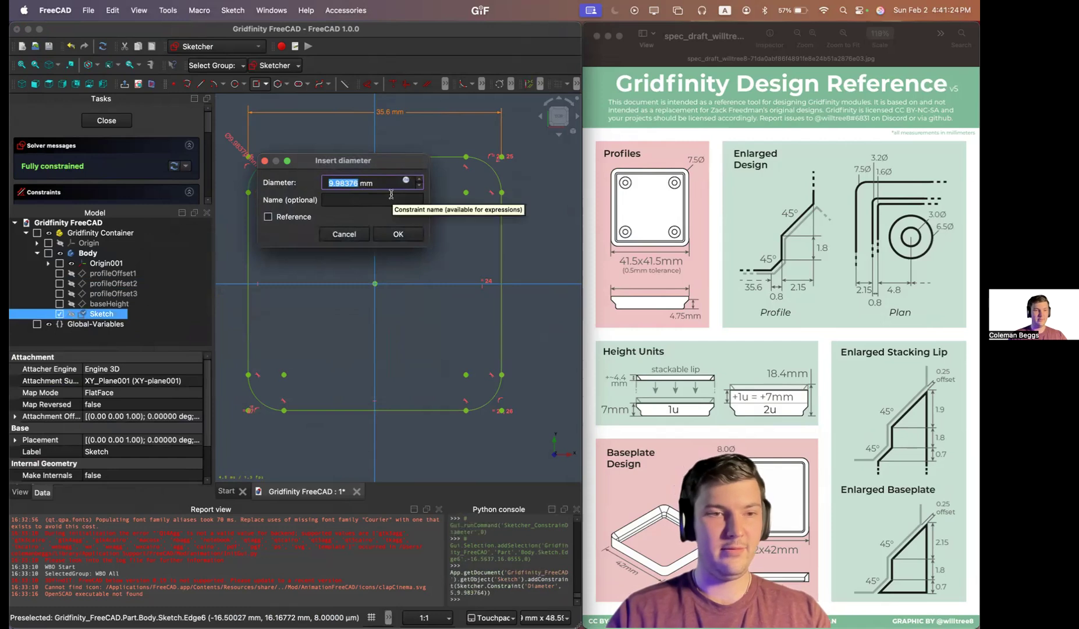
type("=<<Gl")
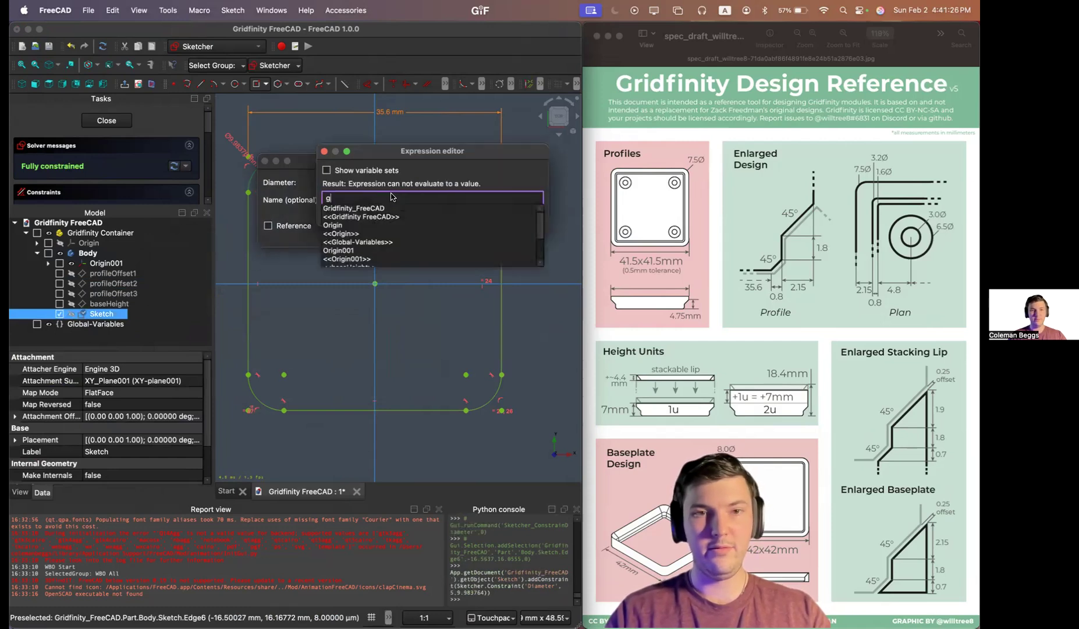
key("Down")
key("Return")
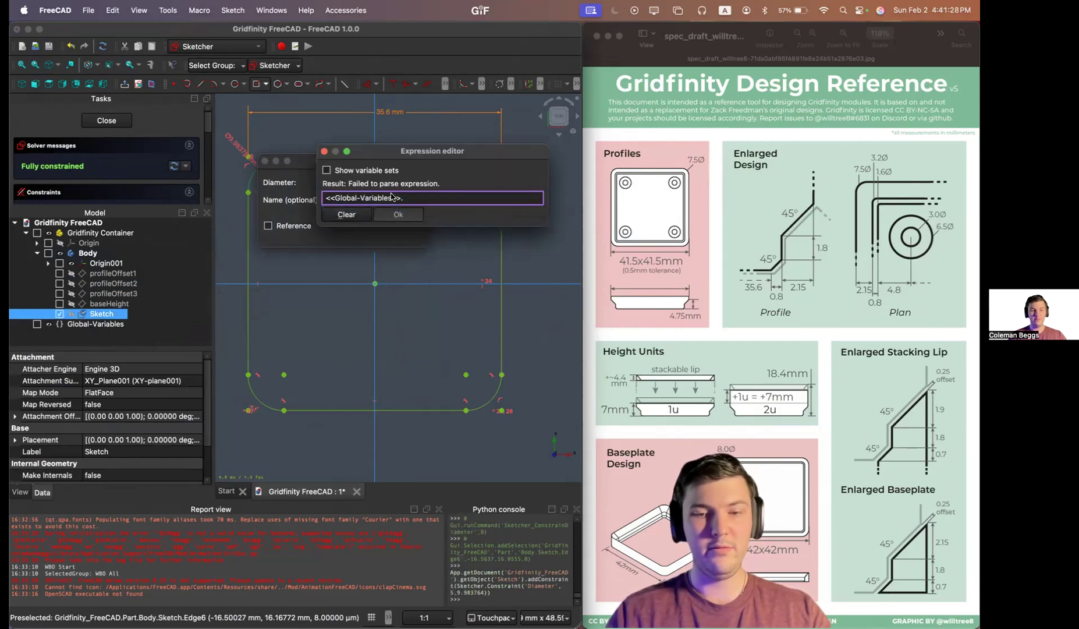
type("fi")
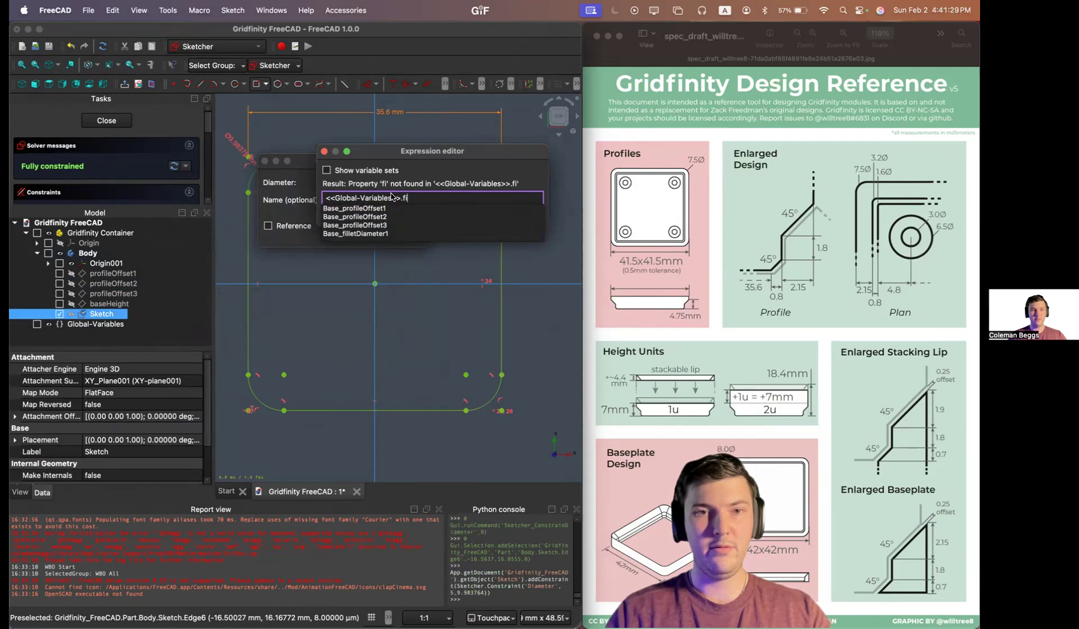
left_click(356, 233)
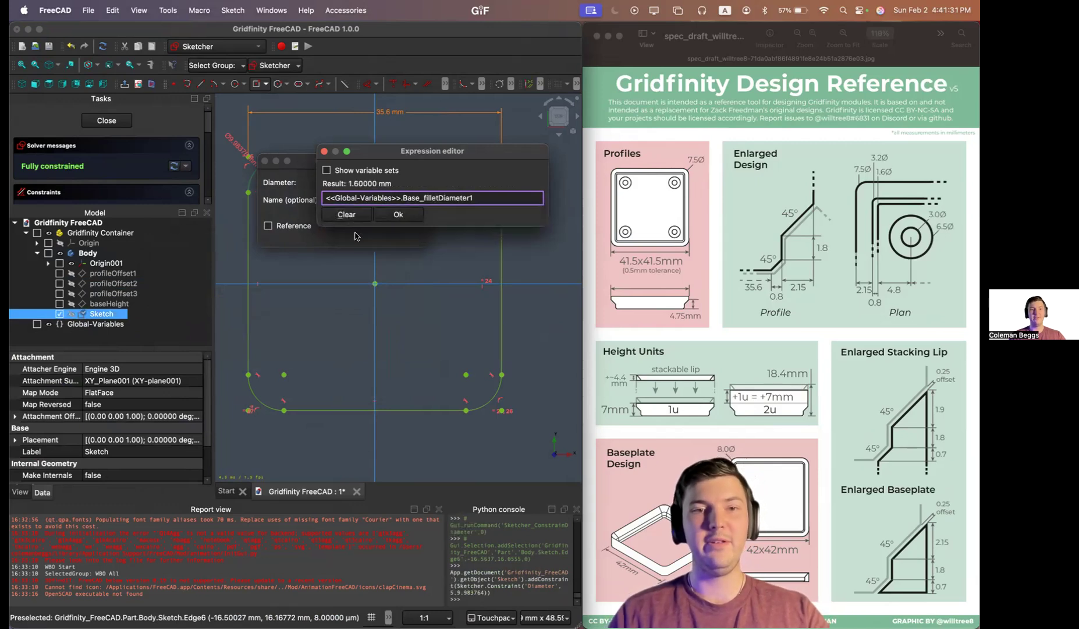
left_click(396, 220)
left_click(398, 234)
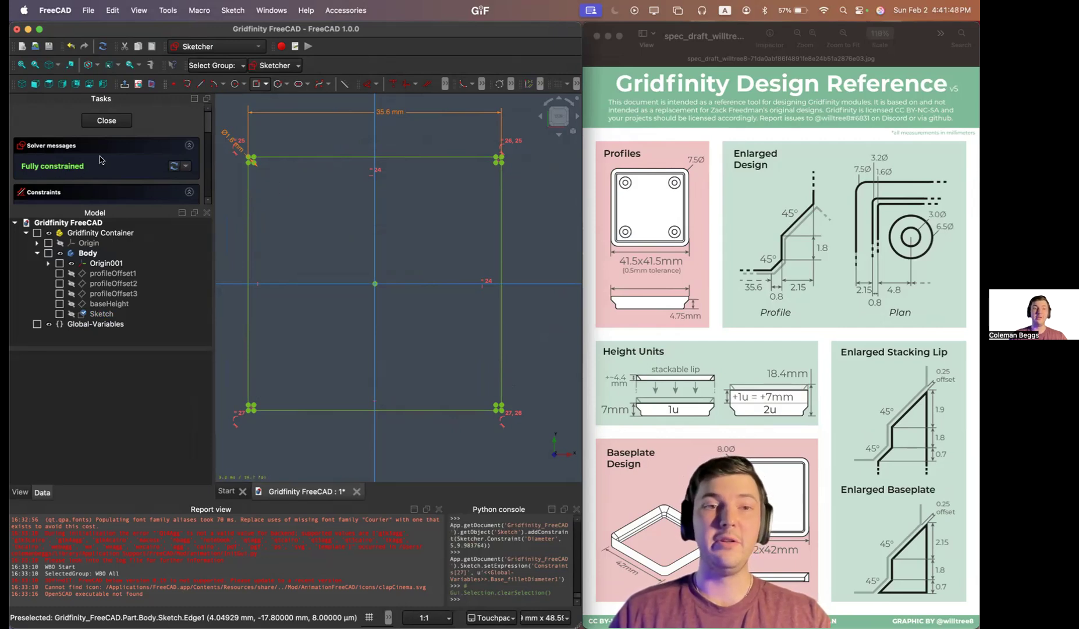
Step: Close the base profile sketch and hide the body's origin, Origin001
left_click(107, 121)
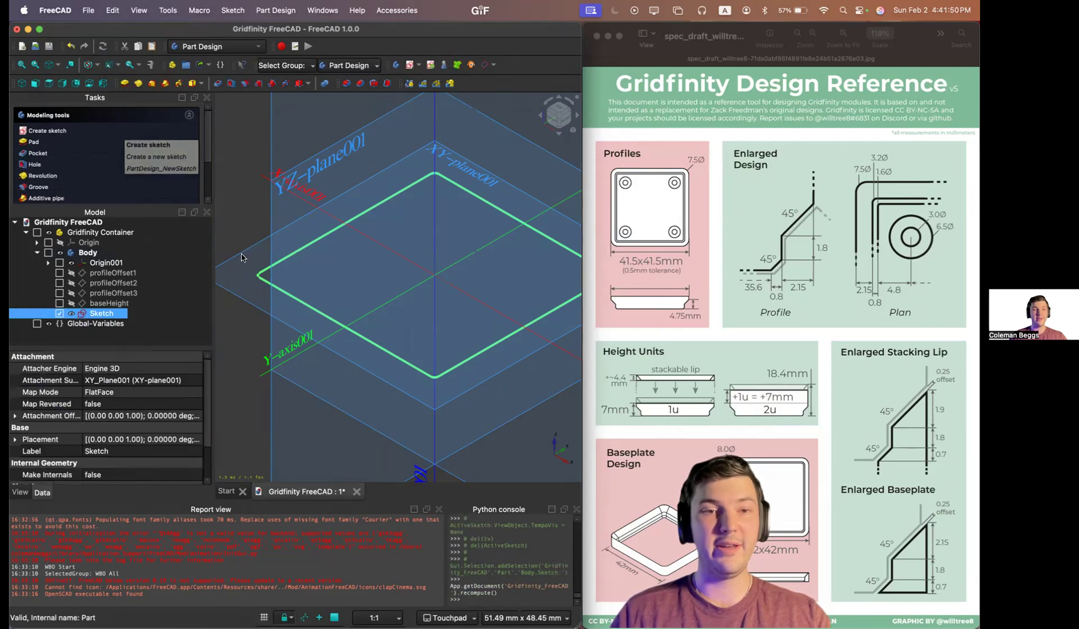
left_click(221, 356)
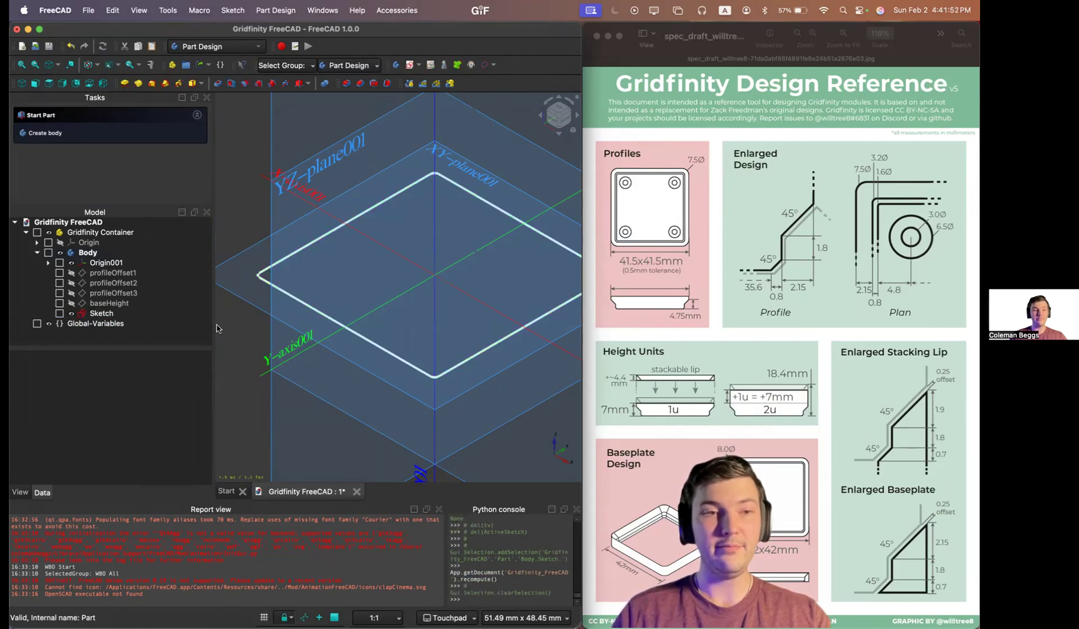
left_click(103, 263)
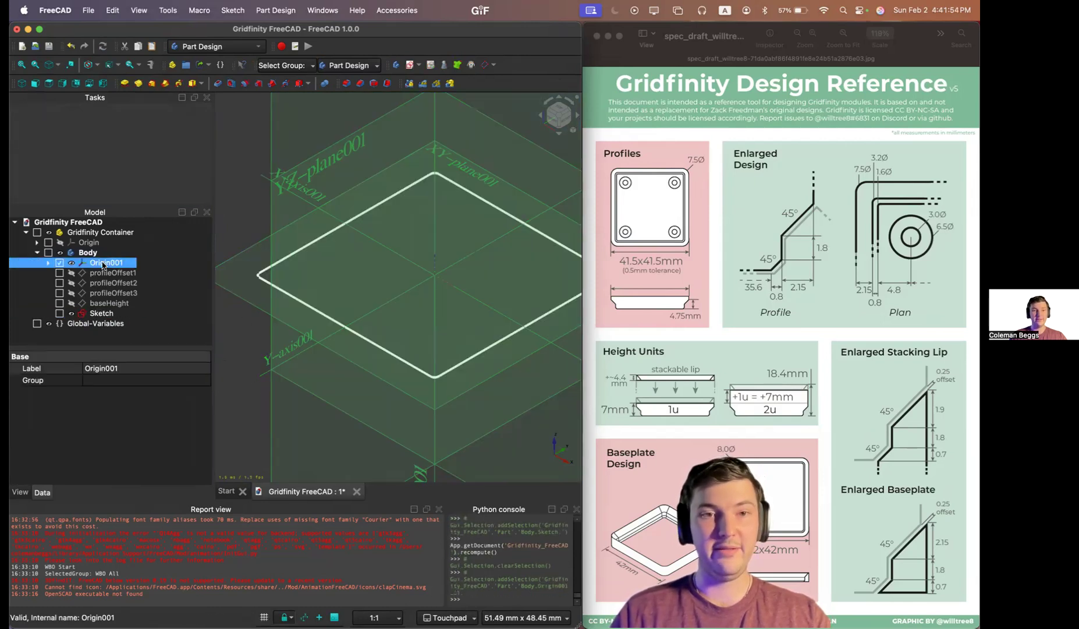
key("space")
Step: Show the profileOffset1 datum plane and create a new sketch on it, ready for a center-based rectangle
left_click(124, 274)
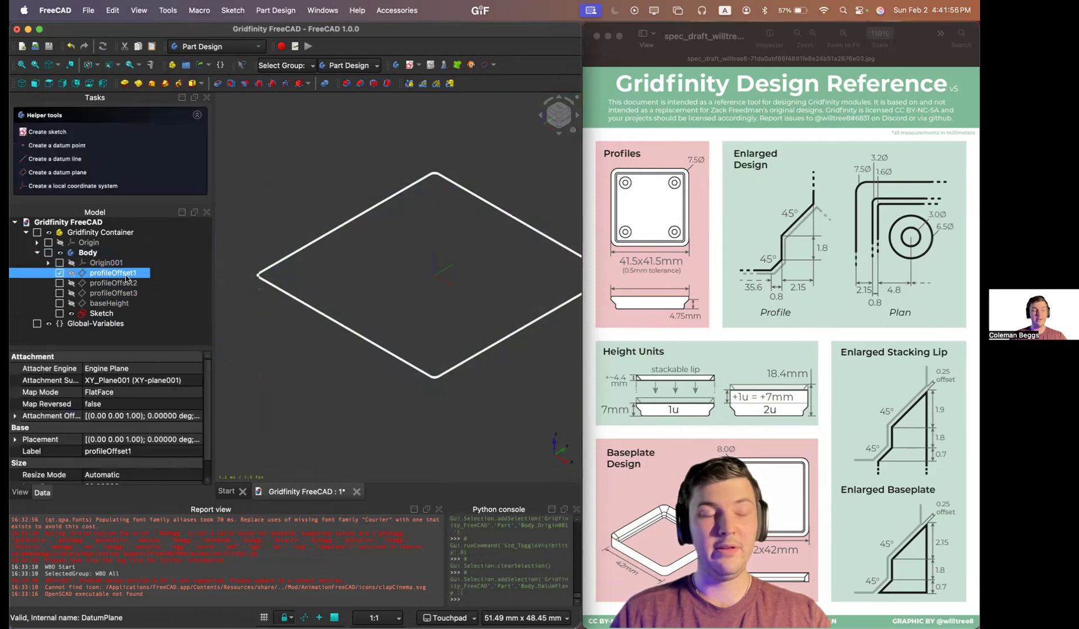
key("space")
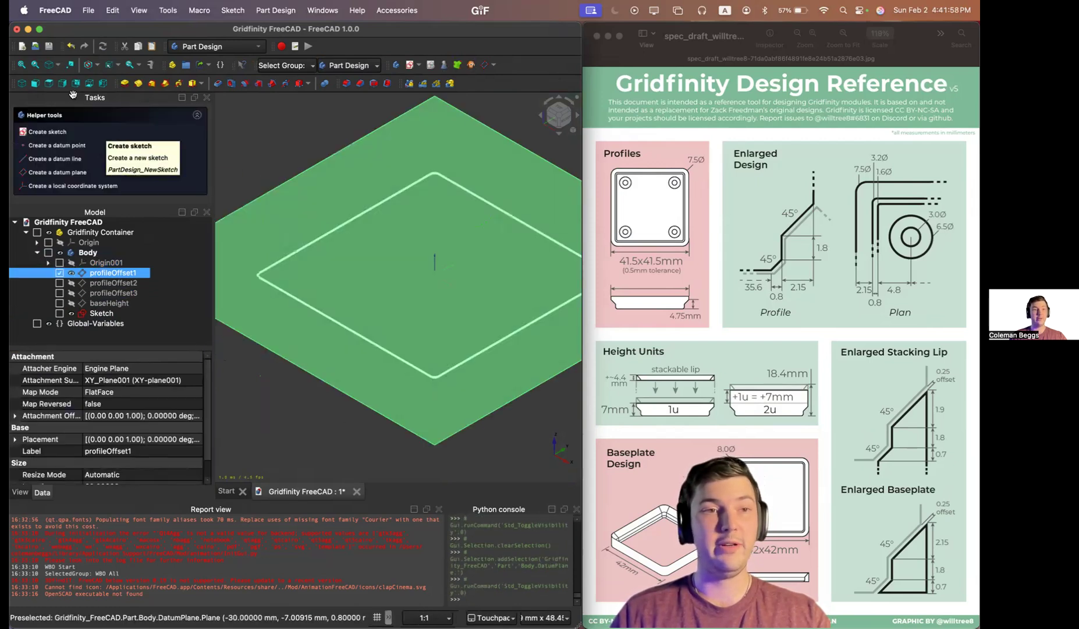
left_click(43, 133)
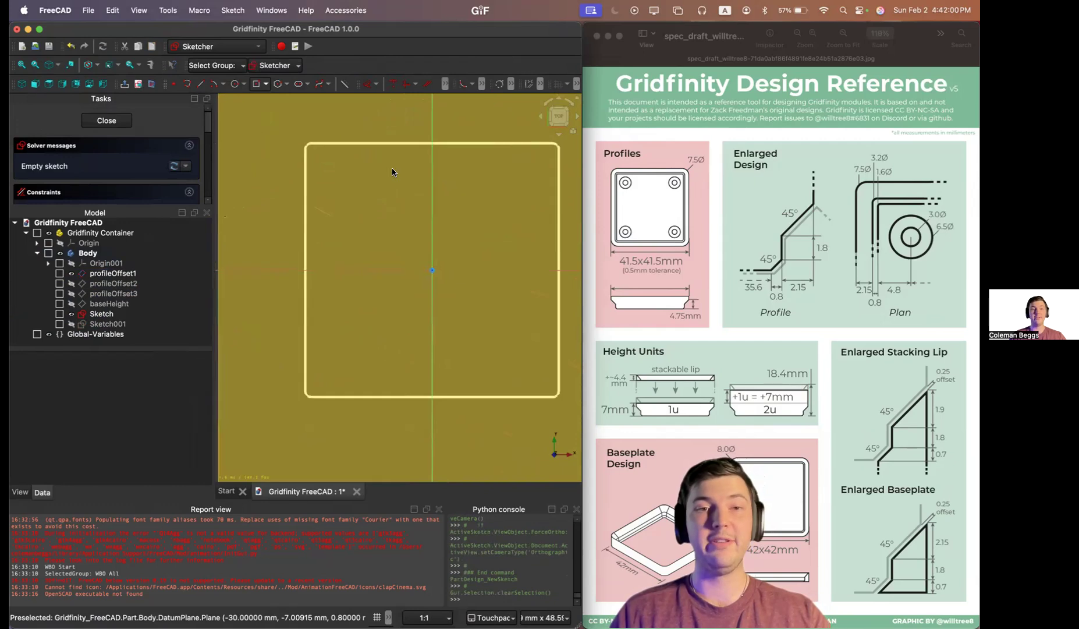
left_click(256, 83)
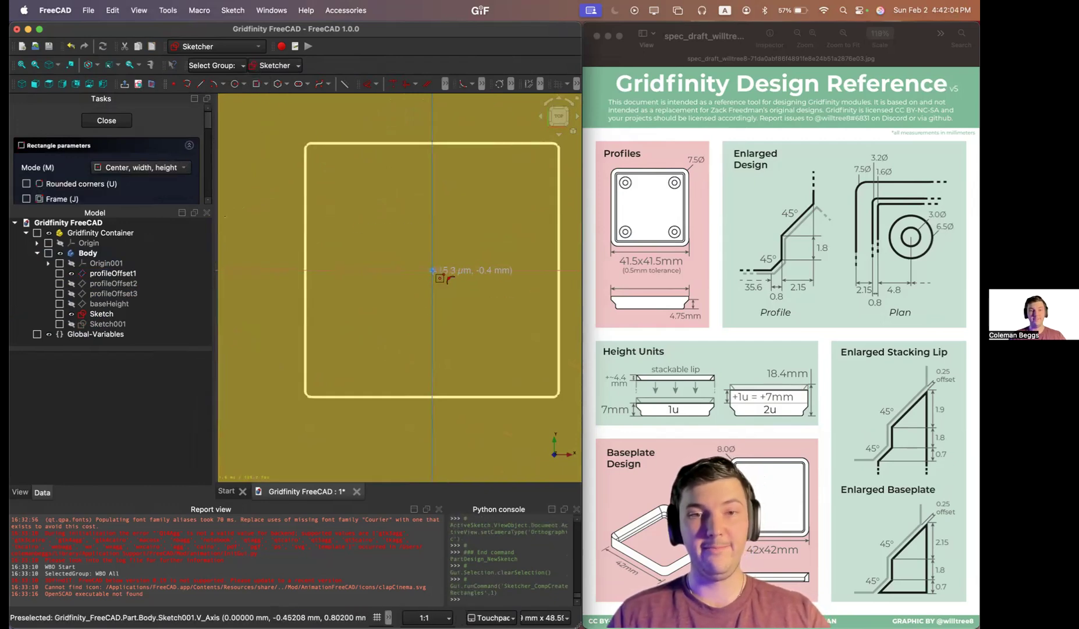
left_click(432, 270)
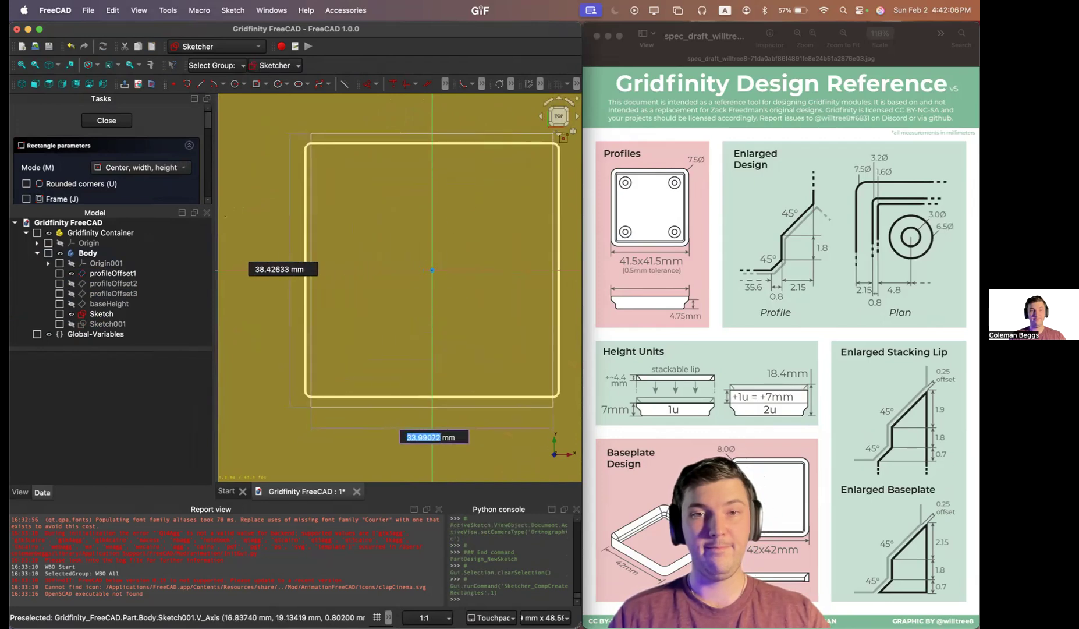
left_click(573, 130)
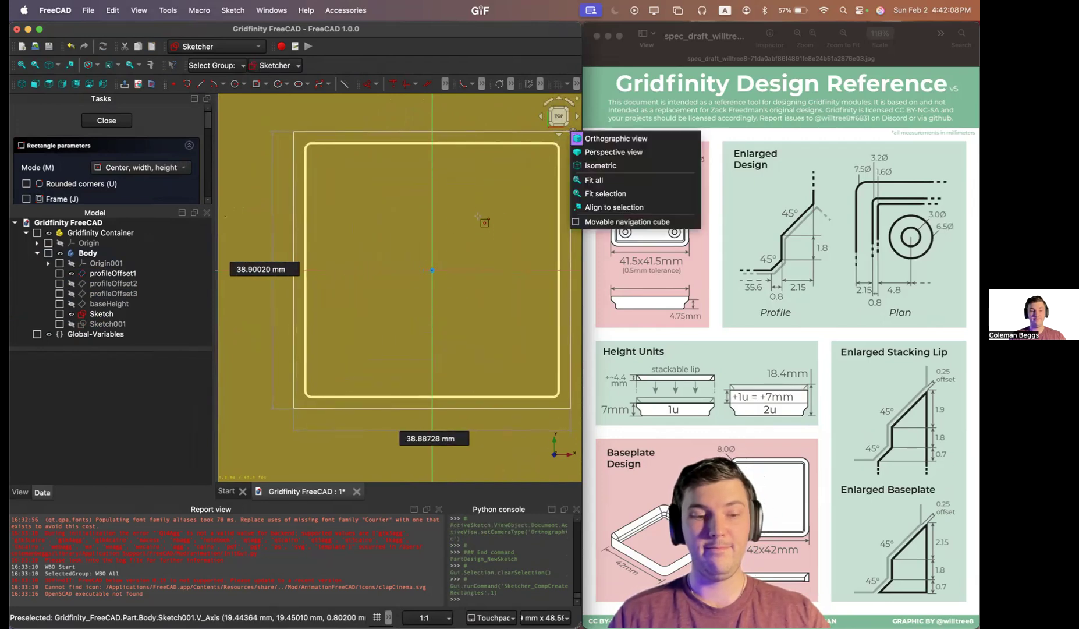
key("Escape")
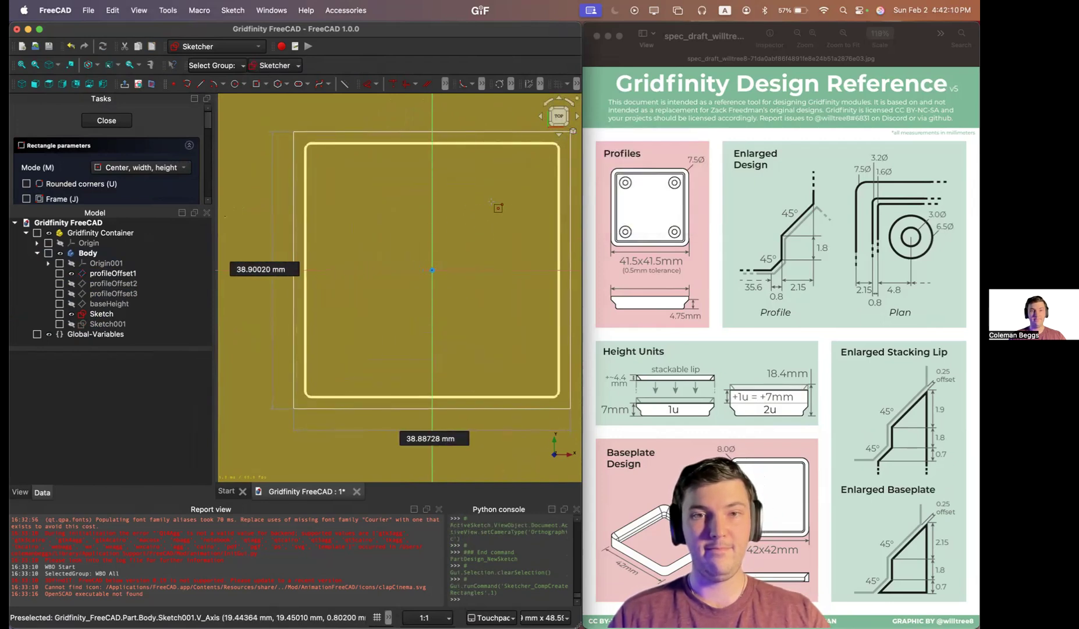
key("Escape")
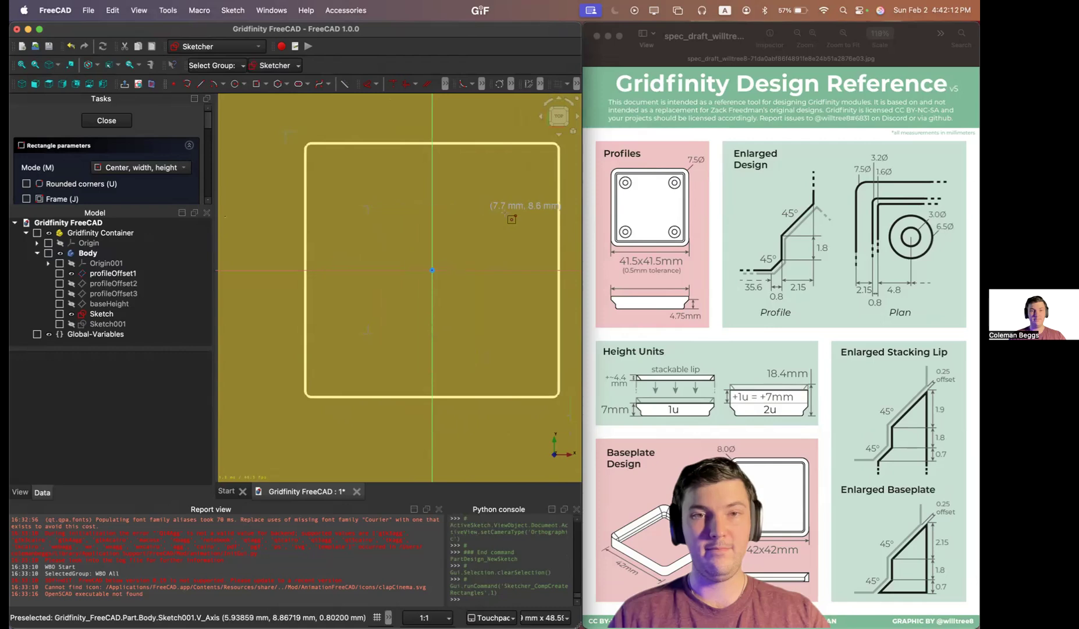
Step: Draw a rectangle centered on the sketch origin, about 41 mm wide and 39 mm high, around the base profile
scroll(491, 238, "right", 5)
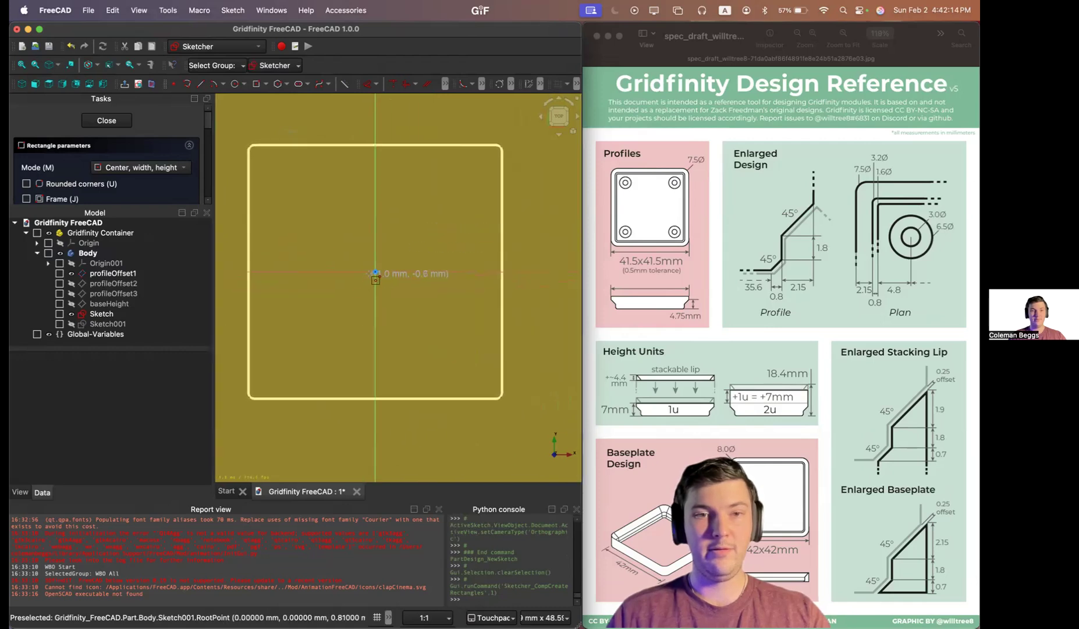
left_click(375, 271)
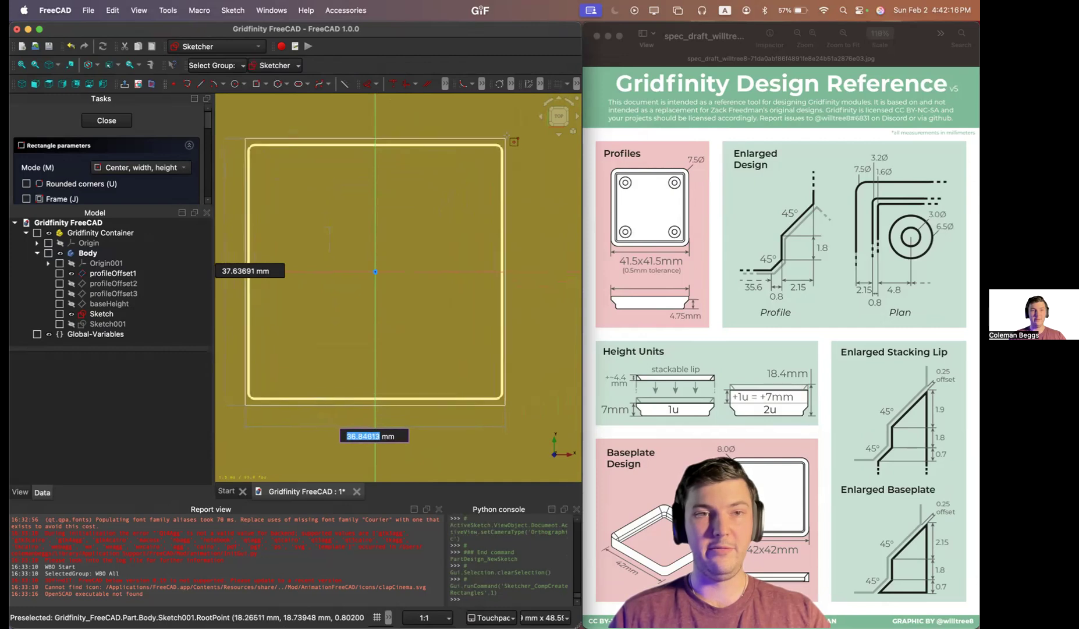
left_click(521, 132)
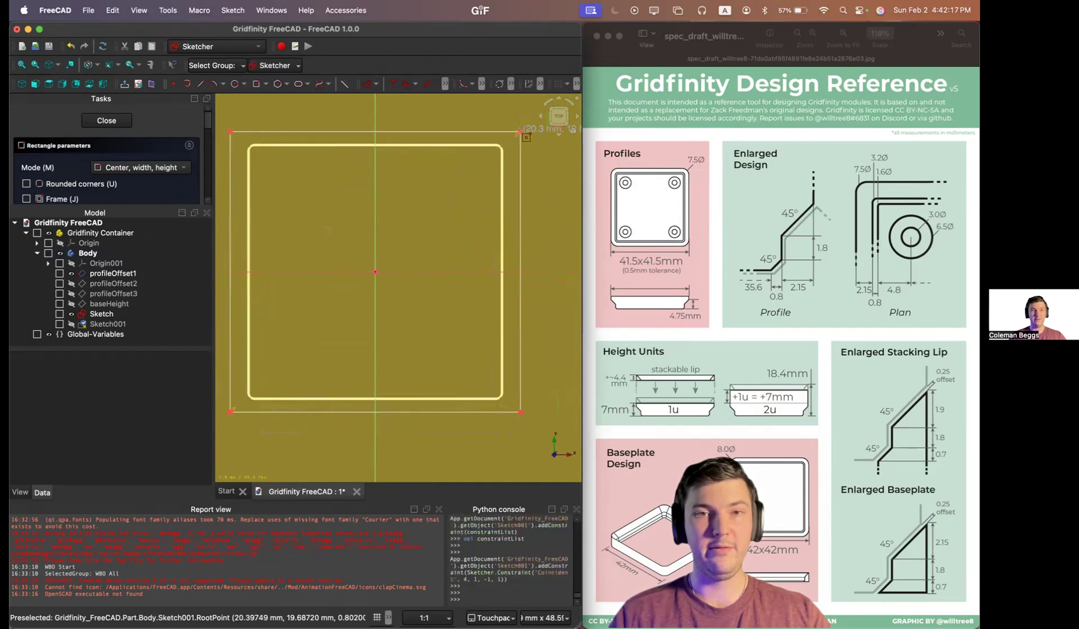
Step: Add a horizontal width dimension to the rectangle's top edge and begin its expression with <<Global-Variables>>.Base_pitch - 0.5mm
right_click(444, 181)
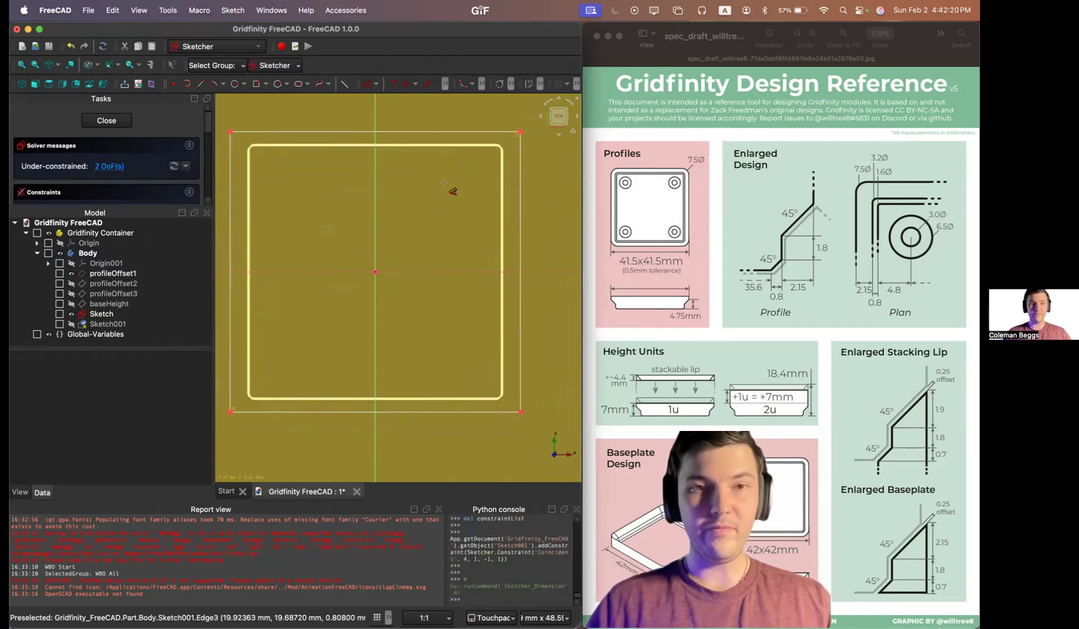
key("d")
left_click(449, 132)
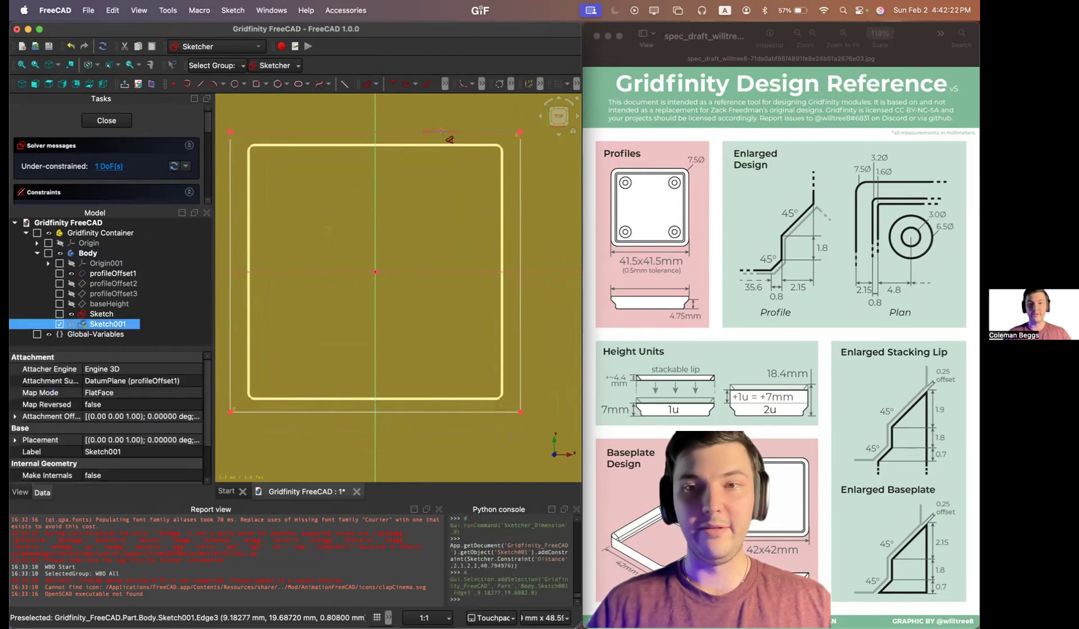
left_click(409, 117)
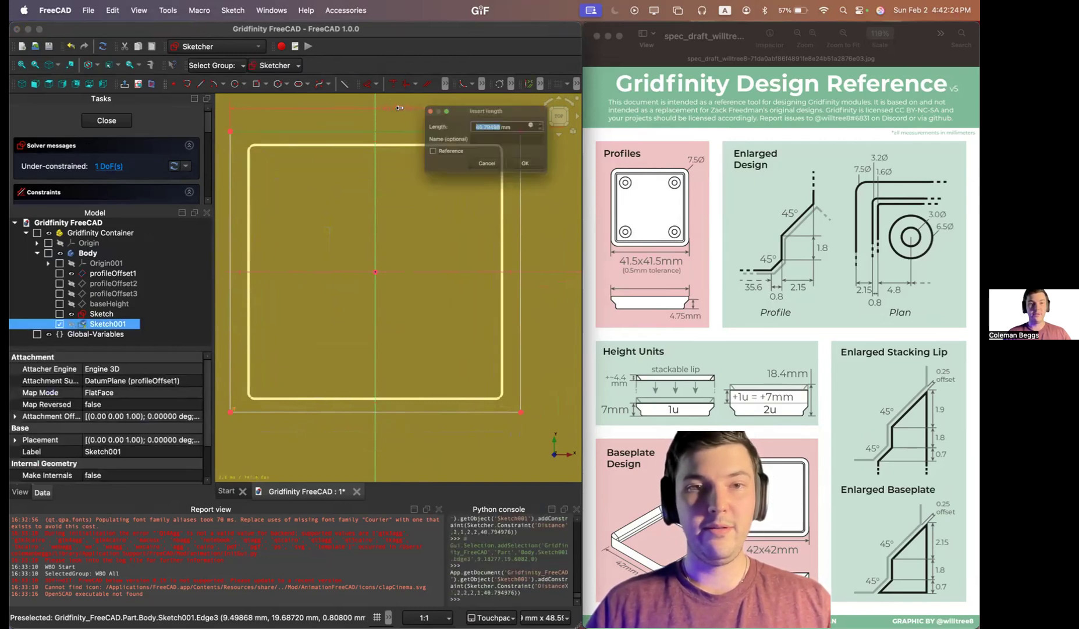
left_click(550, 121)
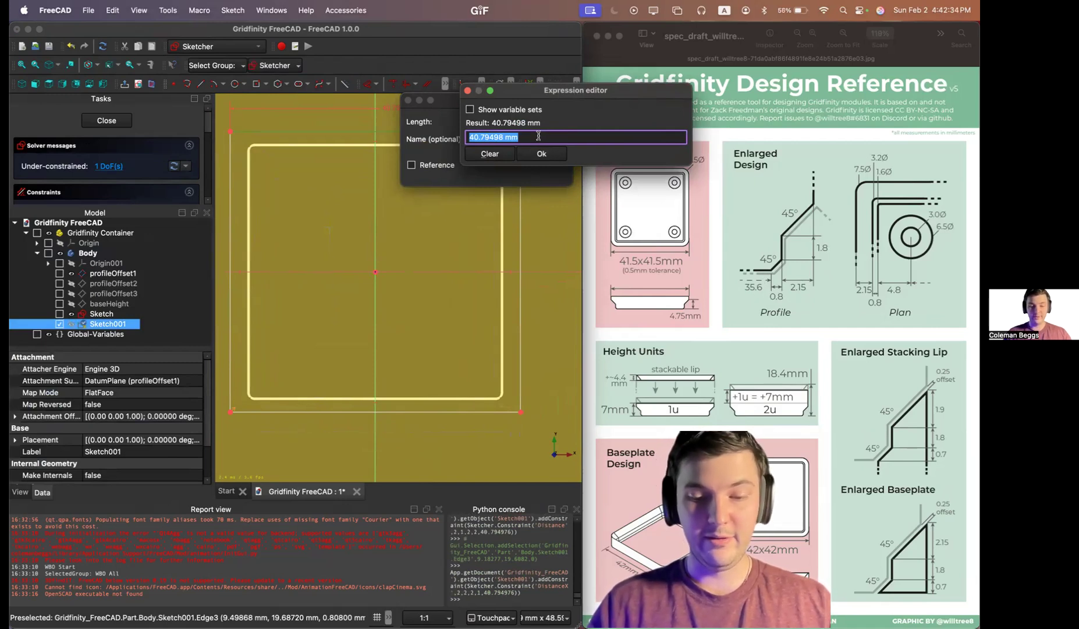
type("glo")
key("Down")
key("Return")
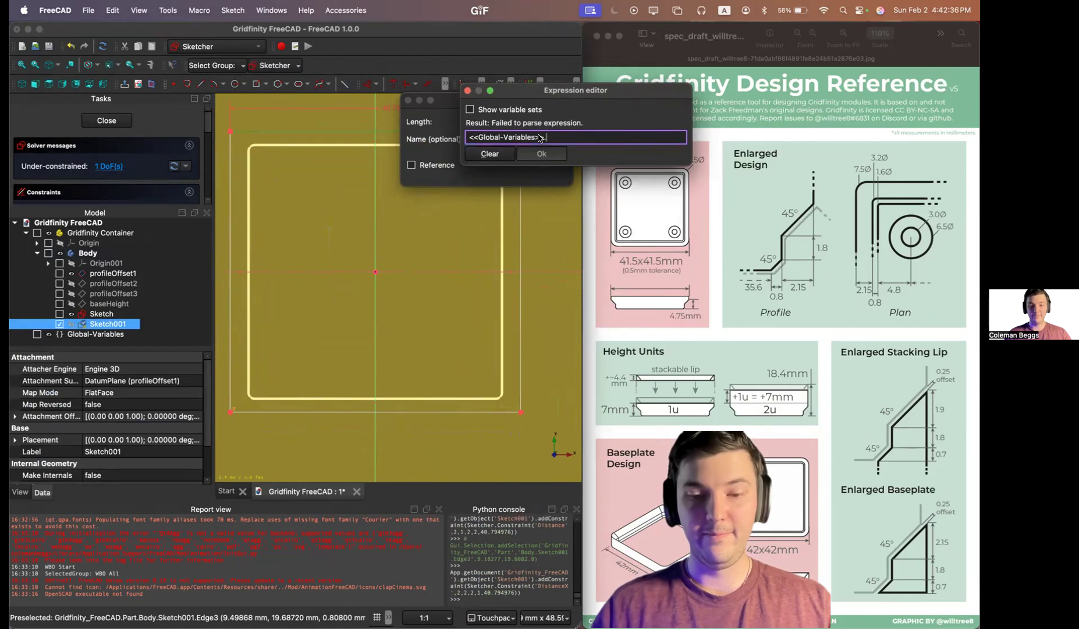
type(".p")
key("Down")
key("Down")
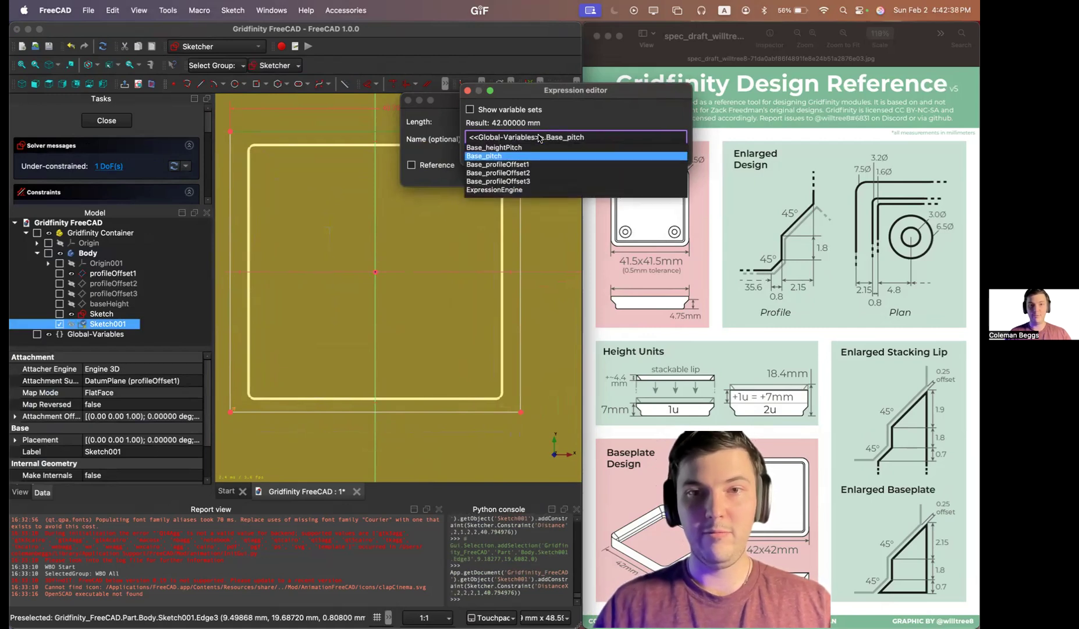
key("Return")
type("- 0.5")
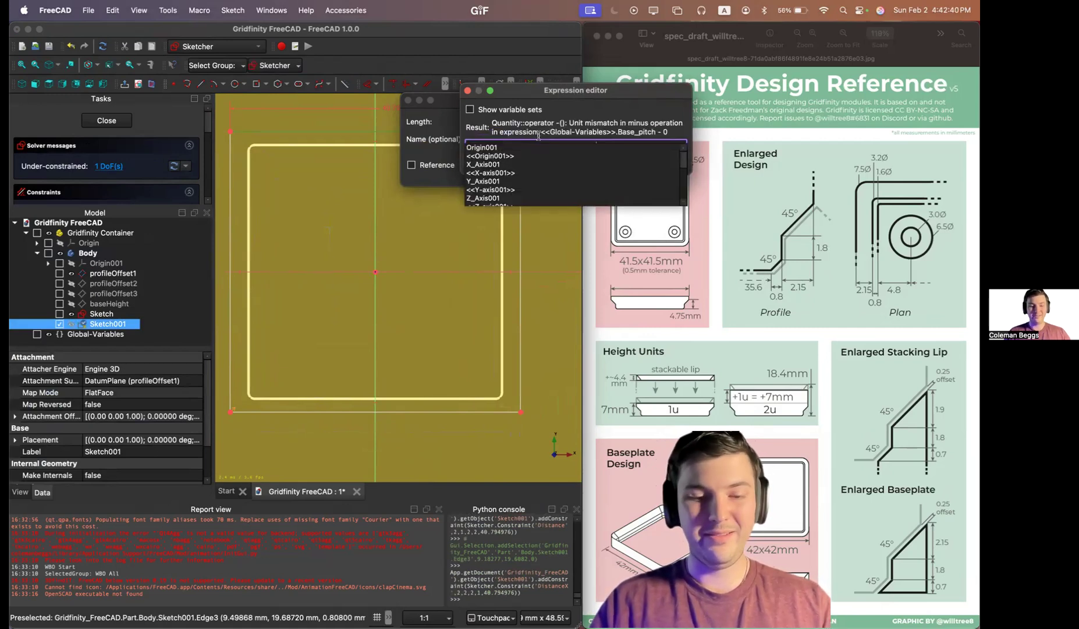
type("mm")
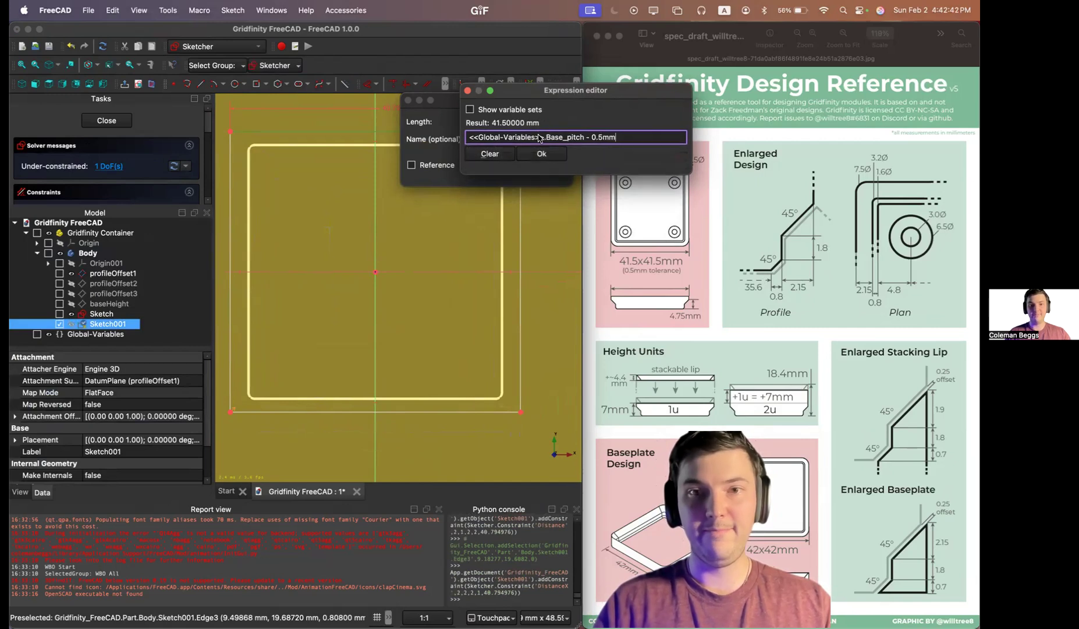
Step: Extend the width expression with - 2*(<<Global-Variables>>.Base_profileOffset3) and apply it to the dimension
type(" - ")
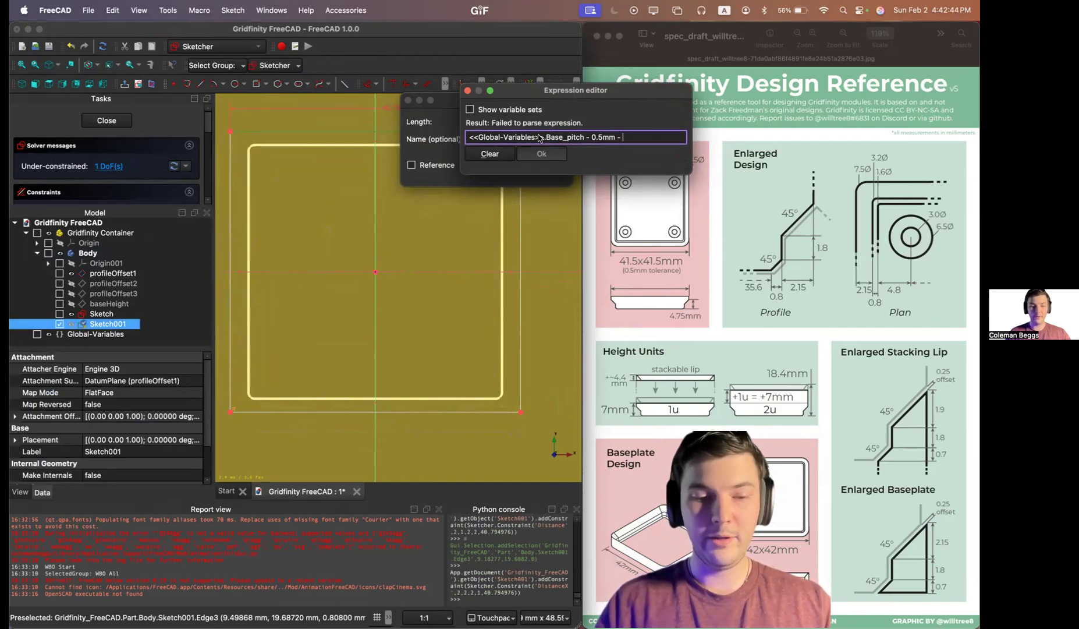
type("2*")
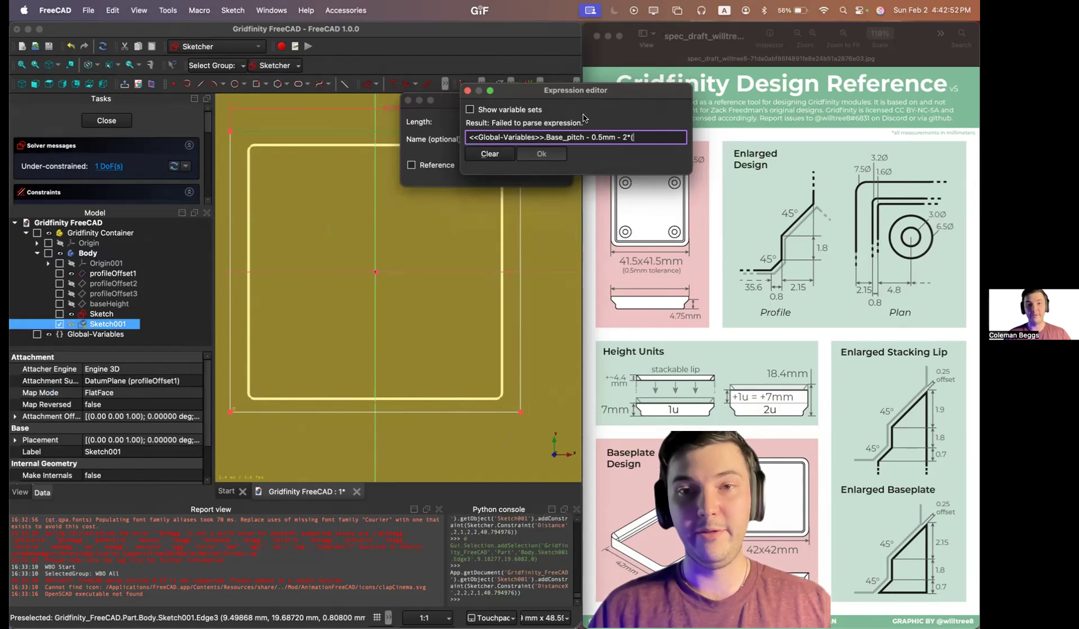
type("(glo")
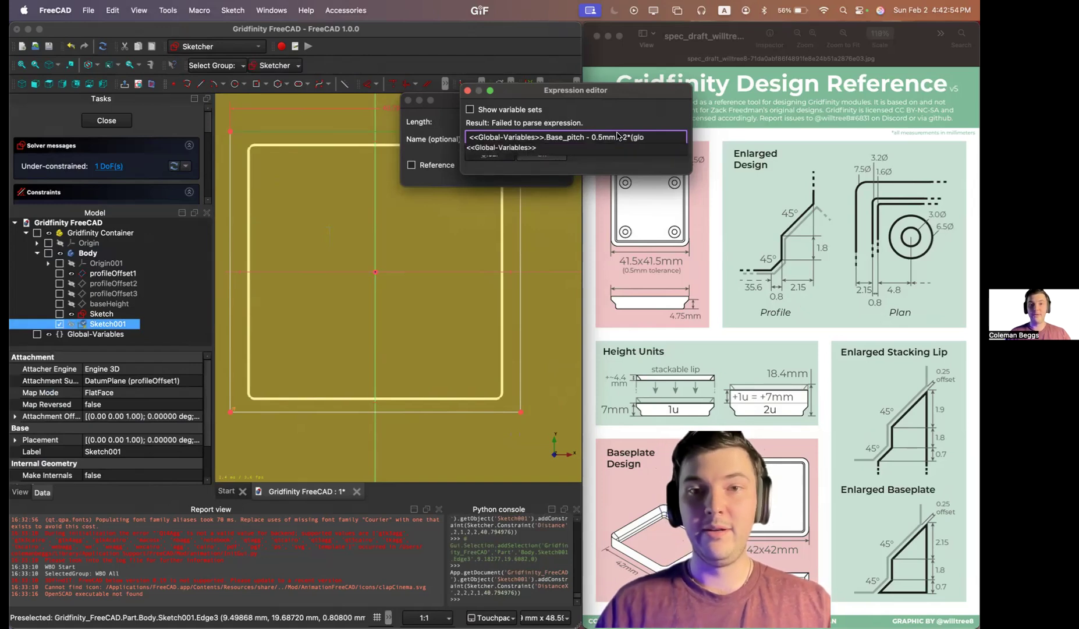
key("Down")
key("Return")
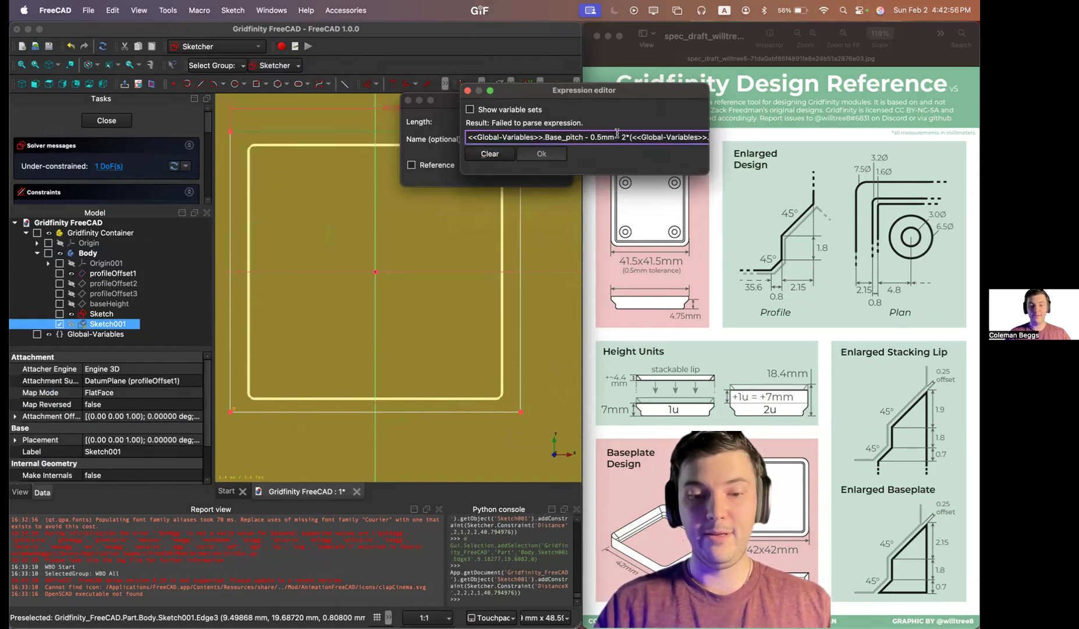
type("pr")
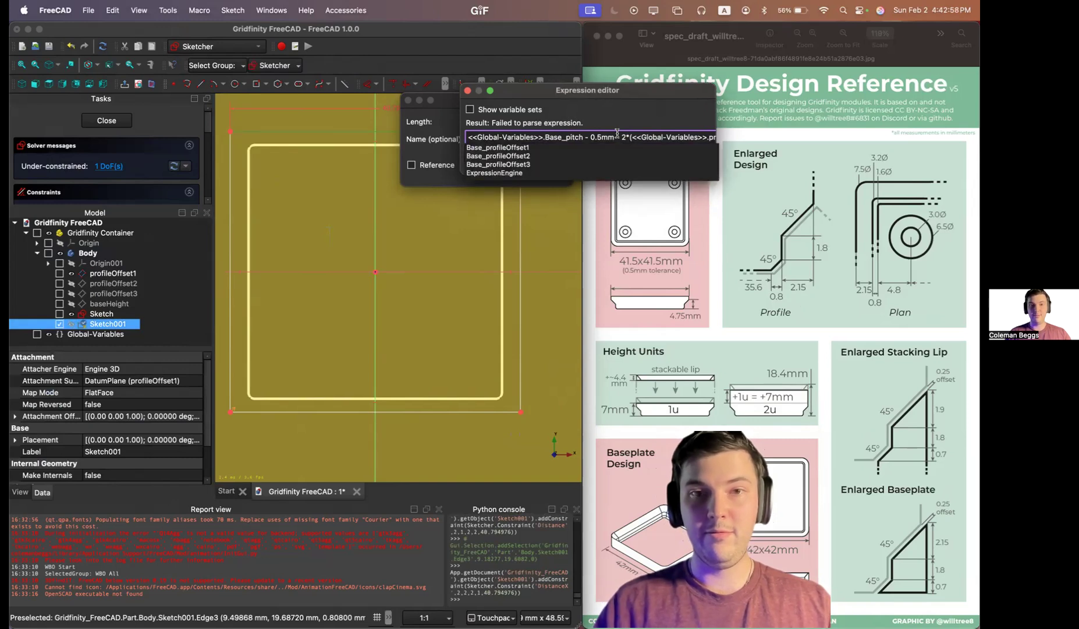
key("Down")
key("Down")
key("Down")
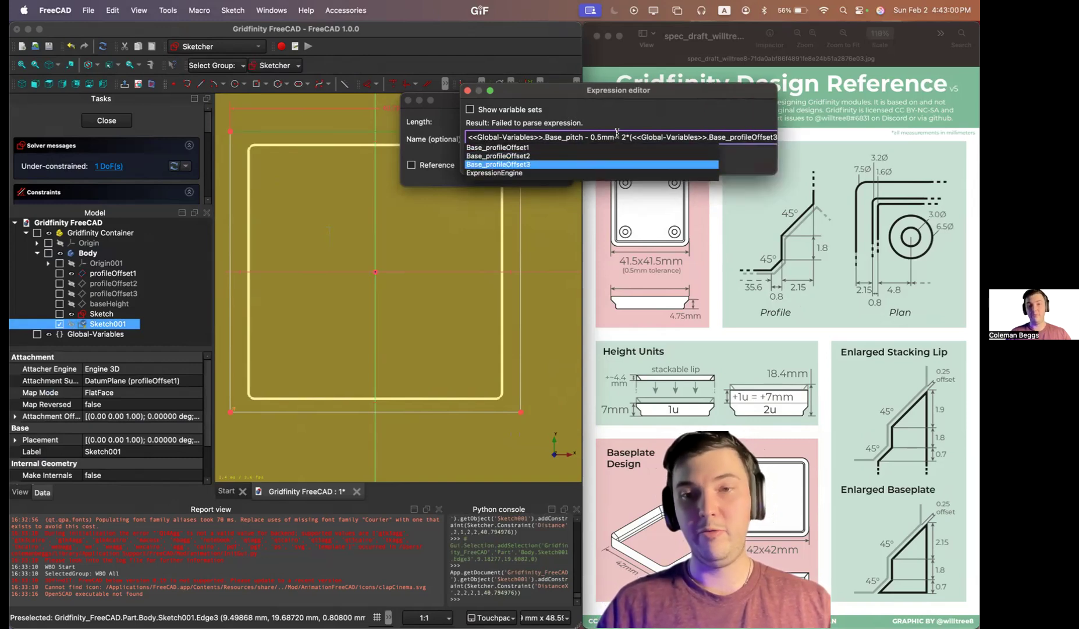
key("Return")
left_click_drag(778, 100, 865, 105)
type(")")
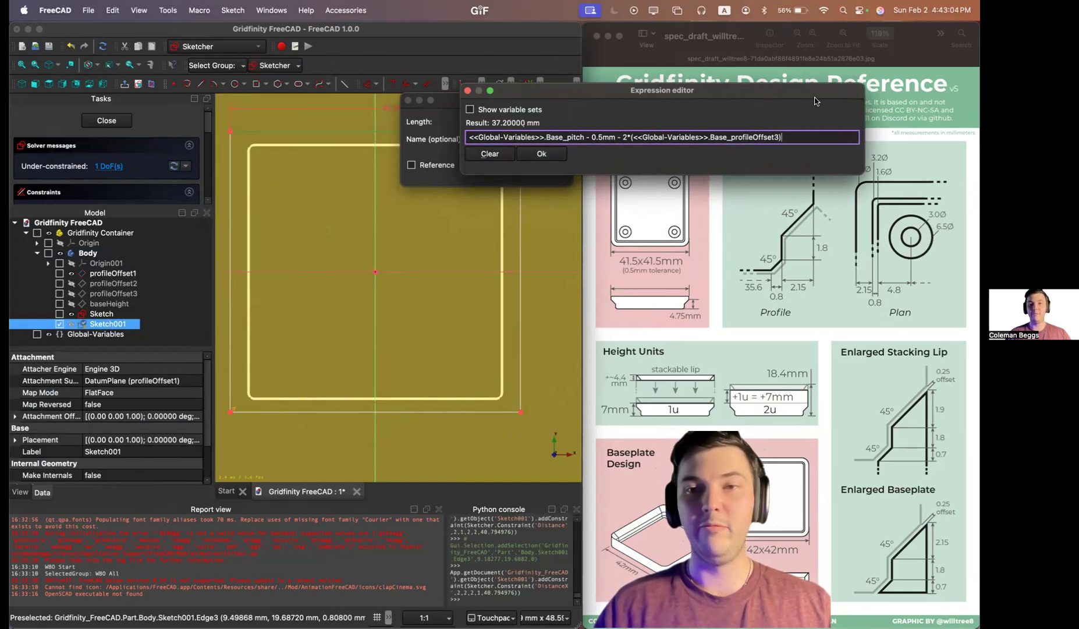
left_click_drag(722, 95, 557, 79)
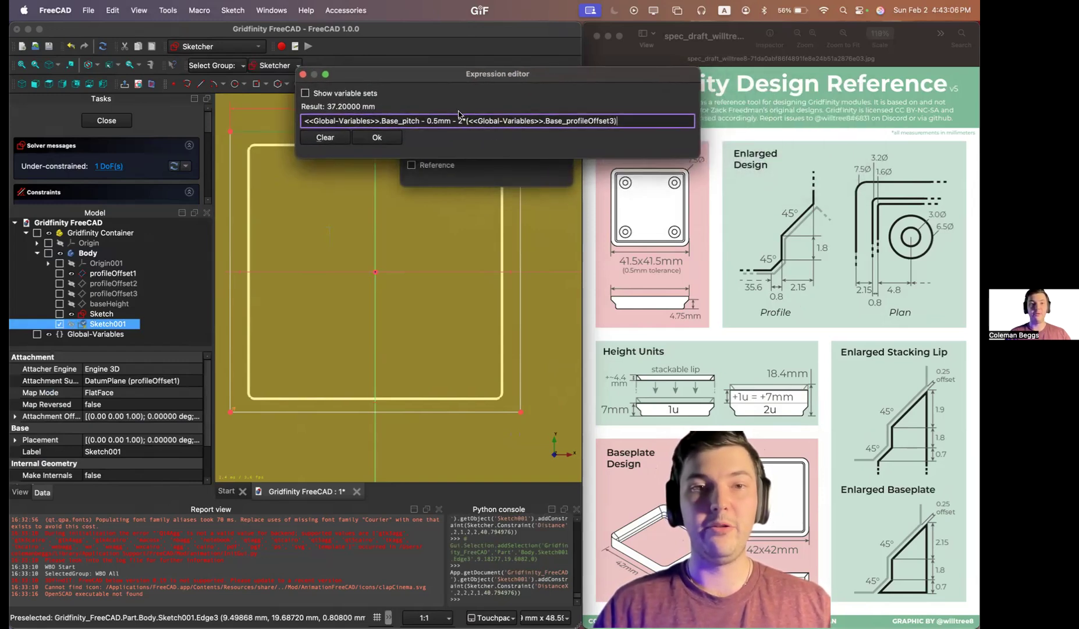
left_click(378, 138)
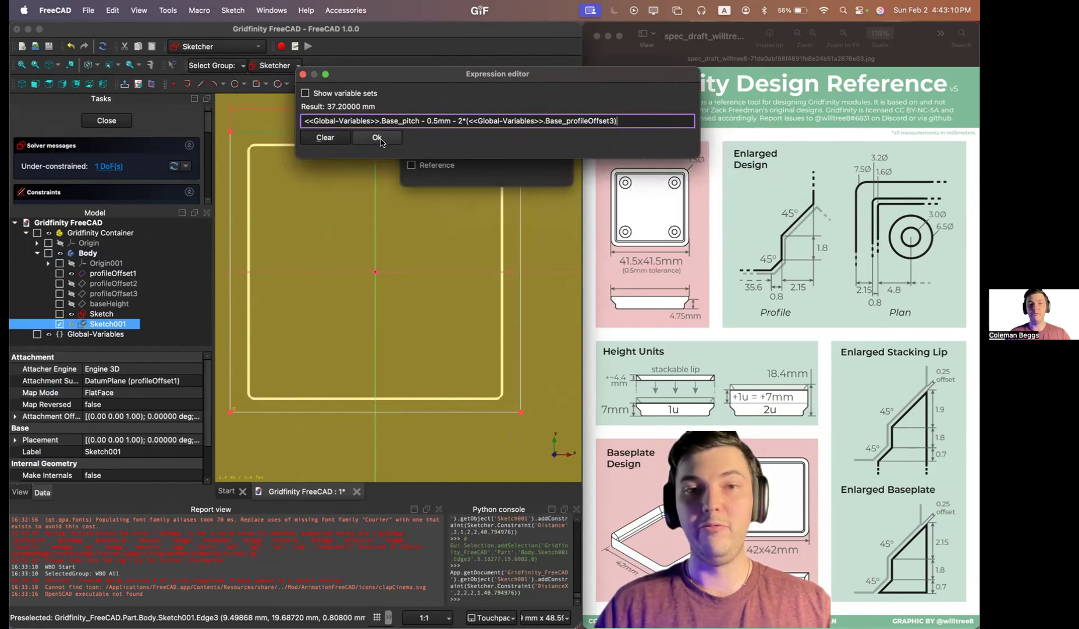
left_click(539, 175)
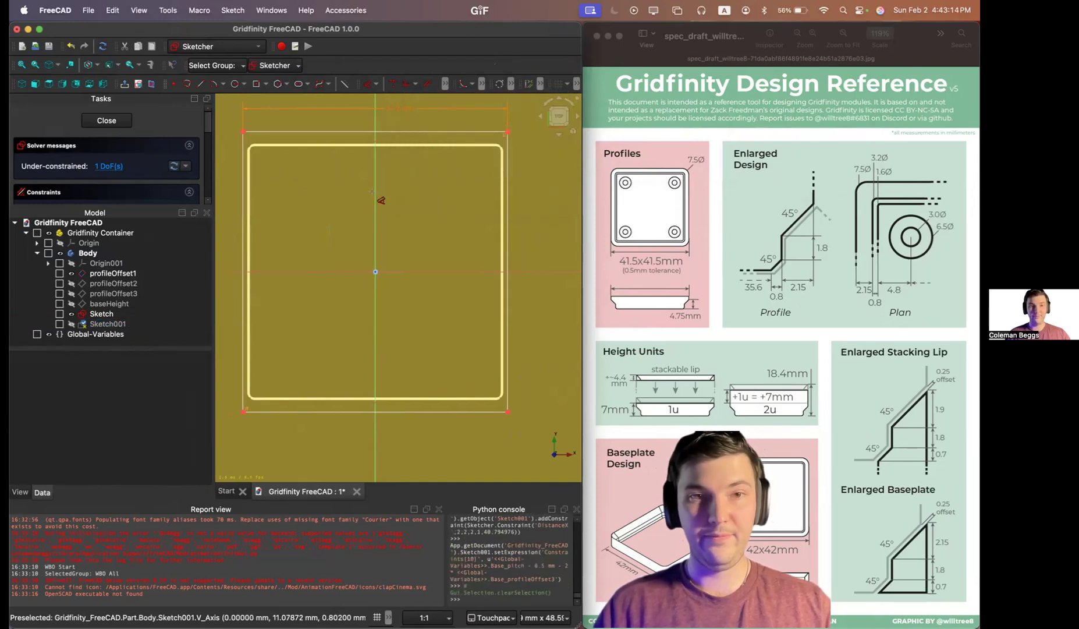
Step: Fillet all four corners of the rectangle at radii of about 2.4 to 4.3 mm, preserving the corner points
key("g")
key("f")
key("f")
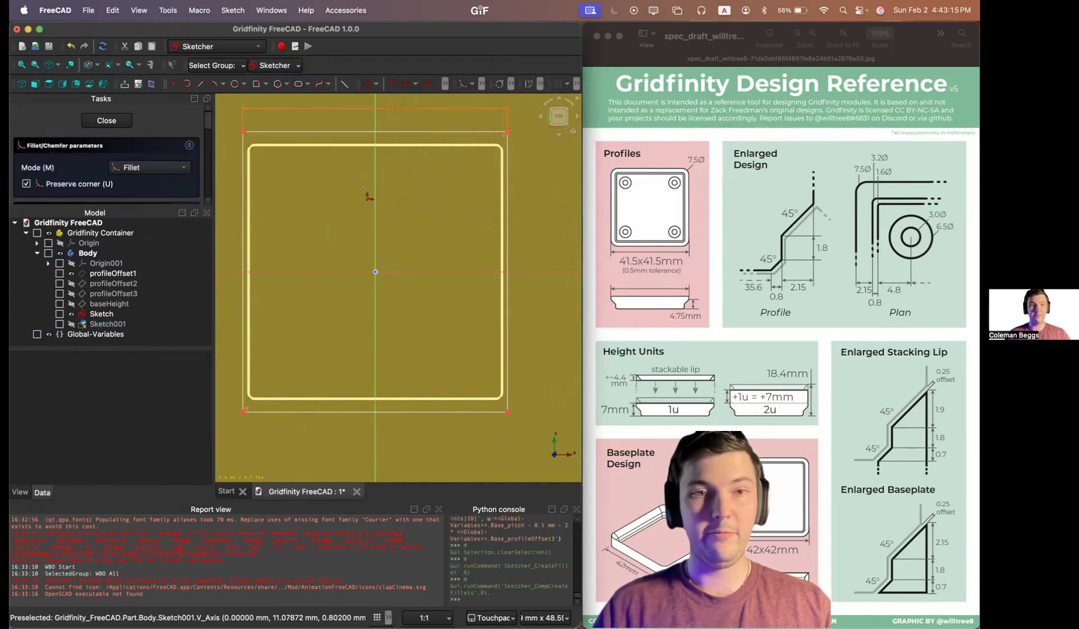
left_click(243, 148)
left_click(262, 131)
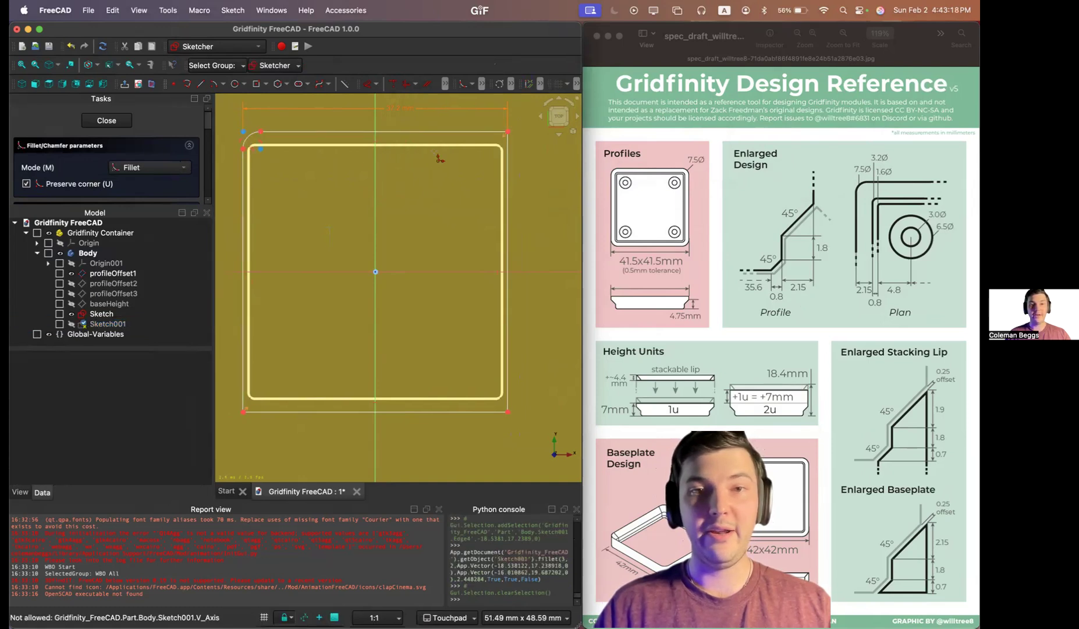
left_click(471, 132)
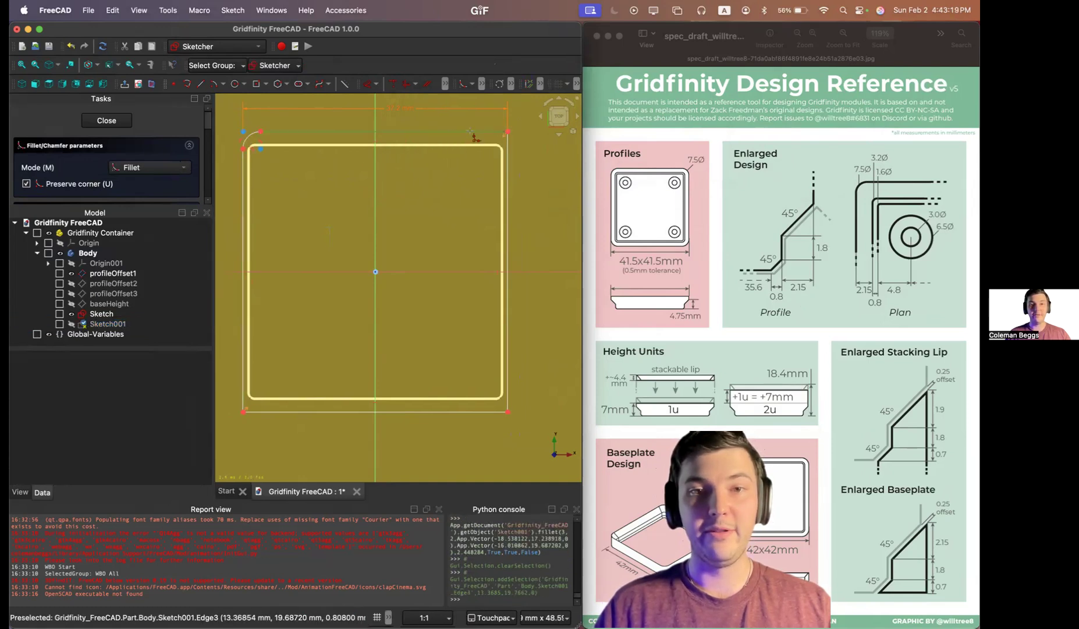
left_click(510, 177)
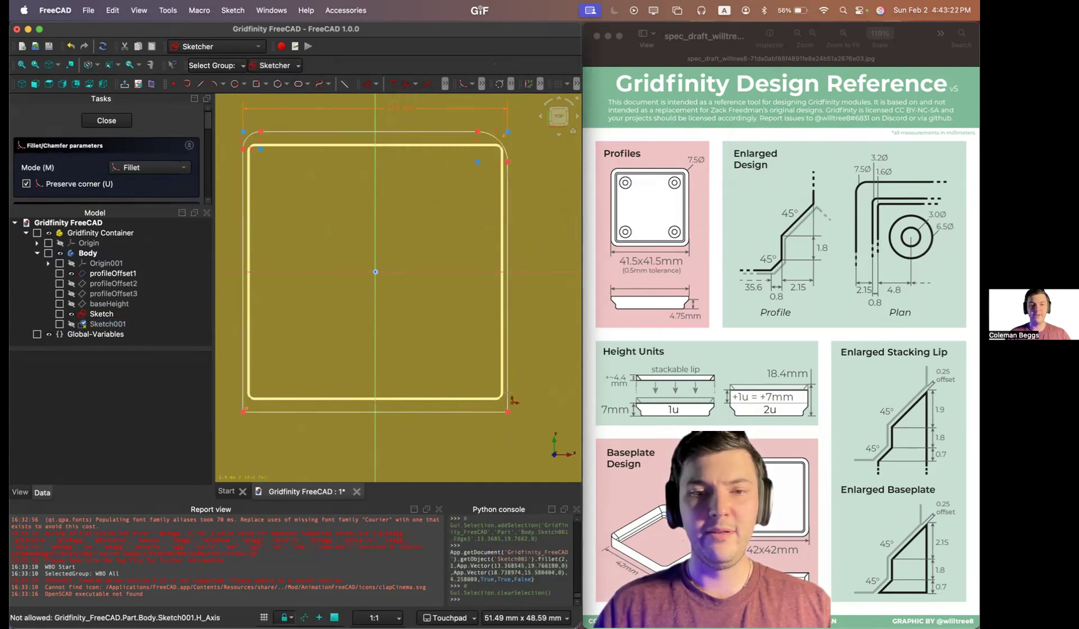
left_click(508, 391)
left_click(481, 410)
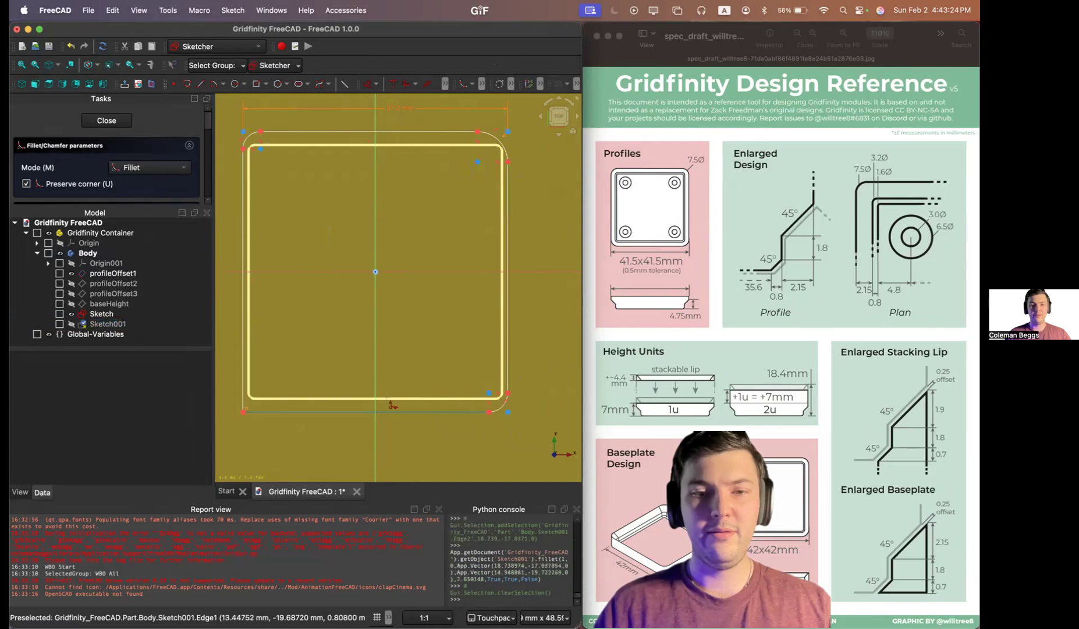
left_click(244, 398)
left_click(245, 398)
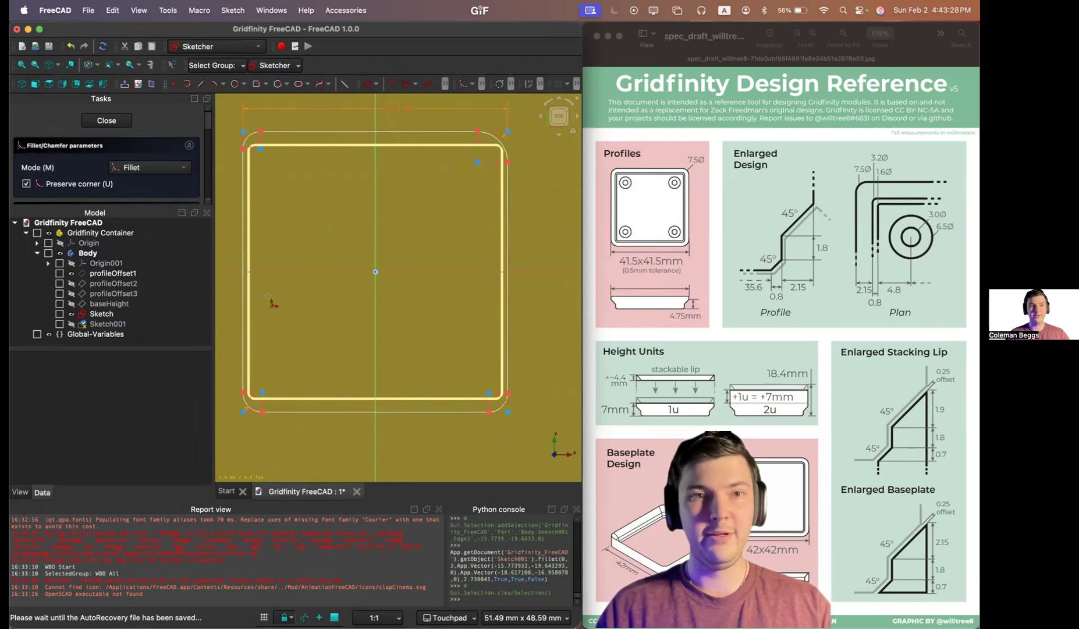
Step: Constrain the profile's top and right edges to equal length
key("e")
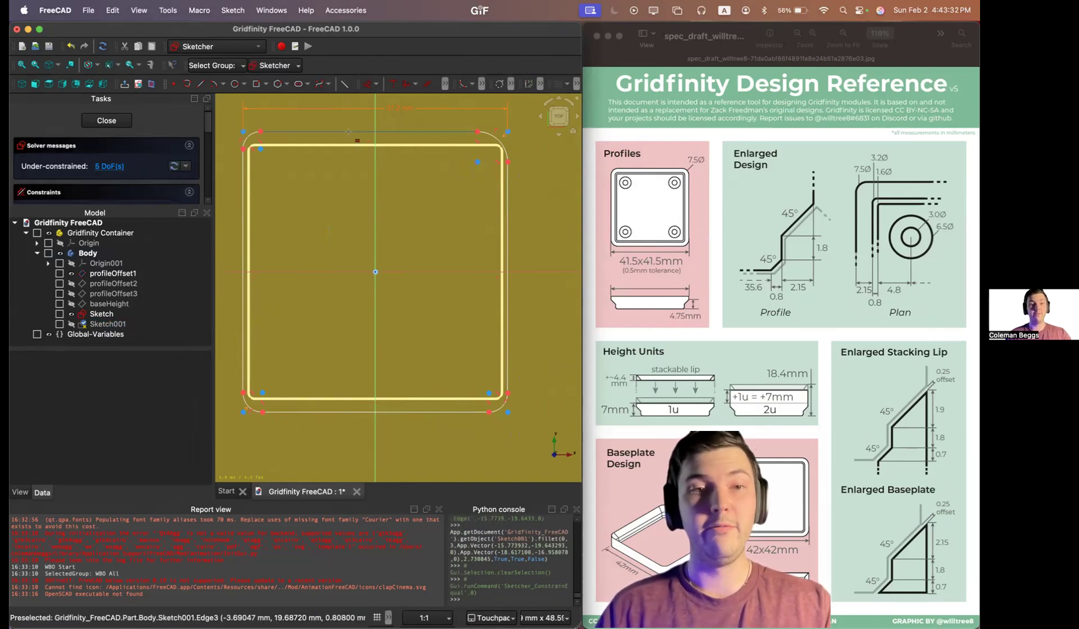
left_click(348, 132)
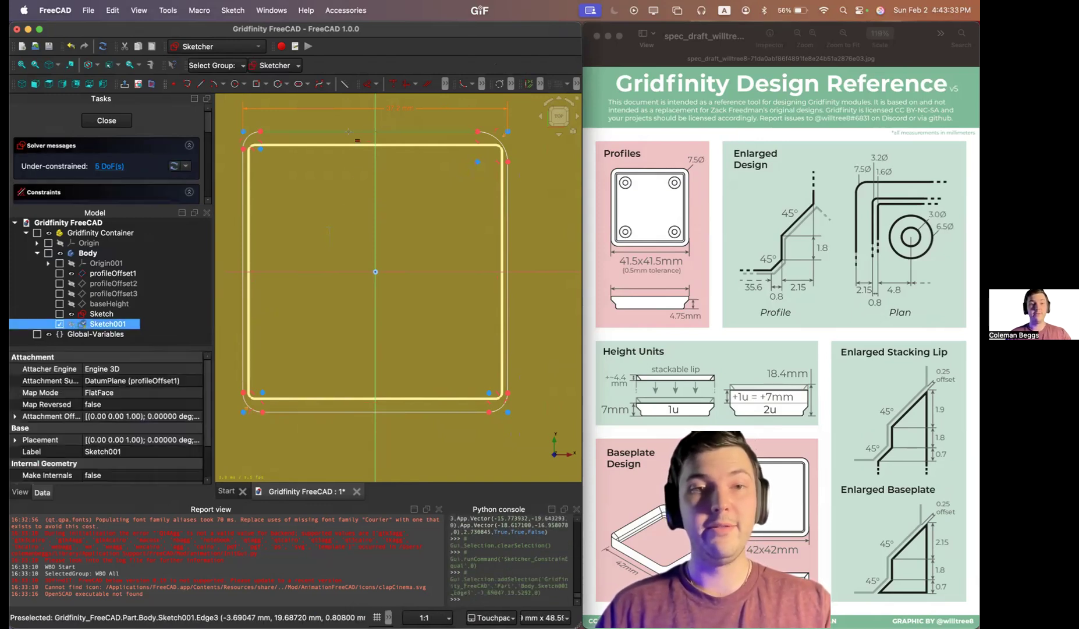
left_click(508, 223)
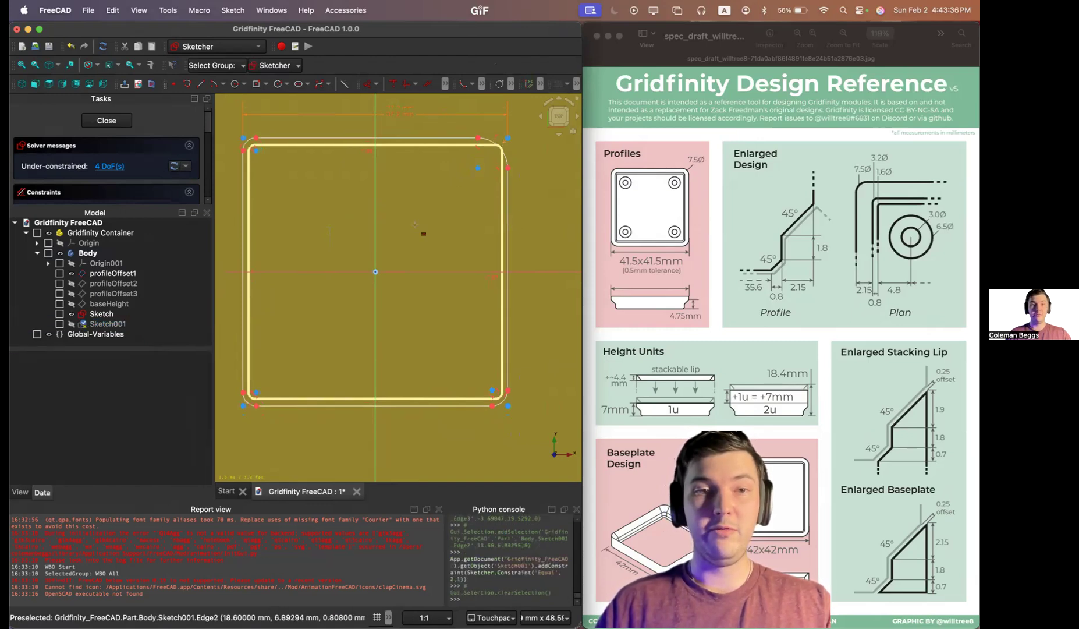
Step: Constrain the four corner fillet arcs of the profile to equal radii
left_click(256, 150)
left_click(490, 143)
left_click(496, 156)
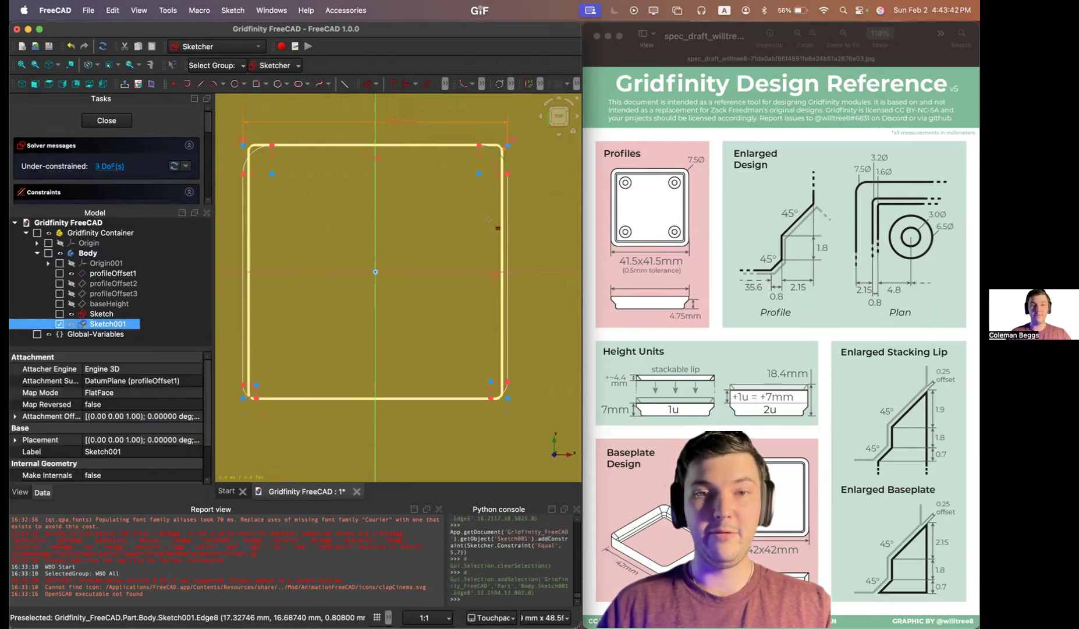
left_click(502, 397)
key("e")
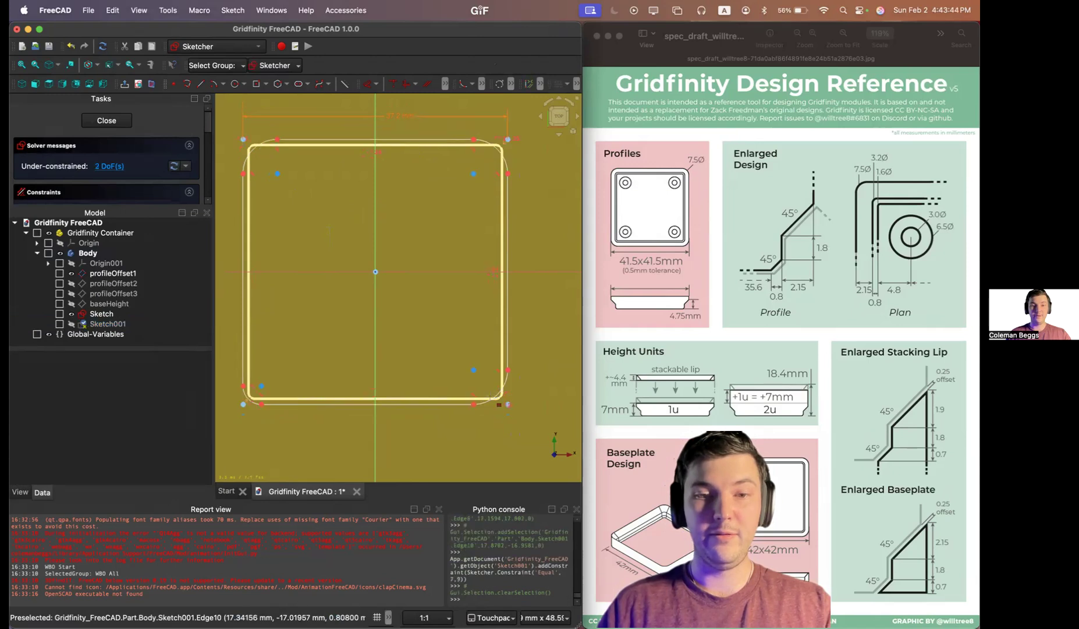
left_click(499, 397)
left_click(260, 399)
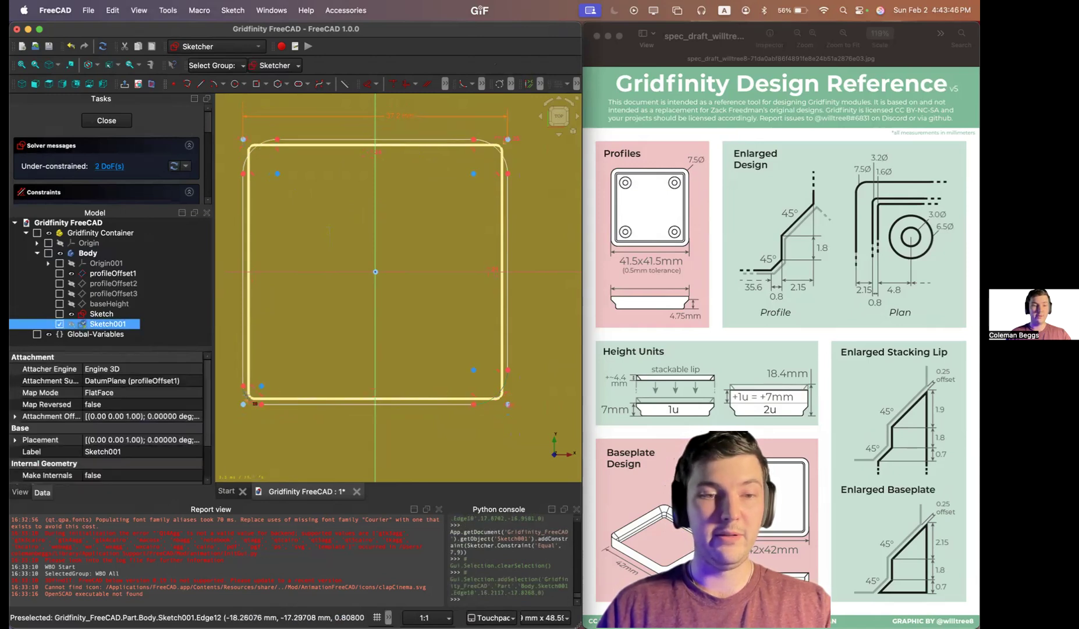
key("e")
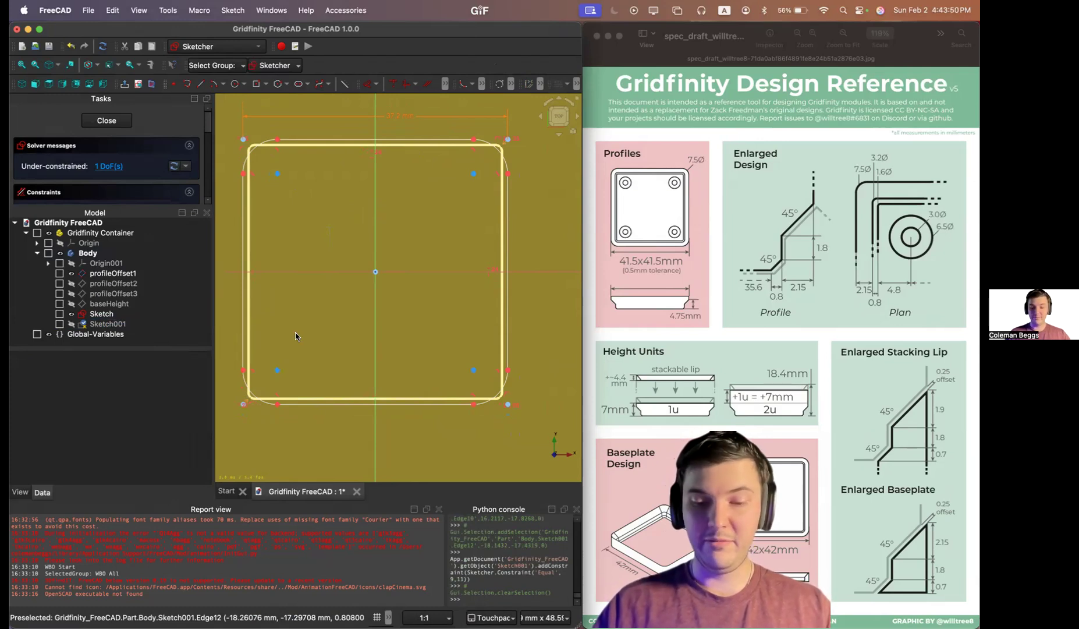
key("k")
key("o")
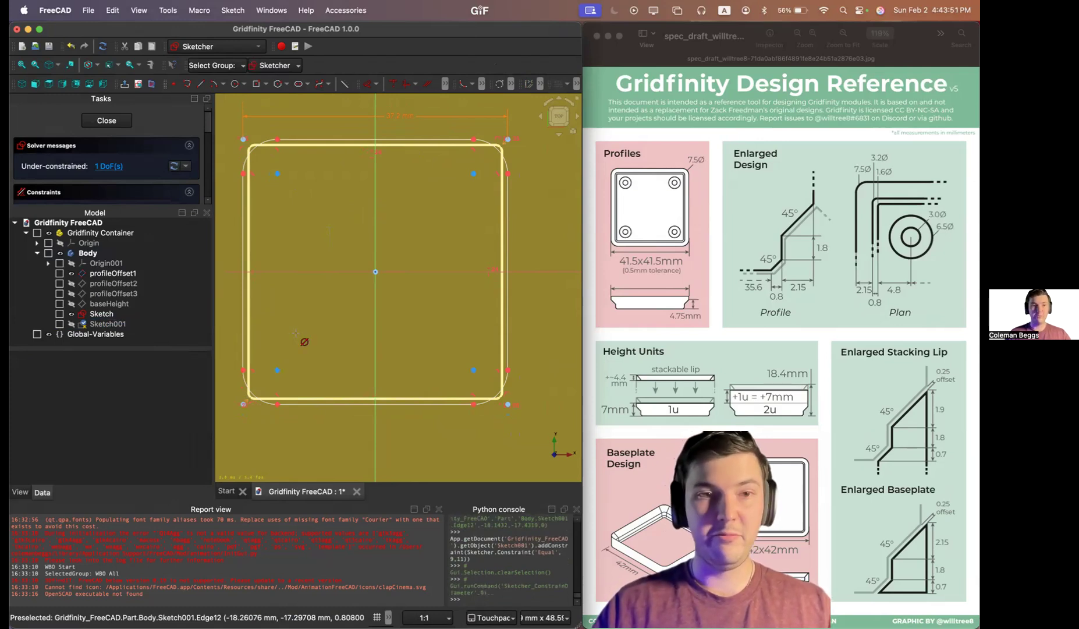
left_click(259, 143)
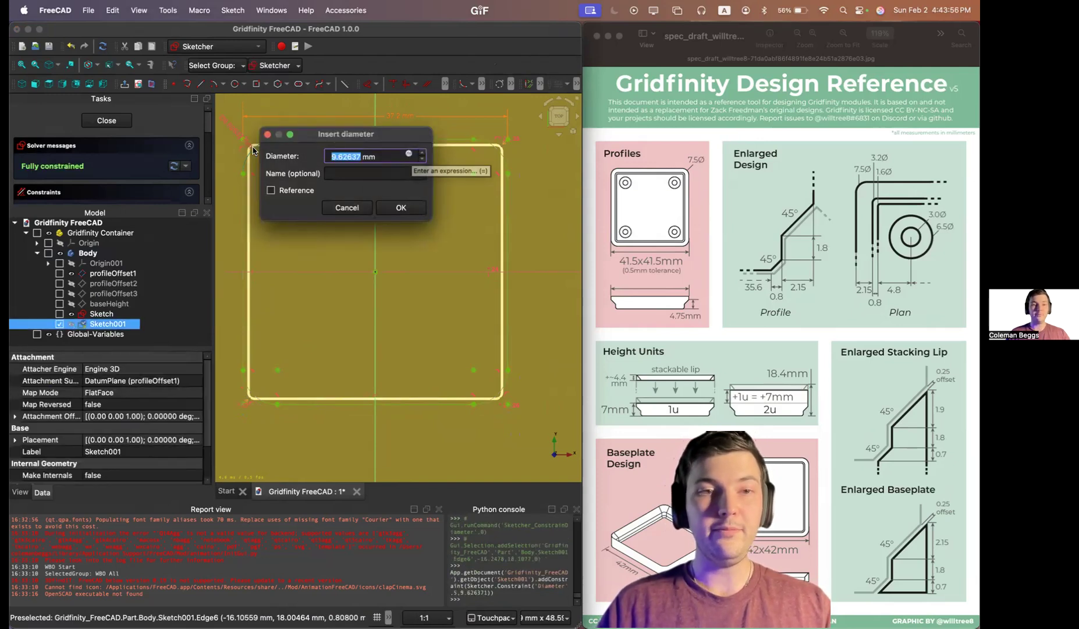
left_click(268, 136)
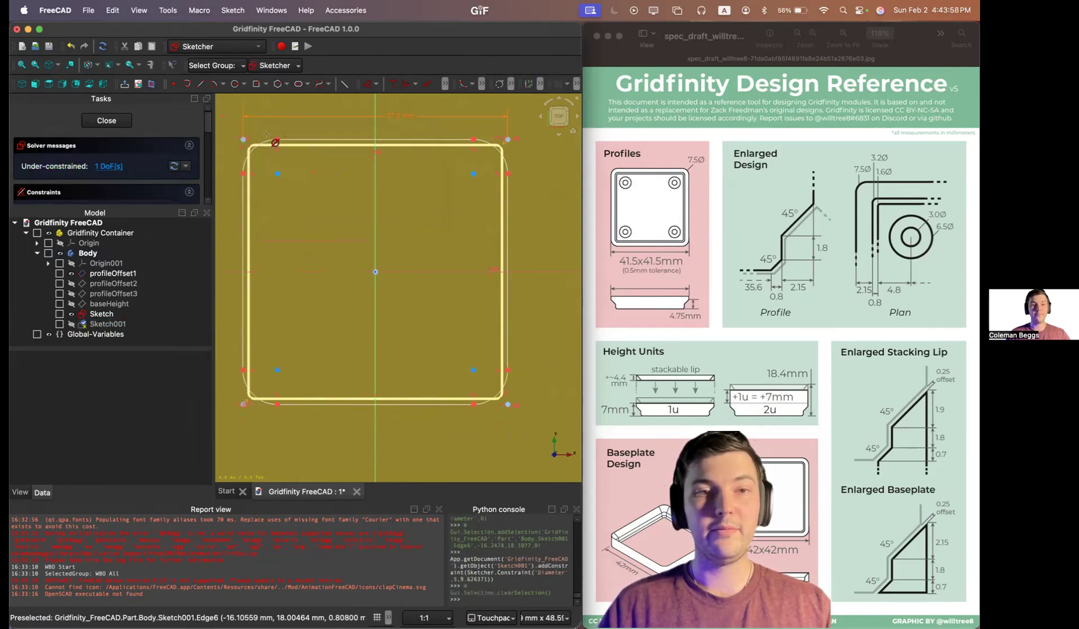
left_click(99, 336)
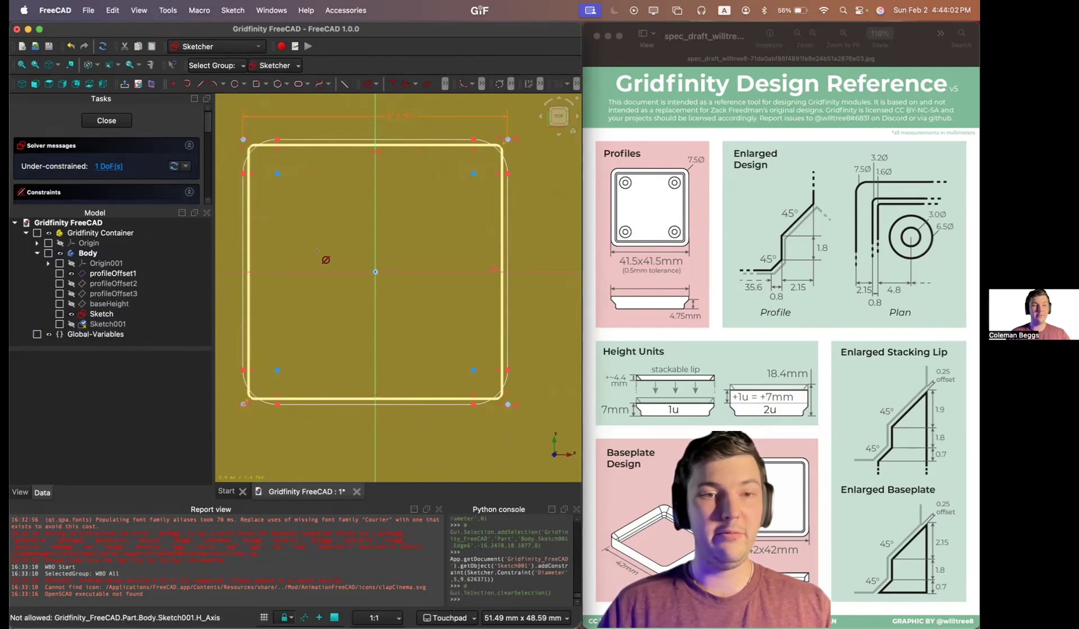
Step: Add a length property named filletDiameter2 to the Base group of Global-Variables
left_click(93, 334)
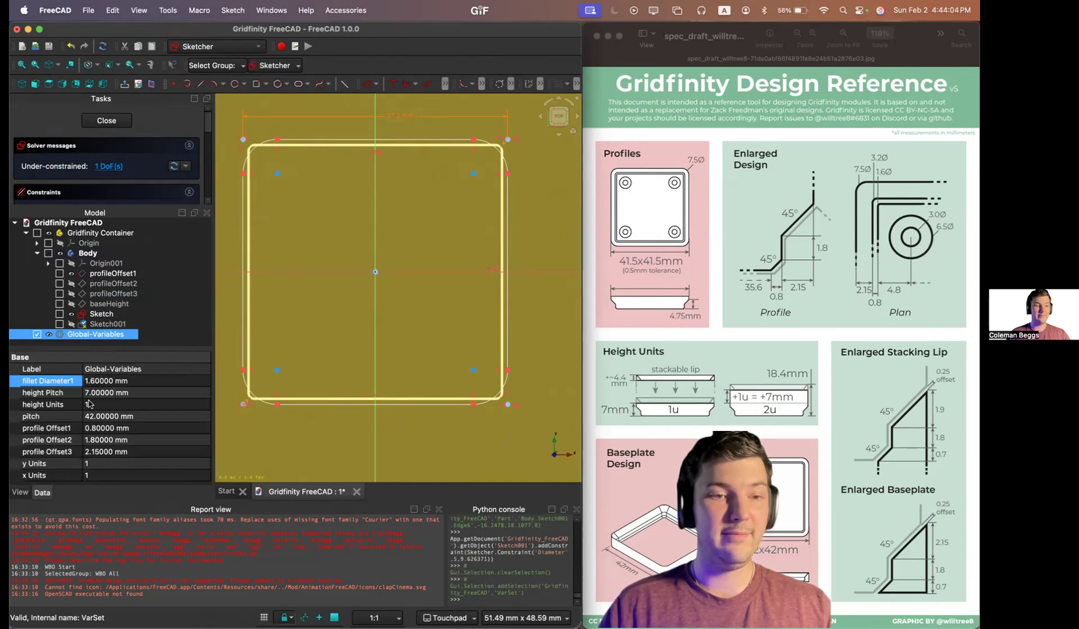
right_click(88, 410)
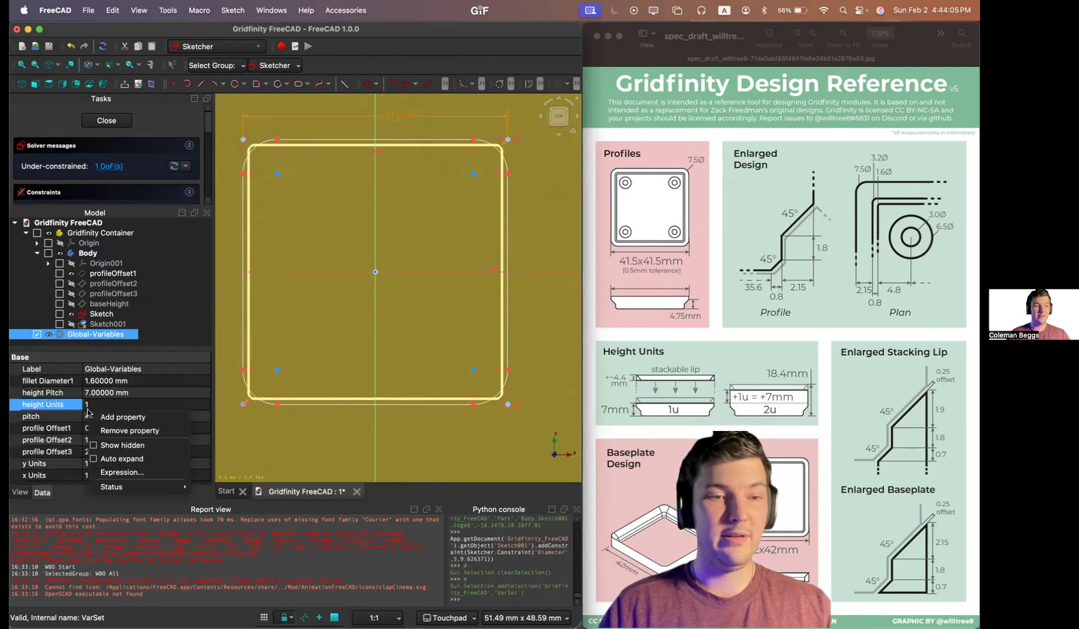
left_click(119, 417)
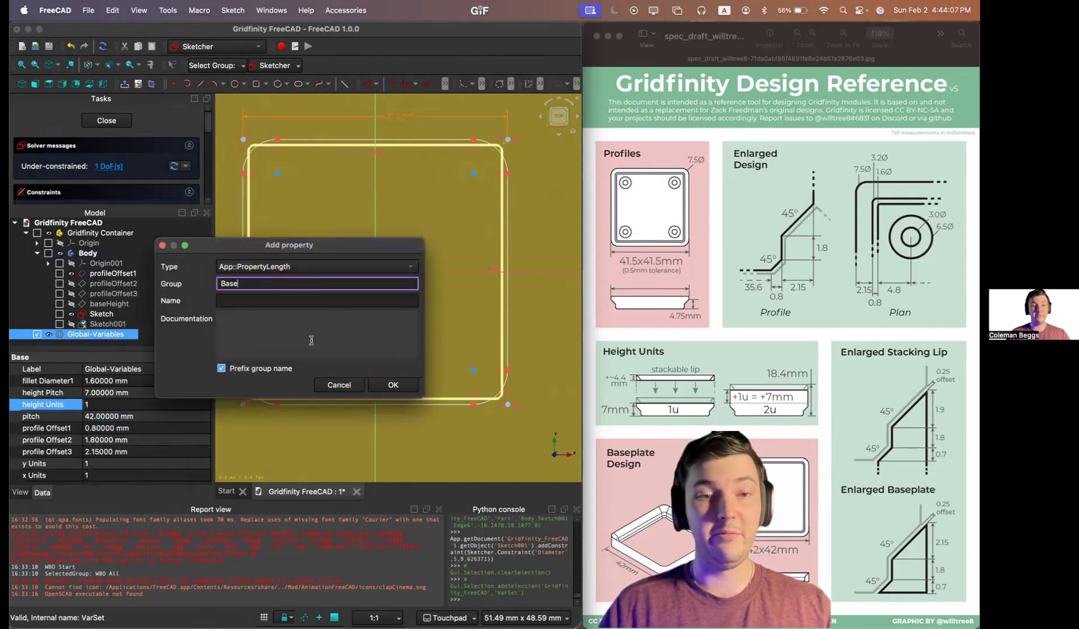
left_click(258, 300)
type("fillet ")
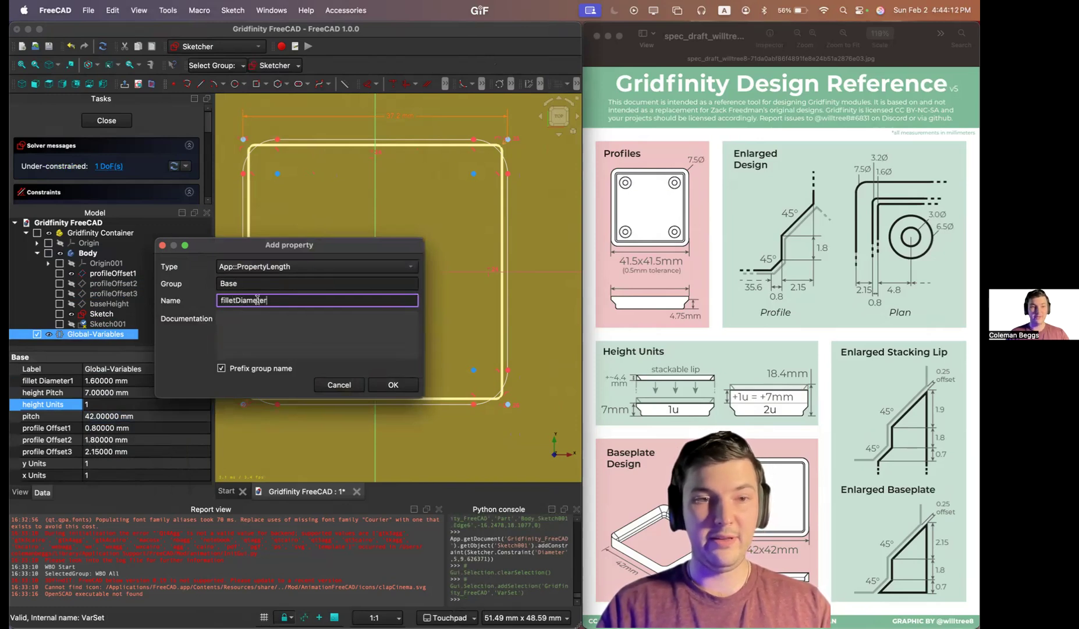
type("Diameter2")
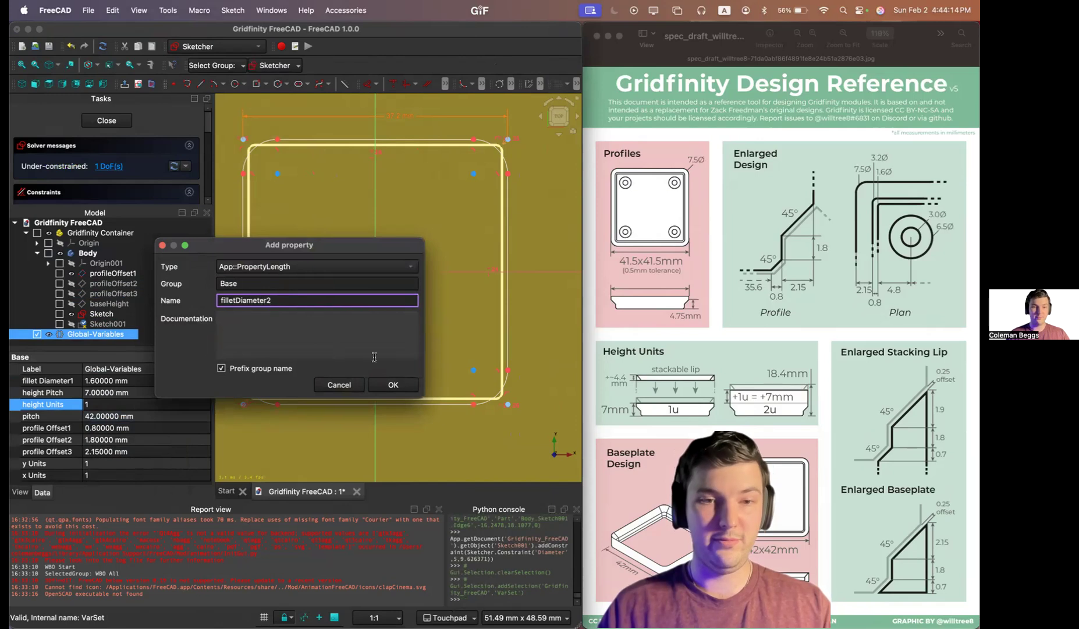
left_click(393, 384)
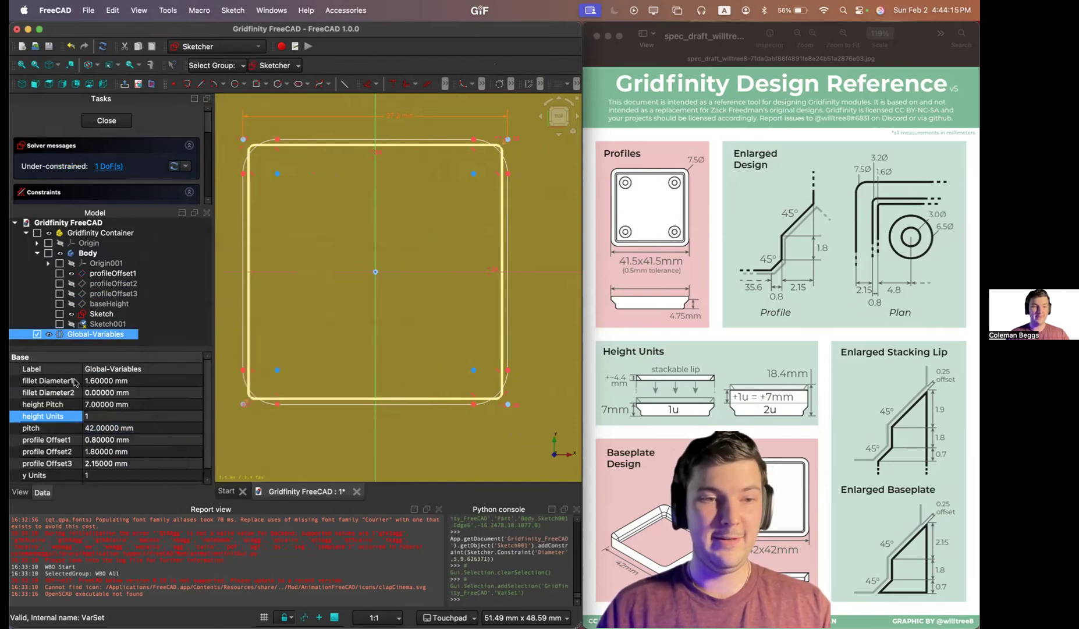
Step: Set the new fillet Diameter2 variable to 3.2 mm
left_click(100, 395)
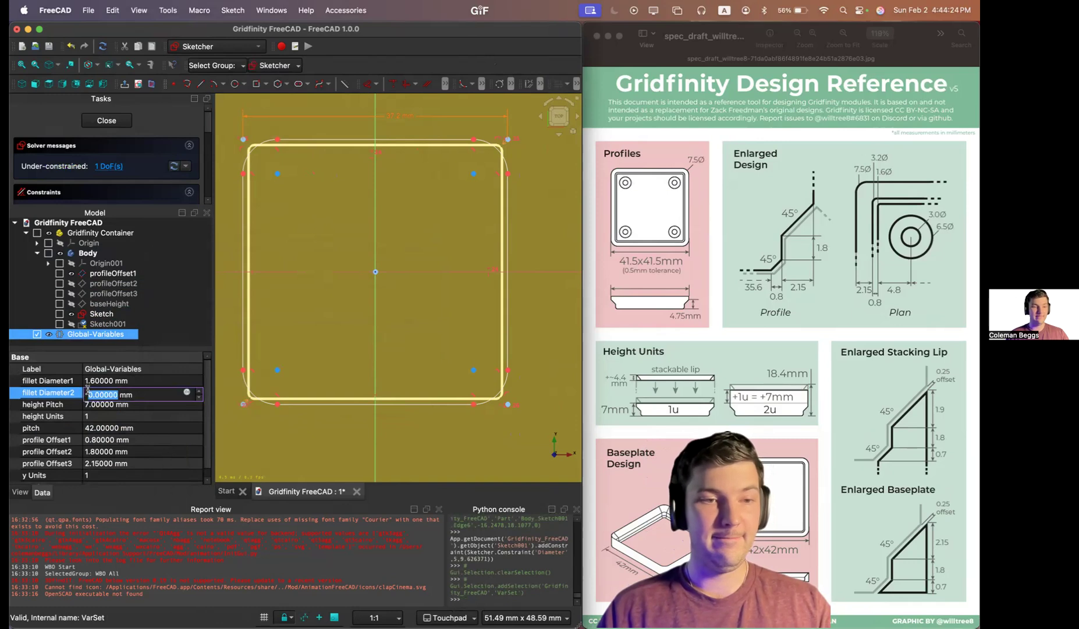
type("3.2")
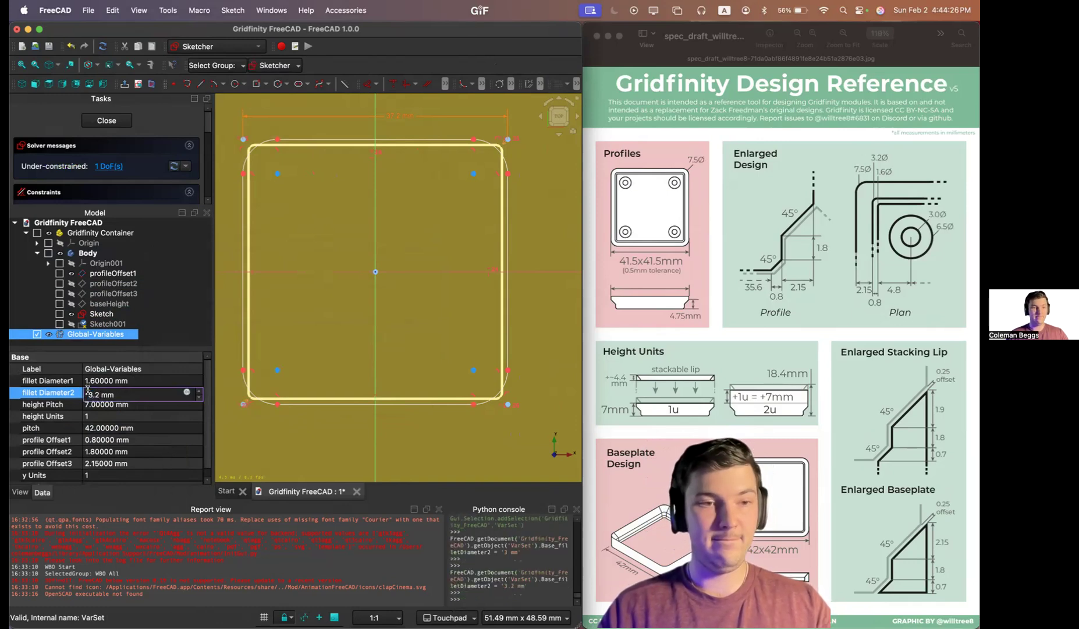
key("Return")
left_click(309, 210)
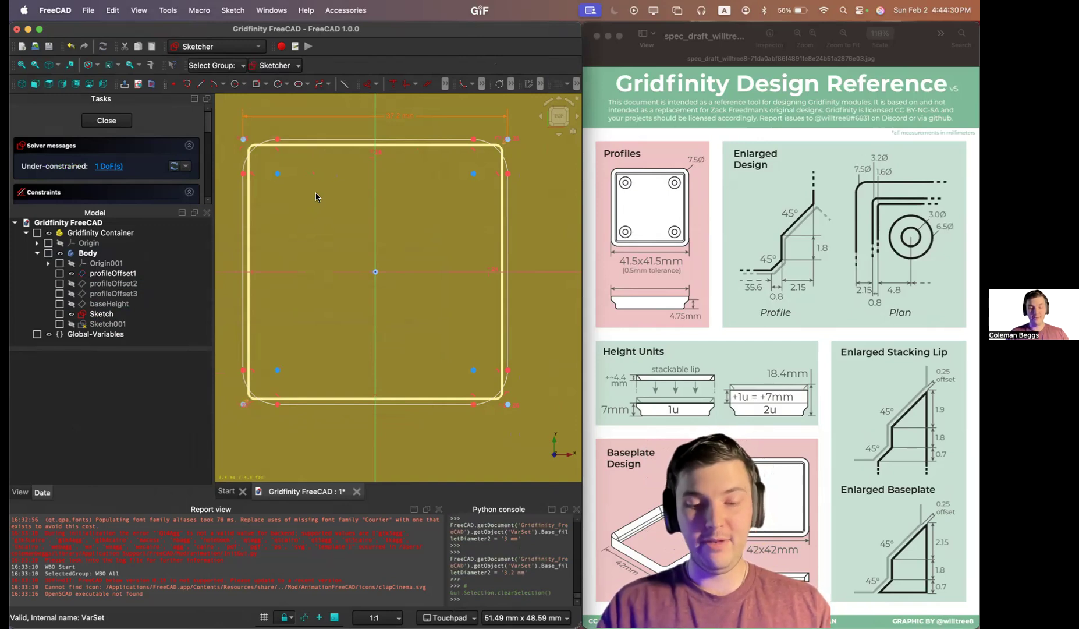
Step: Dimension a corner arc's diameter with the expression <<Global-Variables>>.Base_filletDiameter2 and close the sketch
left_click(256, 148)
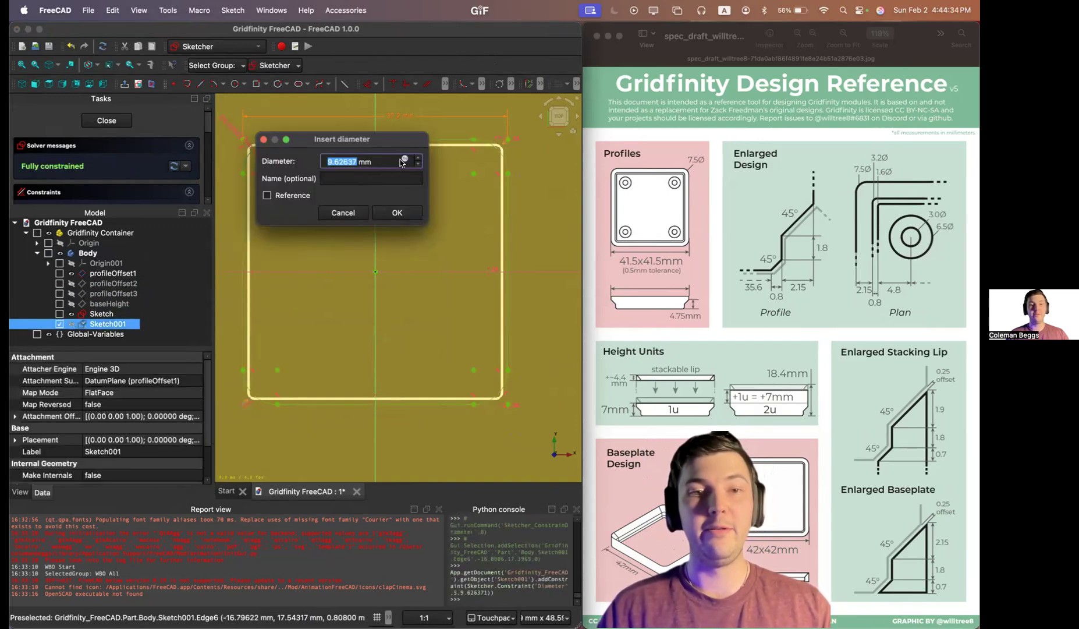
left_click(405, 161)
type("glo")
key("Down")
key("Return")
type(".fil")
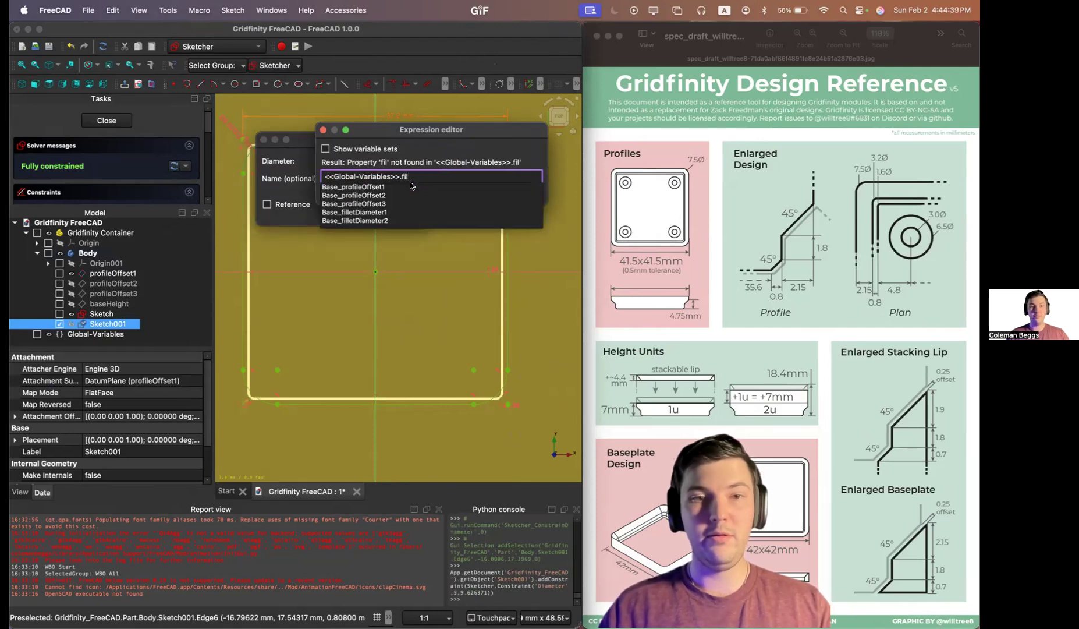
key("Up")
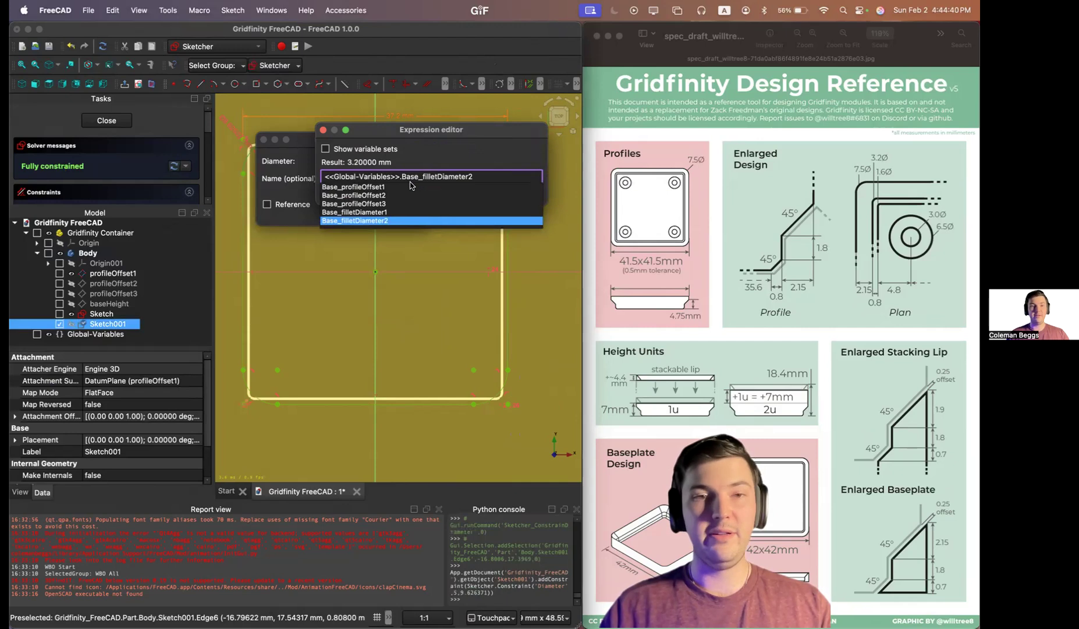
key("Return")
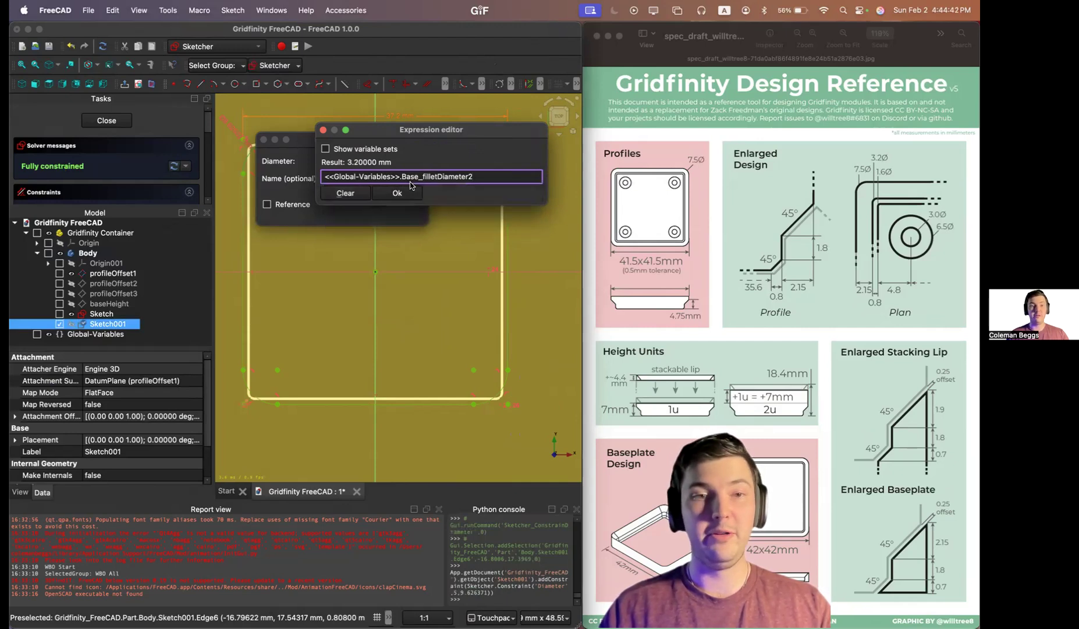
left_click(398, 193)
left_click(395, 212)
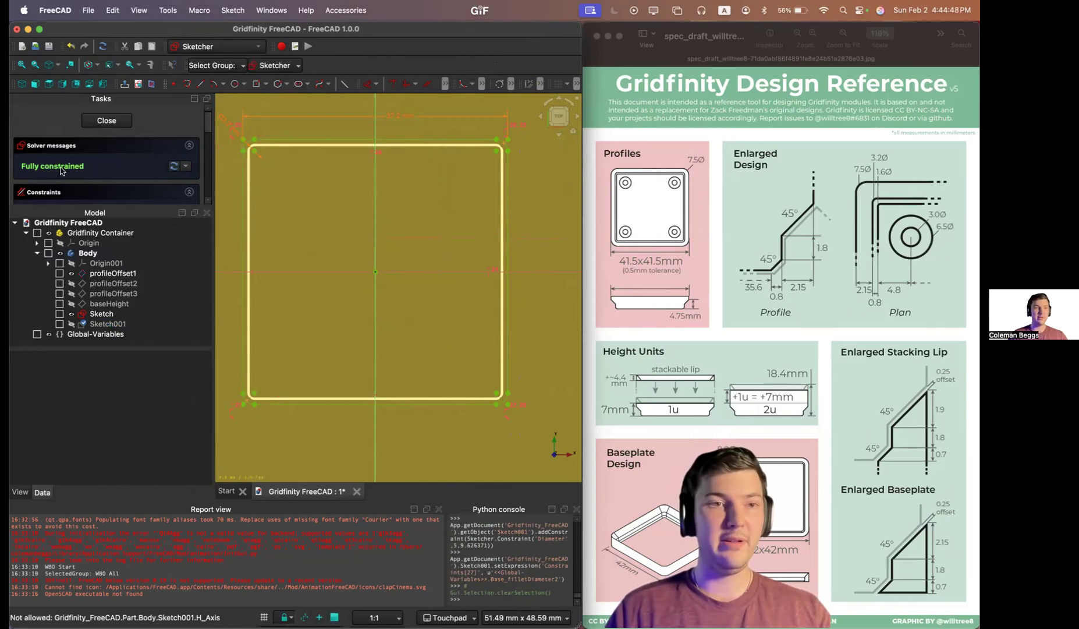
left_click(107, 120)
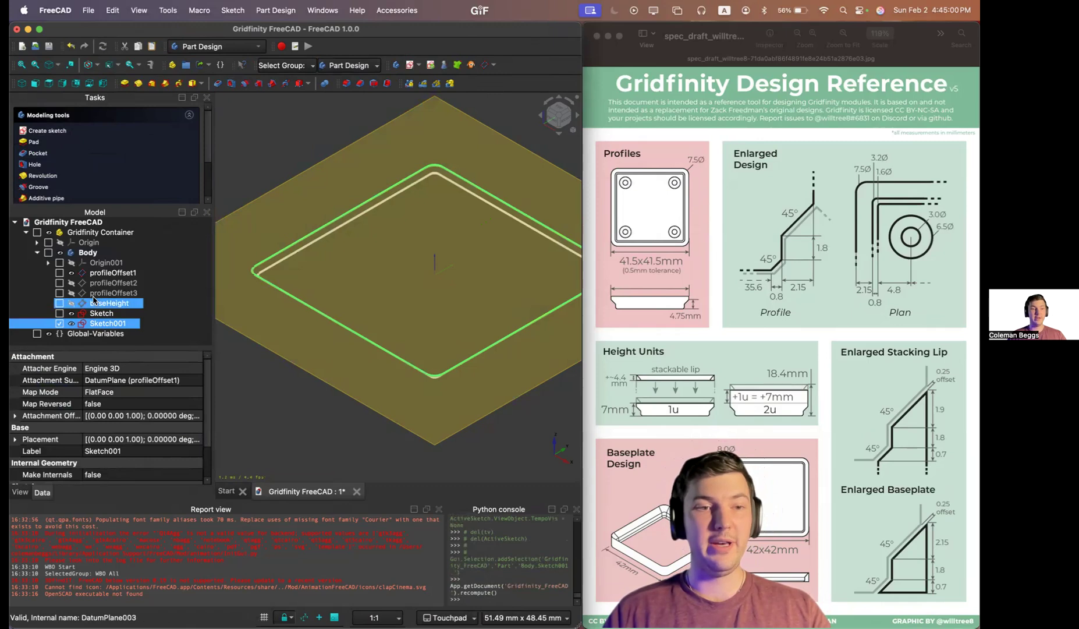
Step: Hide the profileOffset1 datum plane and show profileOffset2
left_click(101, 273)
key("space")
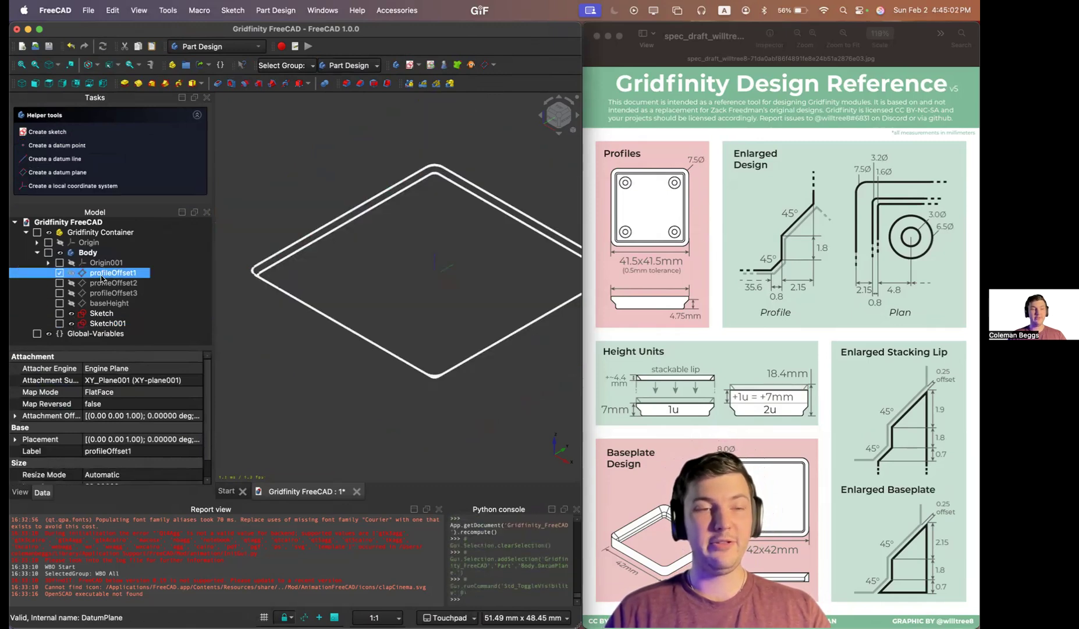
left_click(104, 283)
key("space")
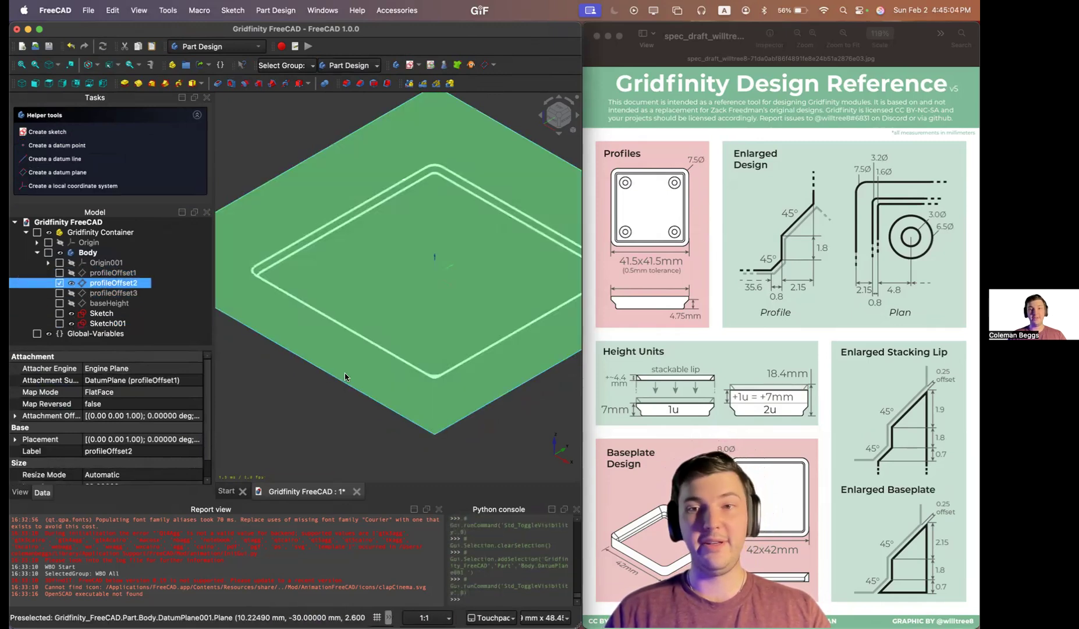
left_click(304, 418)
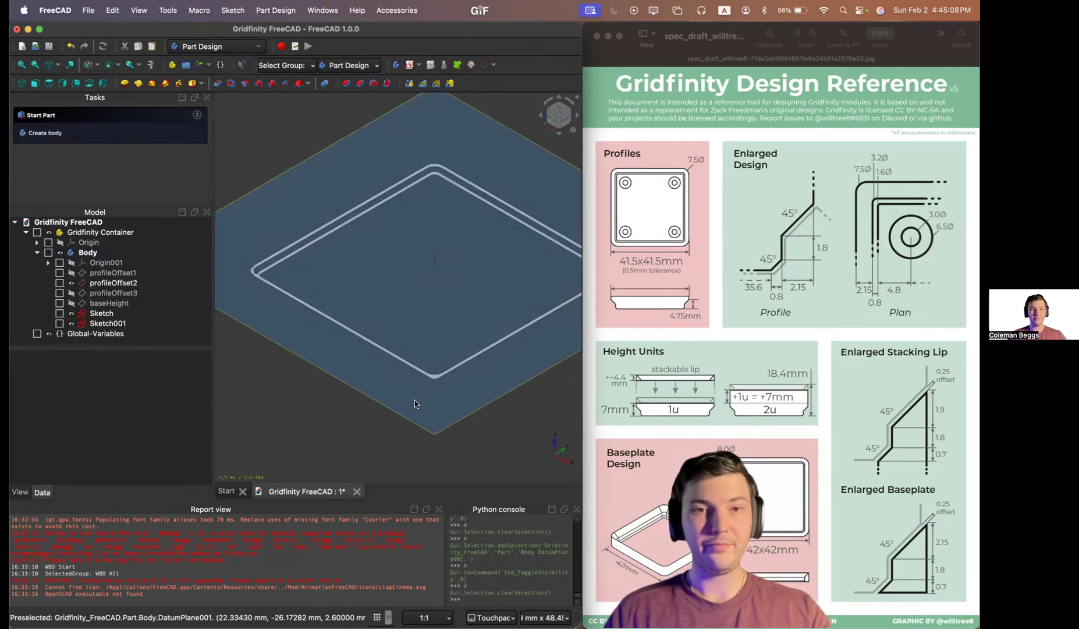
Step: Create a new sketch on the profileOffset2 datum plane
key("1")
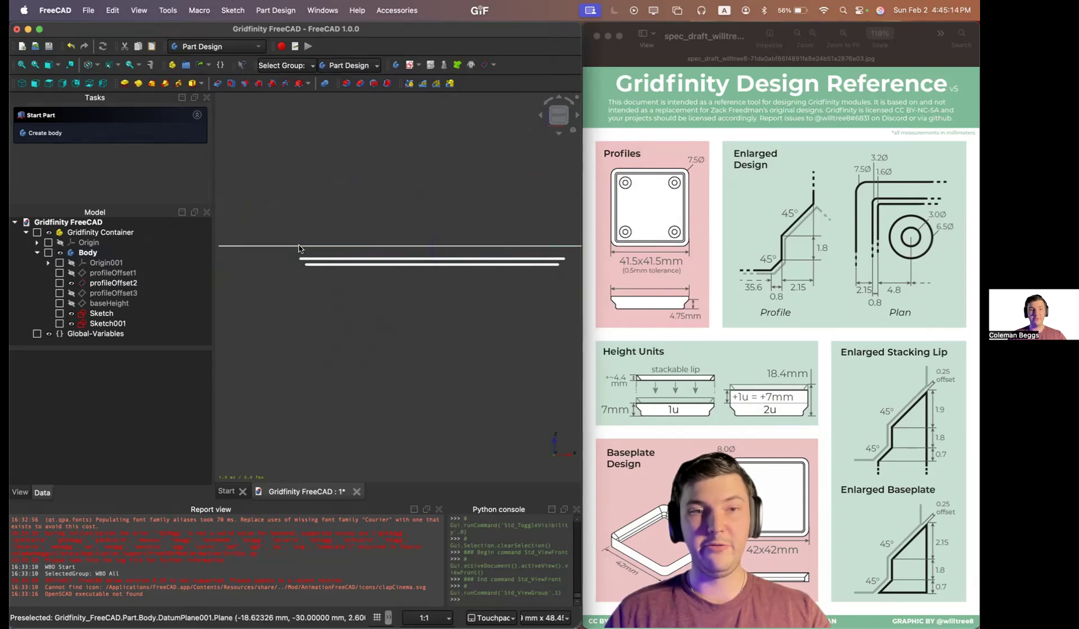
left_click(275, 247)
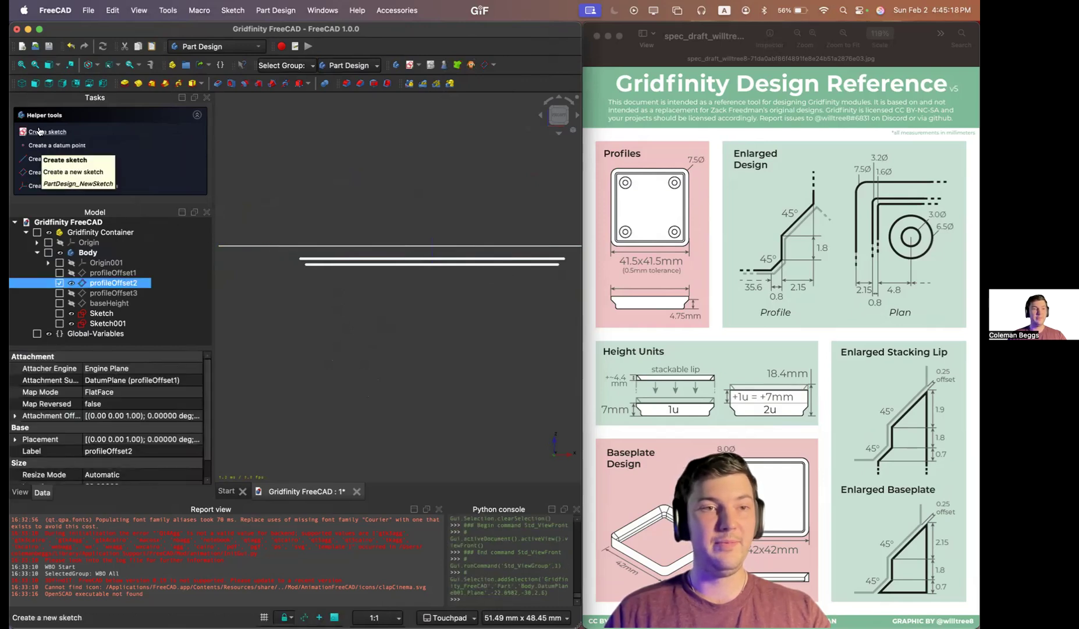
left_click(39, 131)
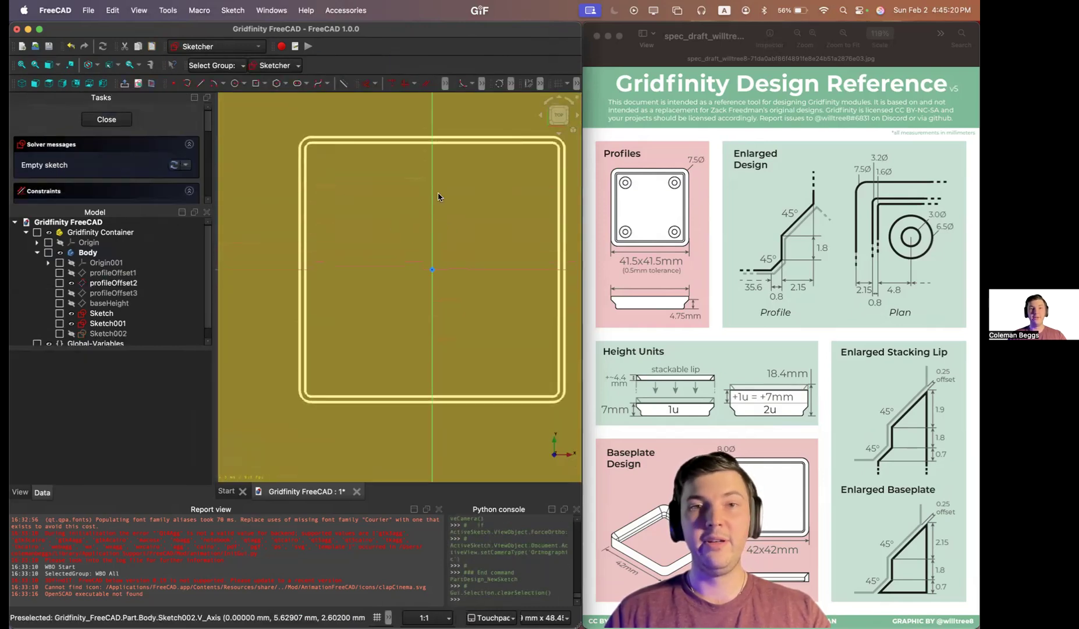
Step: Carbon copy the geometry of Sketch001 into the new sketch and close it
left_click(482, 84)
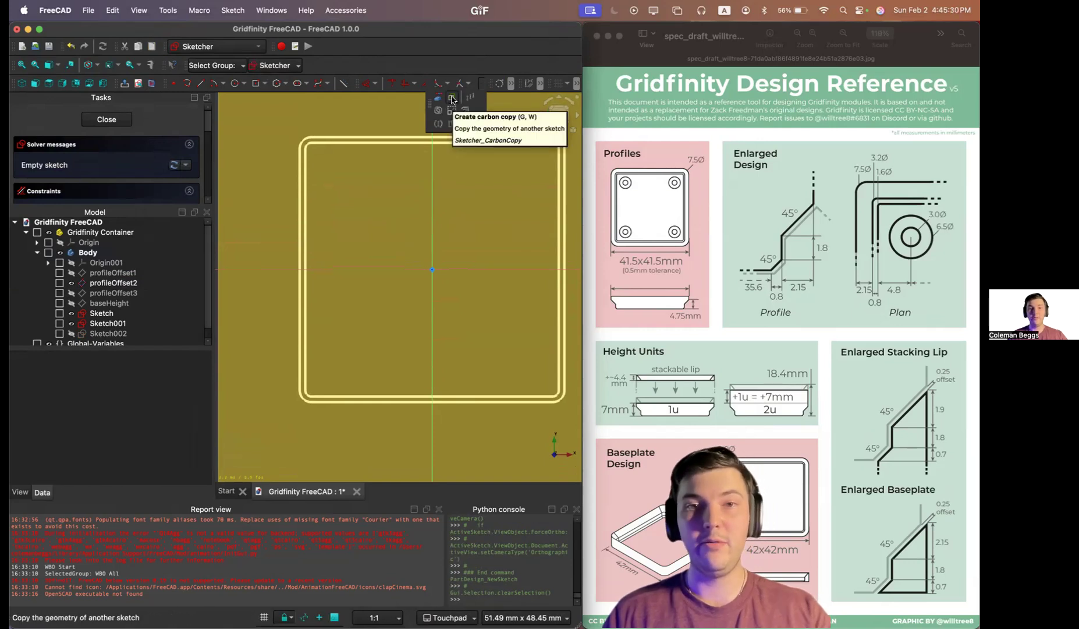
left_click(480, 84)
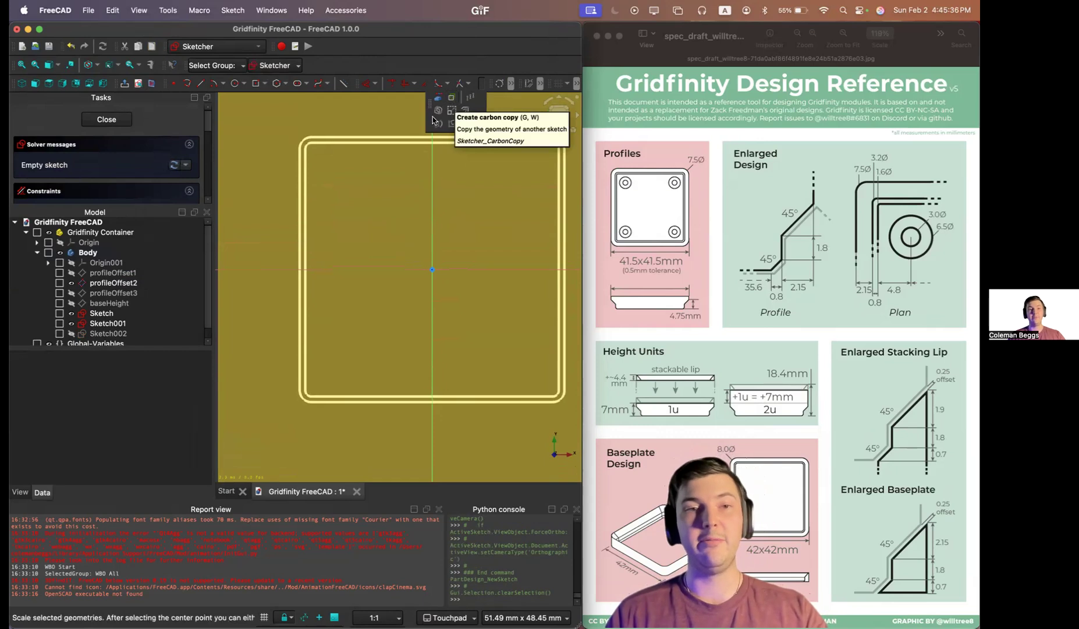
key("g")
key("w")
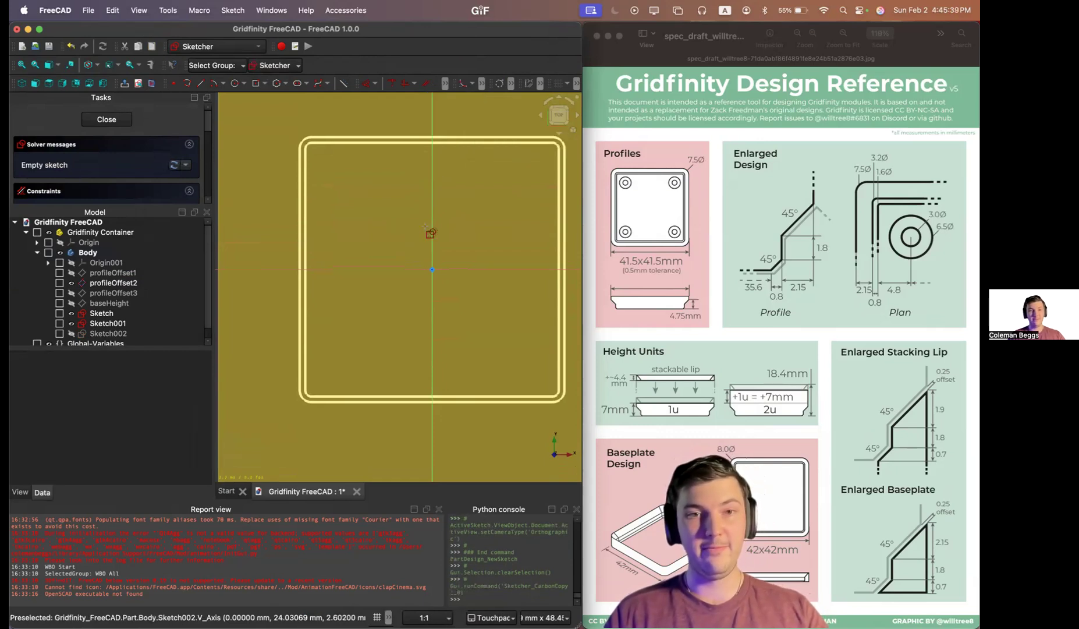
left_click(110, 324)
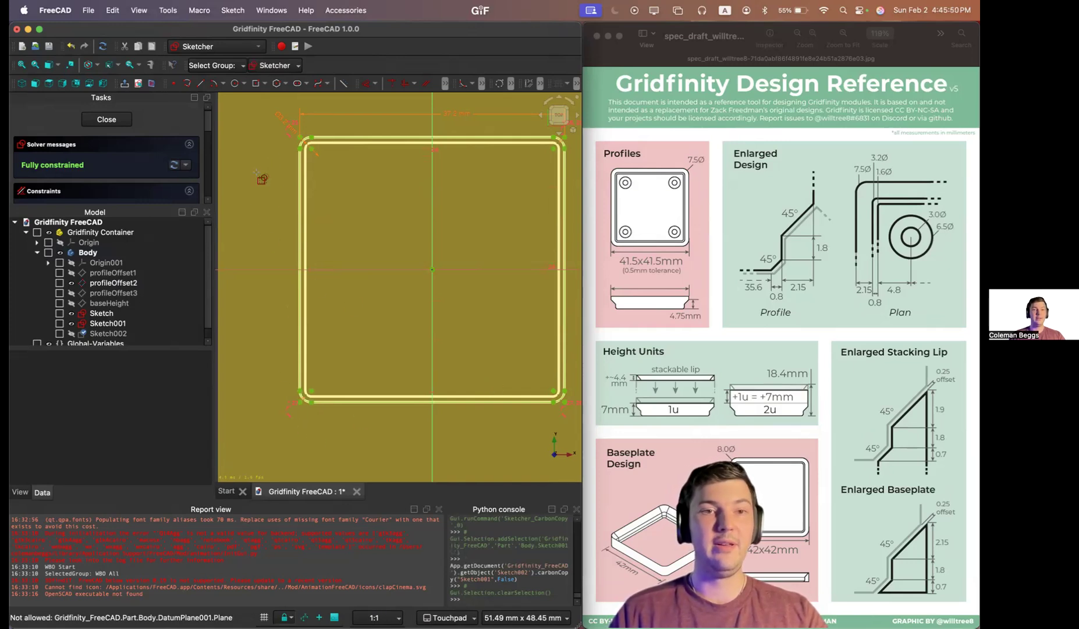
left_click(107, 120)
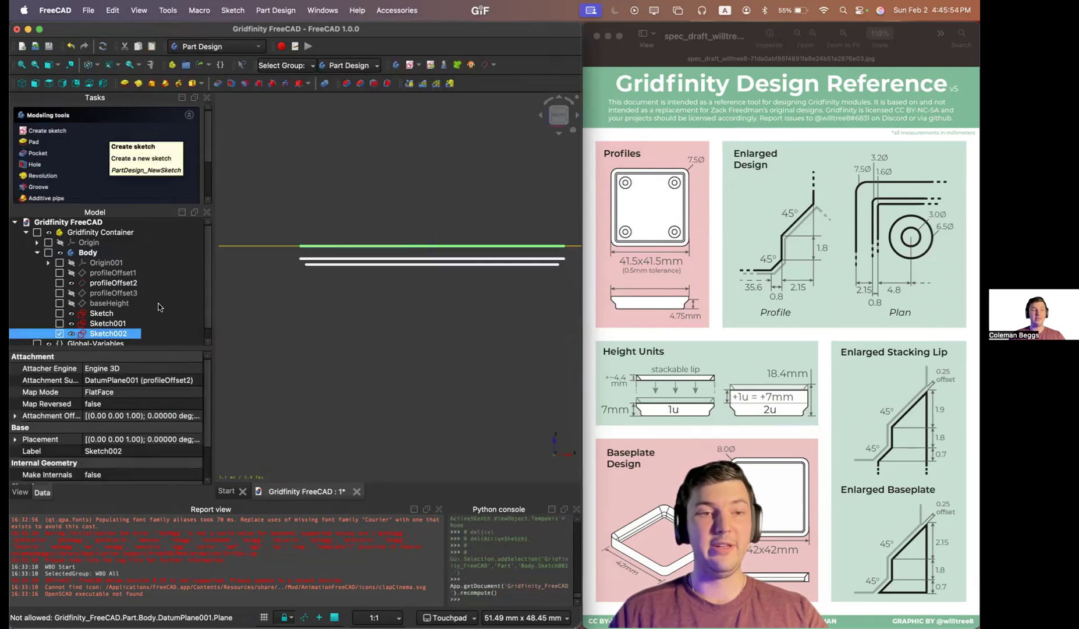
Step: Rename the first base sketch as profile1
left_click(121, 323, "super")
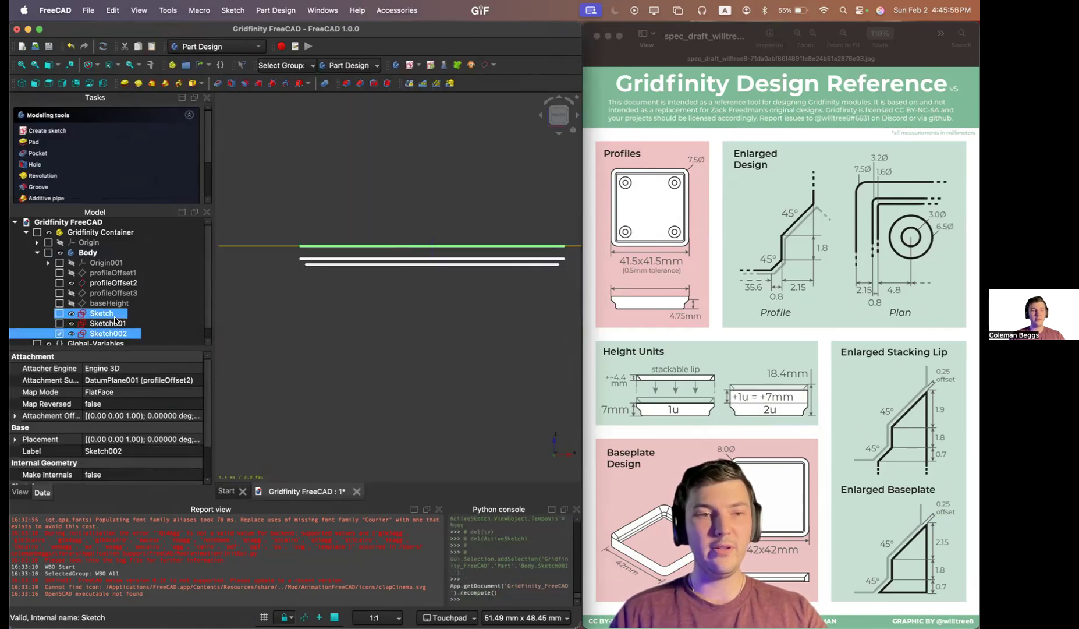
left_click(114, 315)
left_click(115, 314)
type("profile")
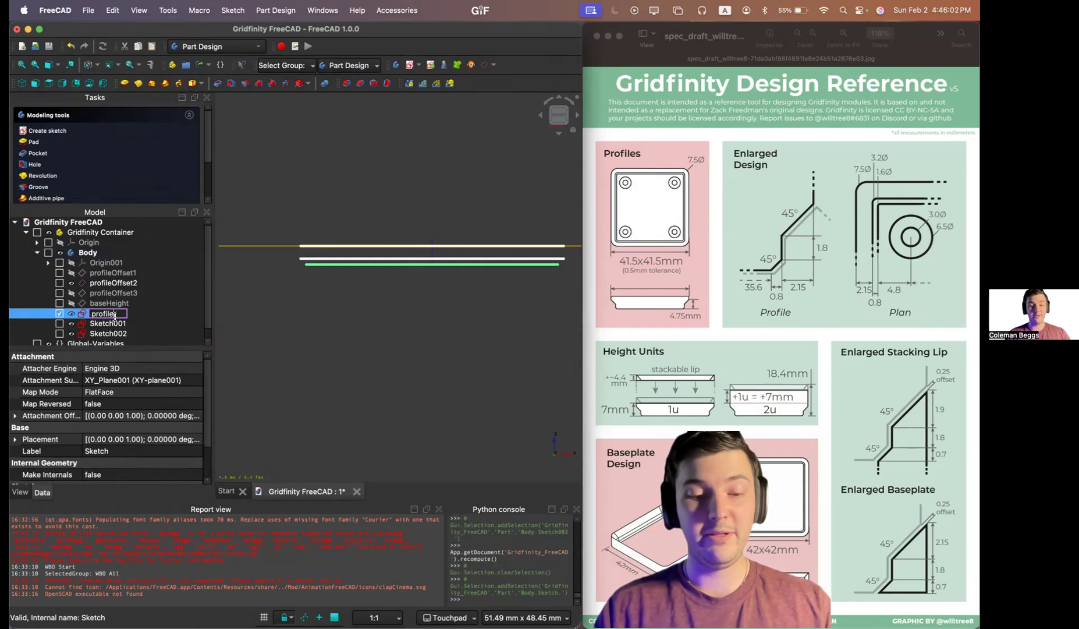
type("1")
key("Return")
Step: Rename Sketch001 on the profileOffset1 plane as profile2
left_click(117, 325)
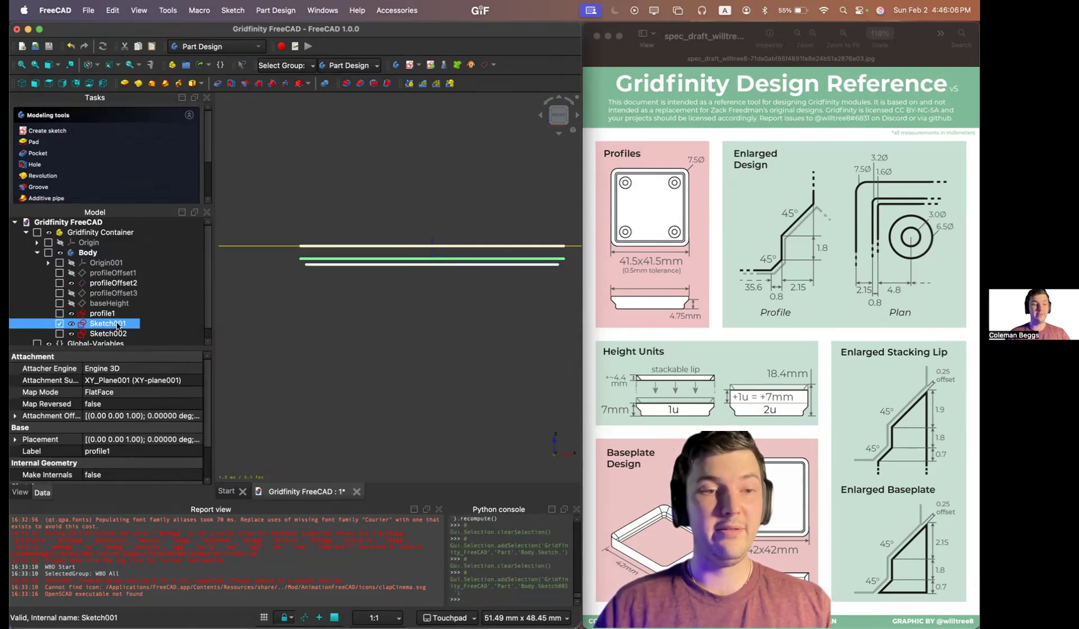
left_click(116, 324)
type("profile2")
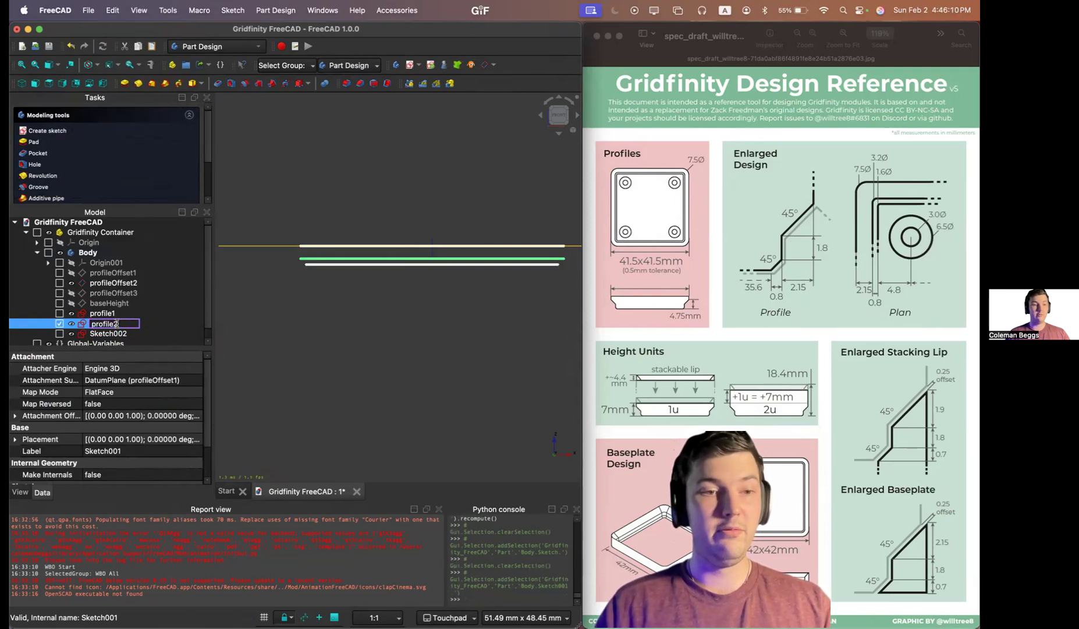
key("Return")
Step: Rename the carbon-copied sketch, Sketch002, as profile2Copy
key("Down")
key("F2")
type("pr")
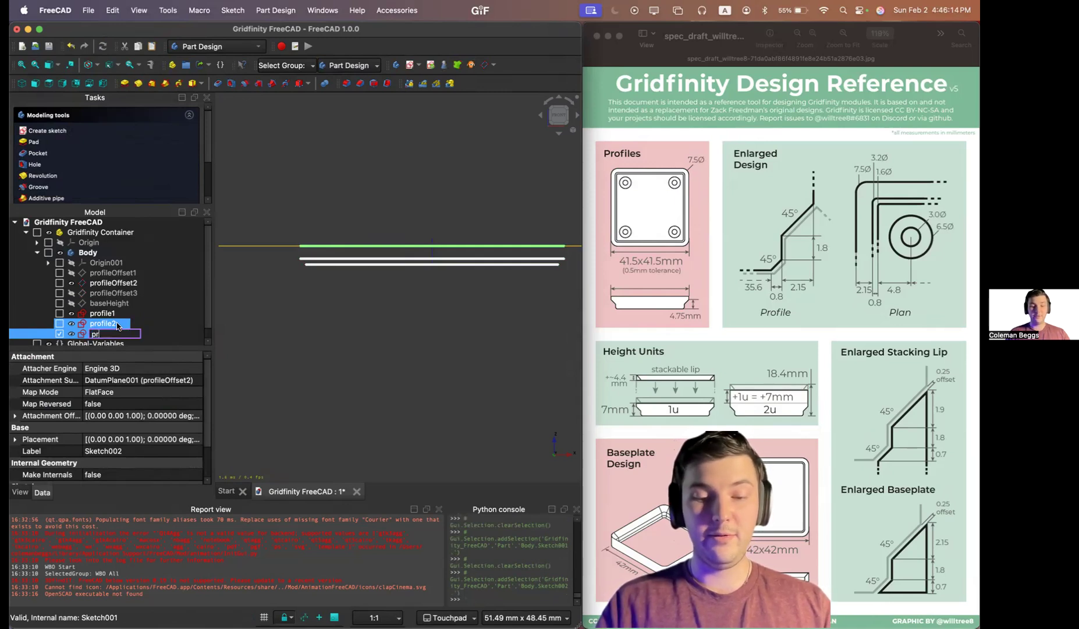
type("ofile2Copy")
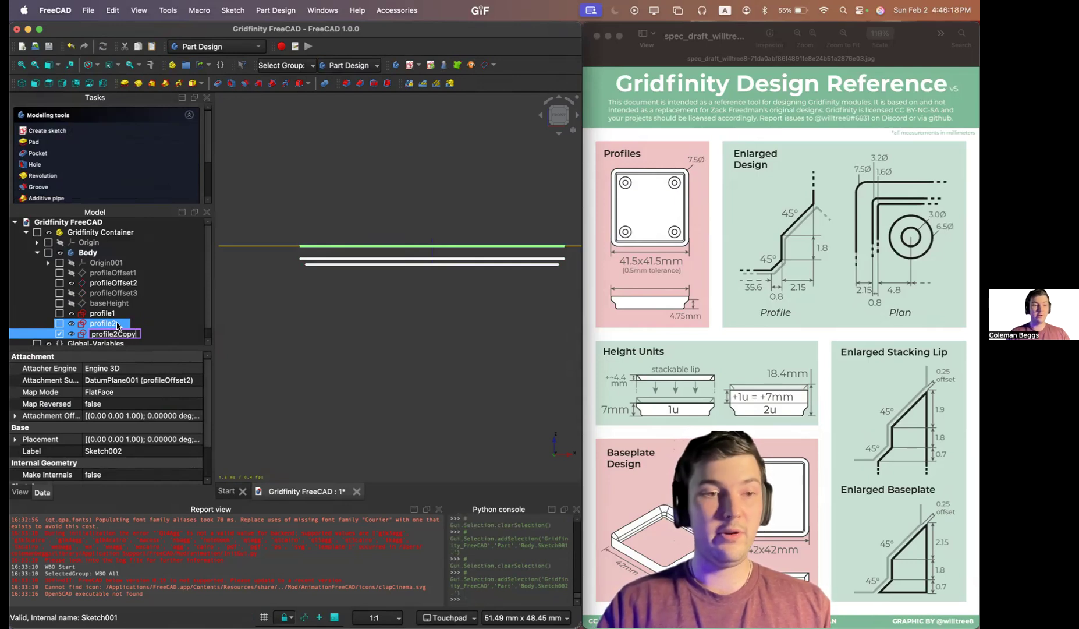
key("Return")
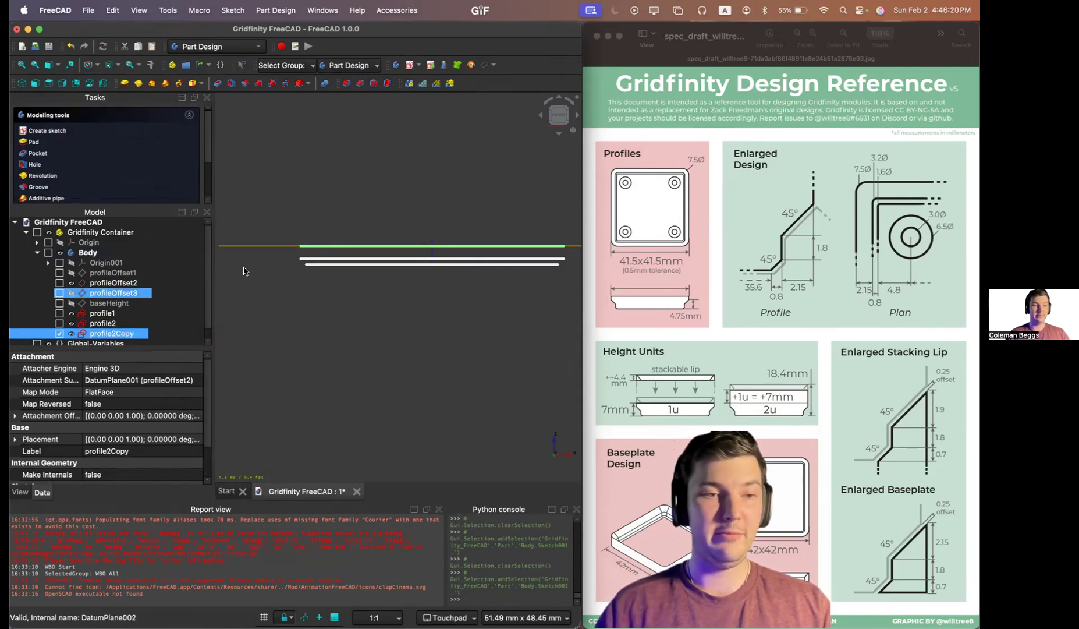
Step: Clear the selection and view the stacked profile sketches isometrically
left_click(309, 320)
left_click(133, 342)
left_click(286, 358)
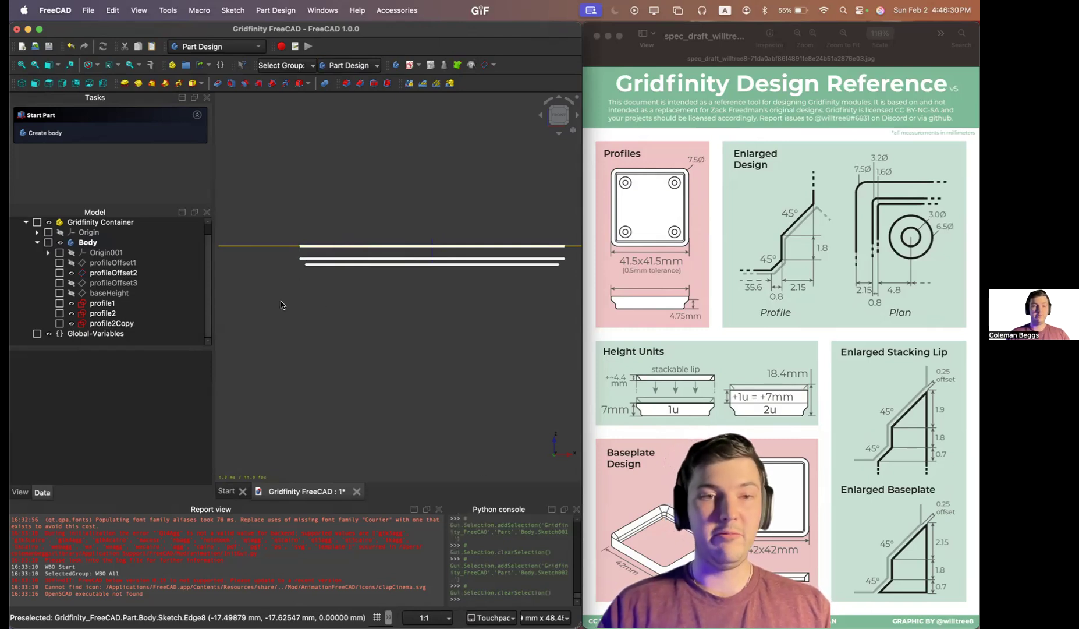
key("0")
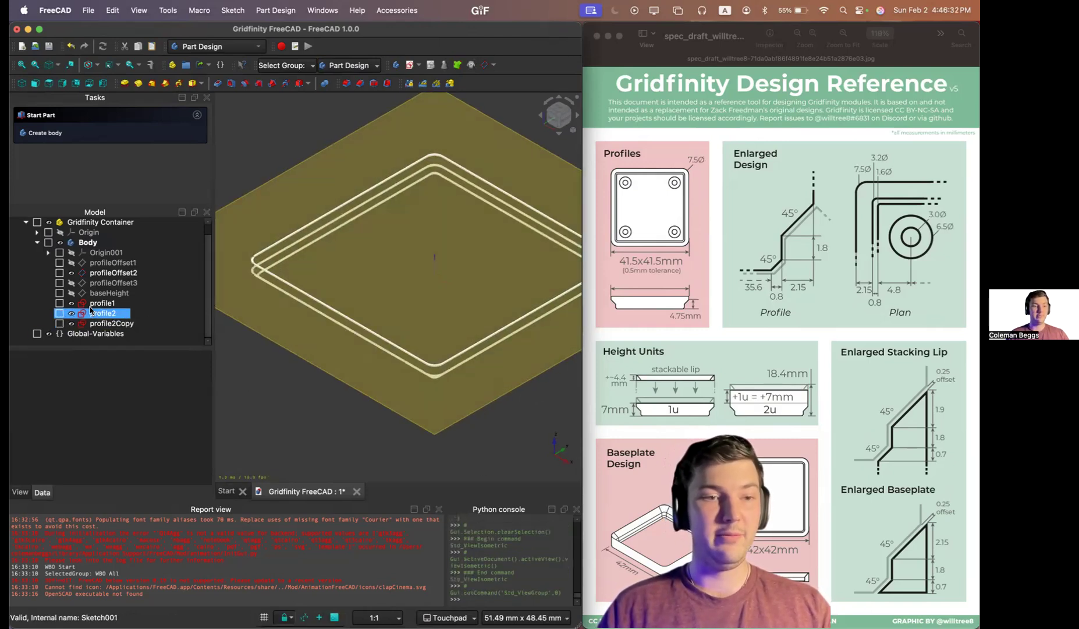
Step: Show the profileOffset3 plane in place of profileOffset2 and start a new sketch on it
left_click(106, 274)
key("space")
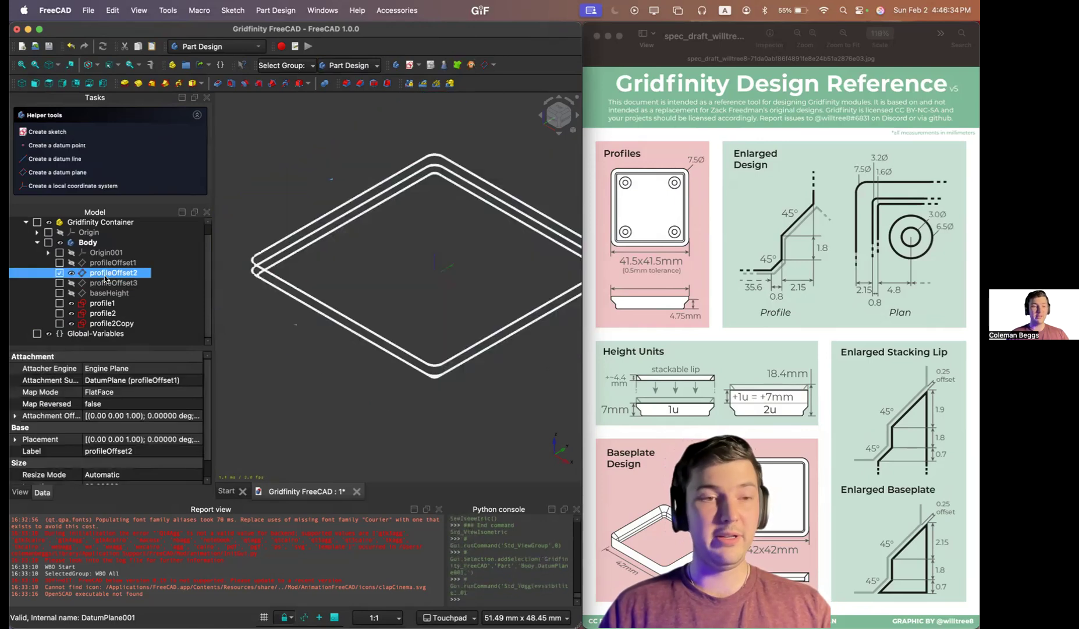
left_click(105, 283)
key("space")
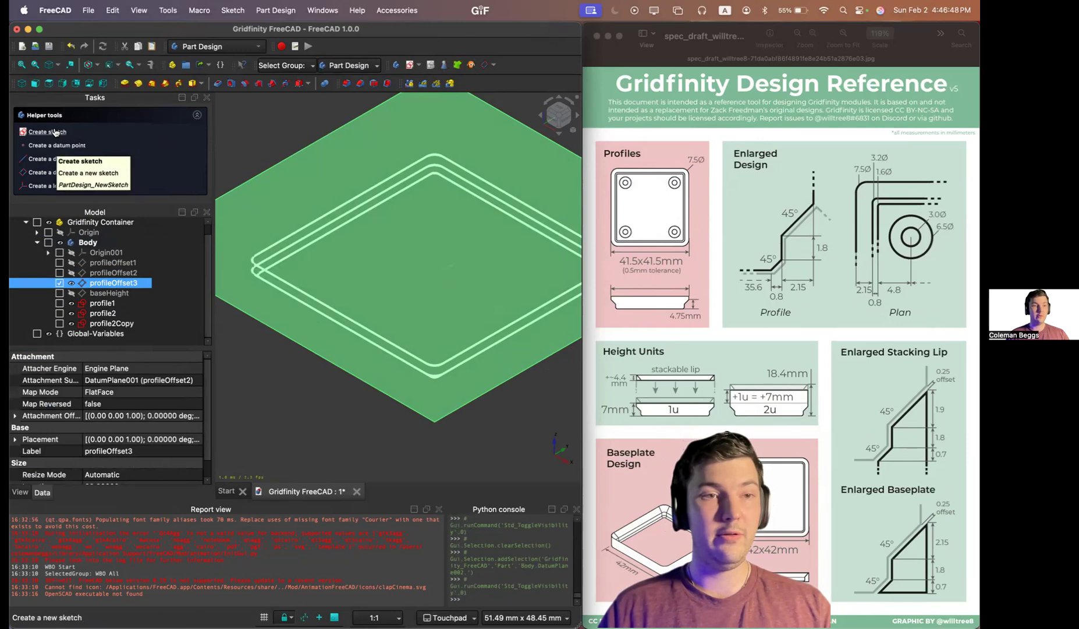
left_click(52, 132)
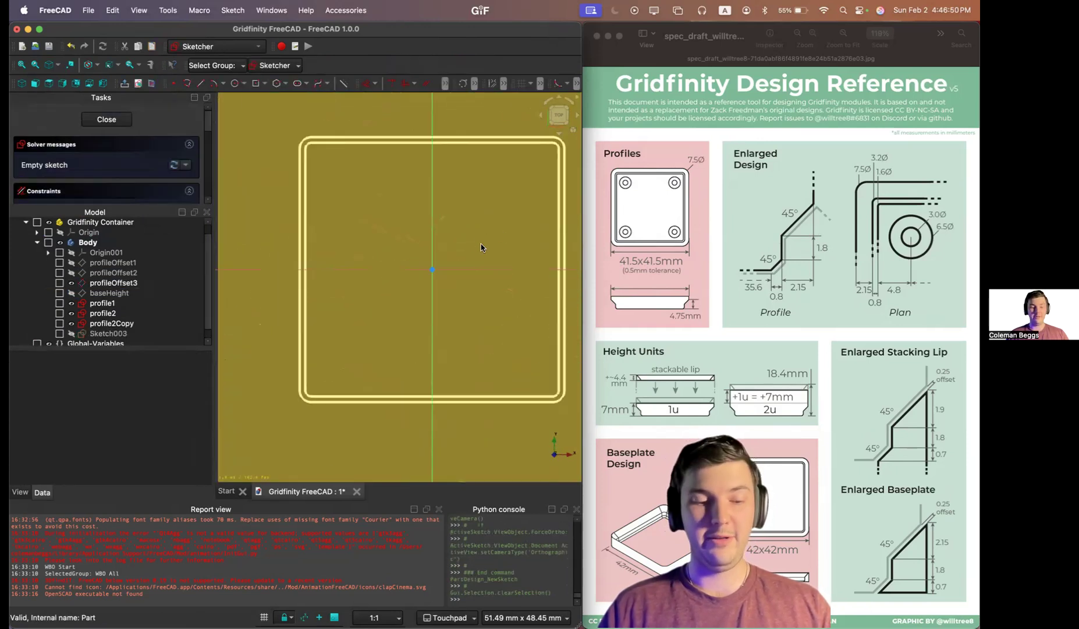
Step: Sketch a rectangle of about 41 by 41 mm centred on the origin, enclosing the existing profiles
scroll(484, 246, "right", 5)
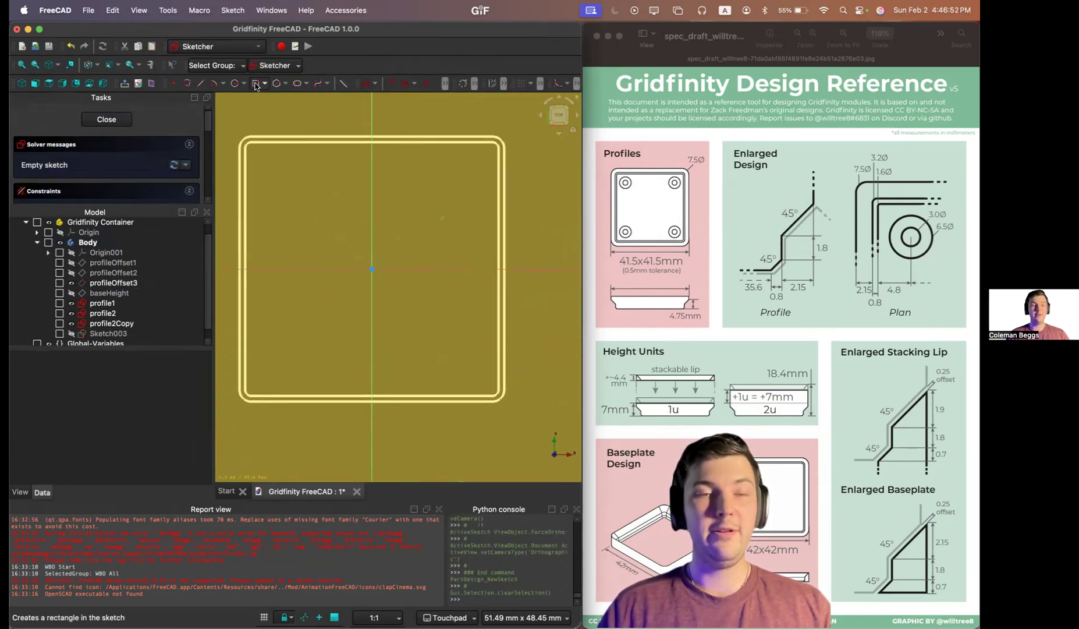
left_click(256, 83)
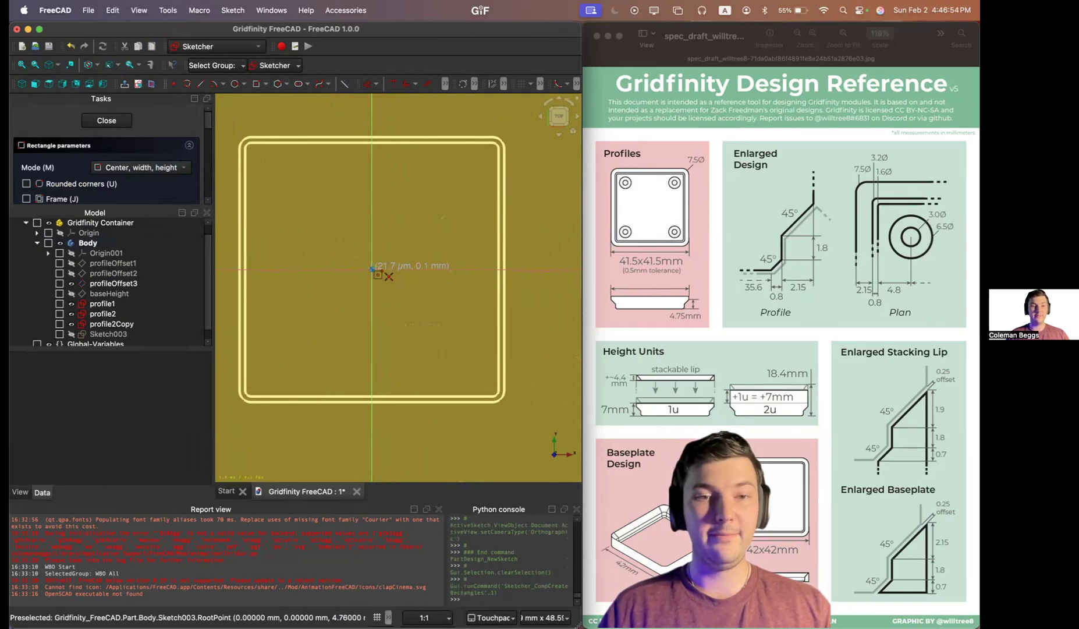
left_click(372, 269)
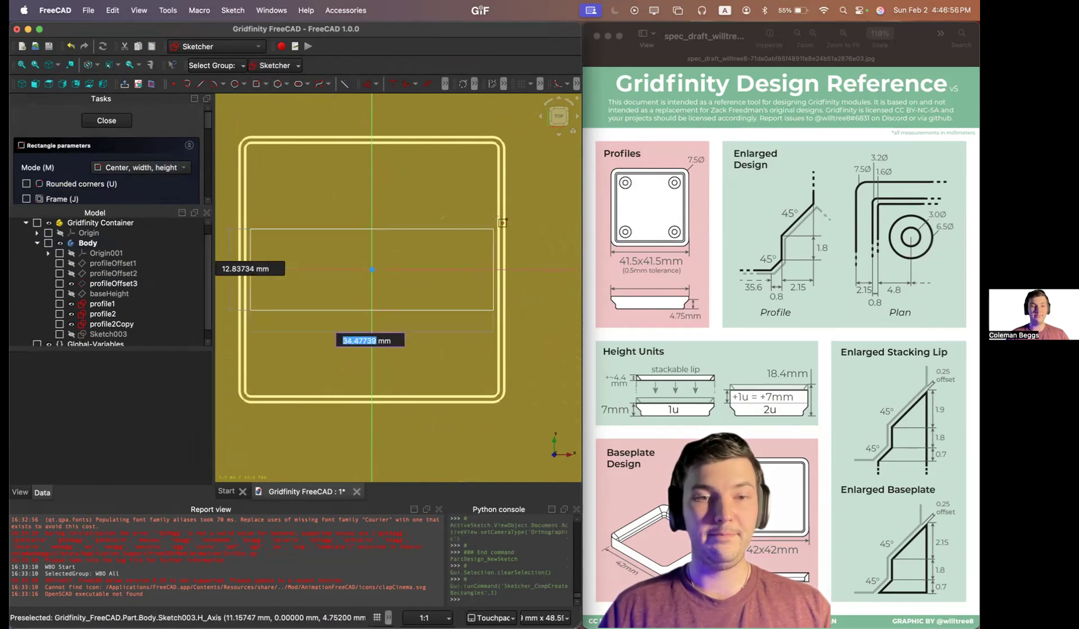
left_click(518, 124)
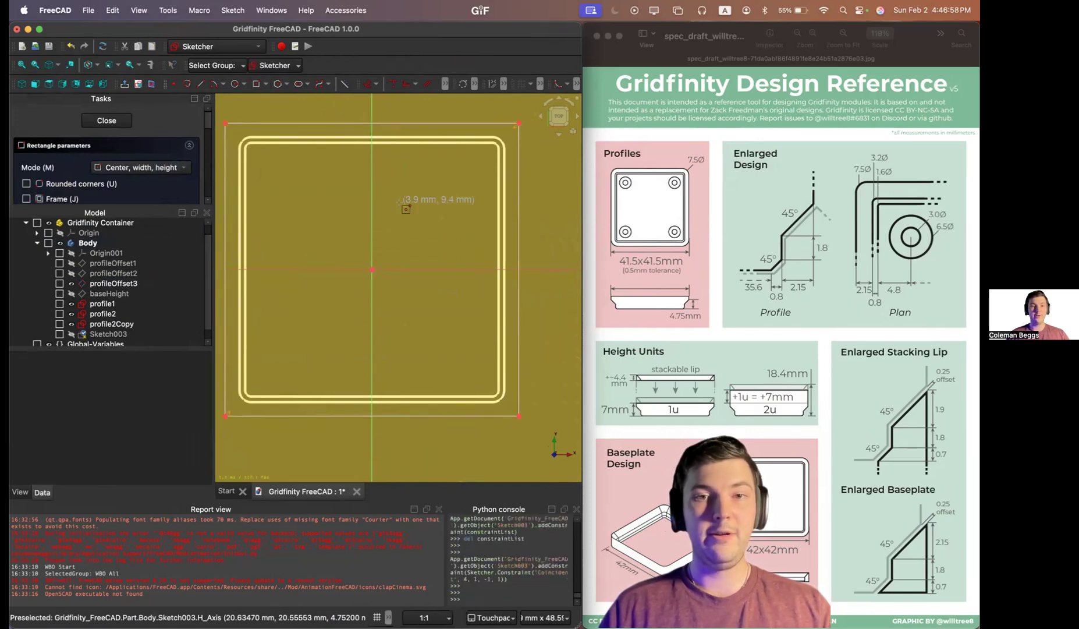
right_click(412, 184)
Step: Dimension the rectangle's top edge with the expression <<Global-Variables>>.Base_pitch - 0.5mm
key("d")
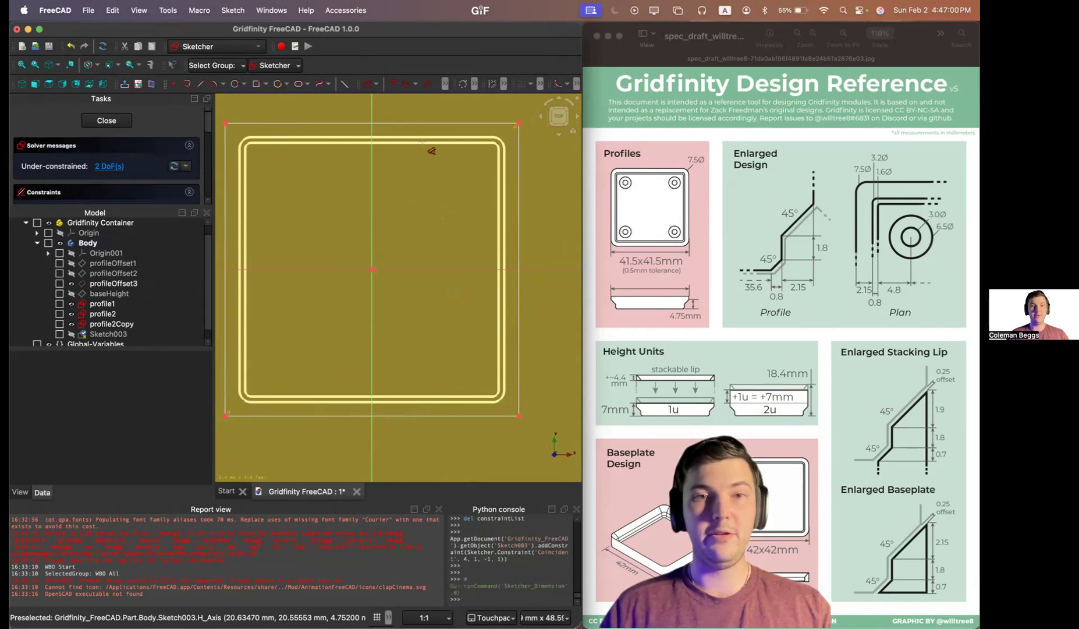
left_click(425, 123)
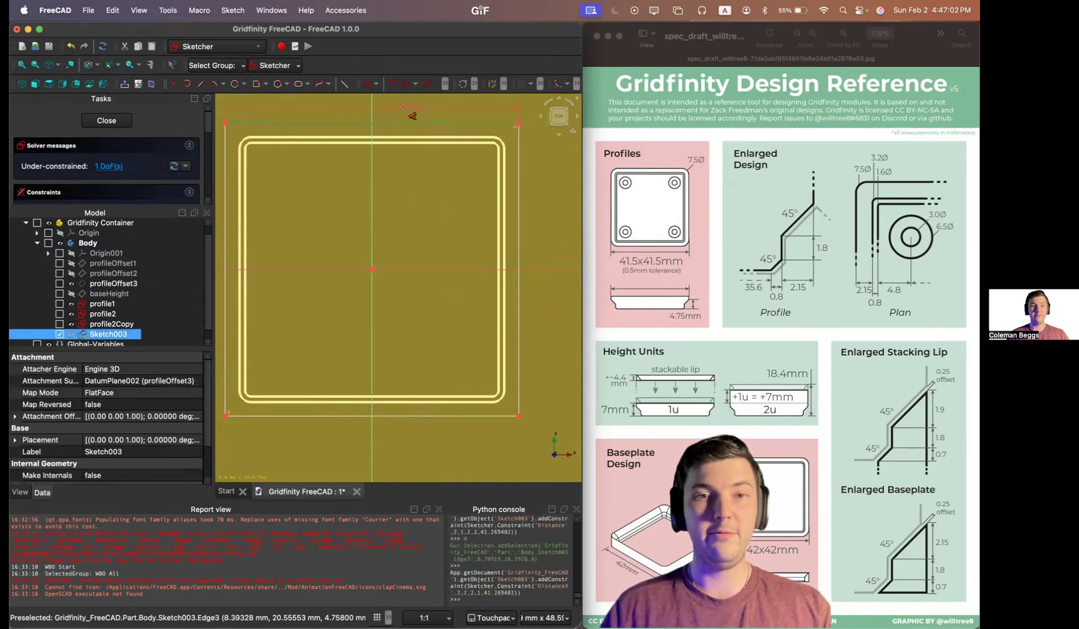
left_click(403, 106)
type("=")
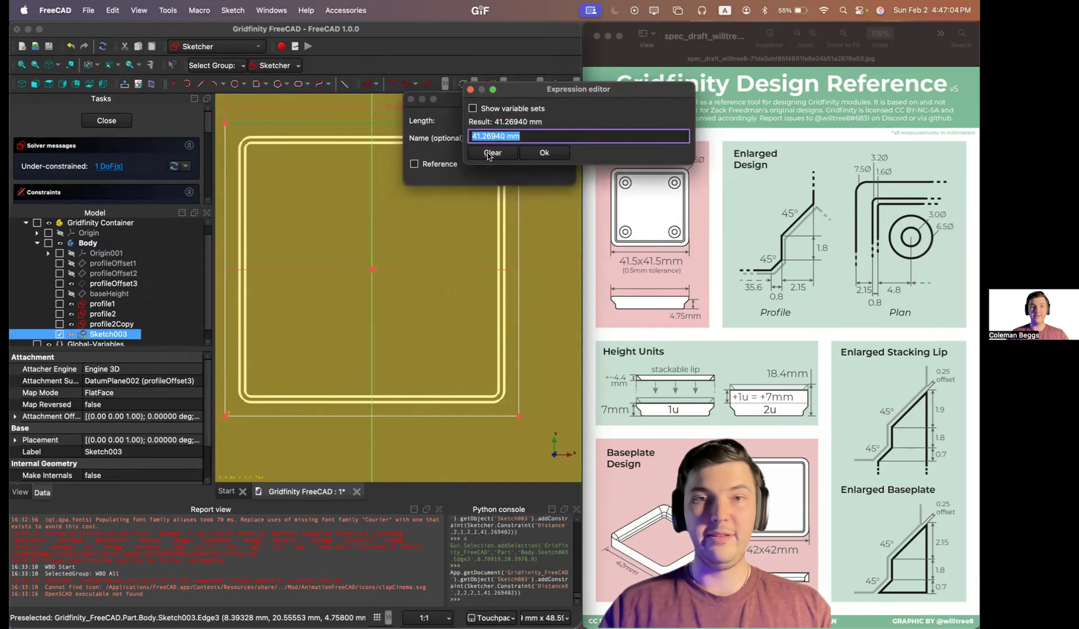
type("glo")
key("Down")
key("Return")
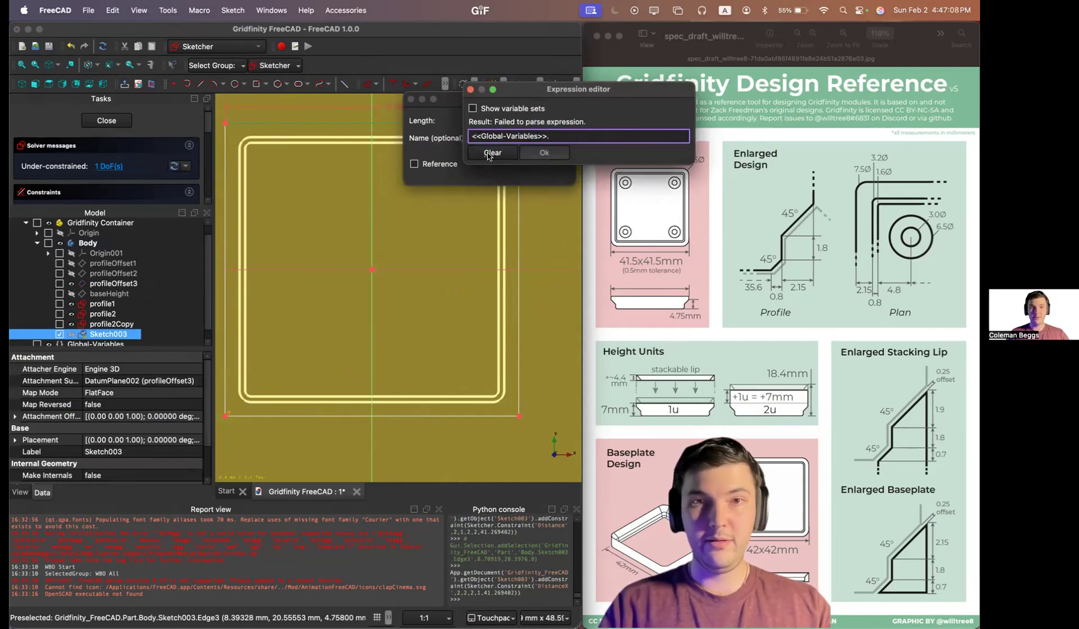
type("p")
key("Down")
key("Down")
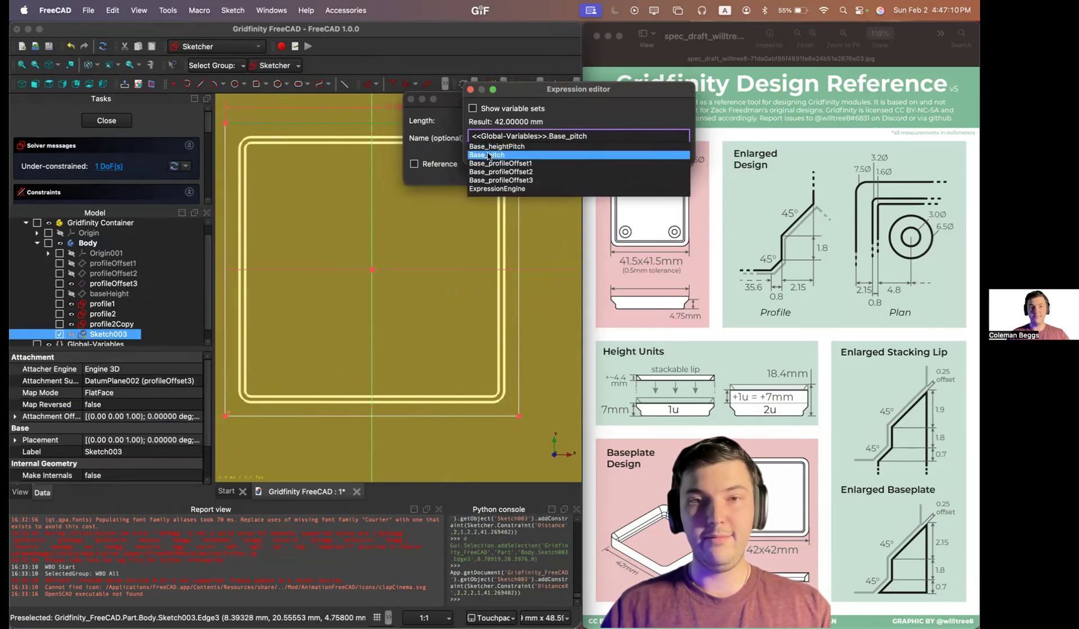
left_click(487, 154)
type("- 0.5mm")
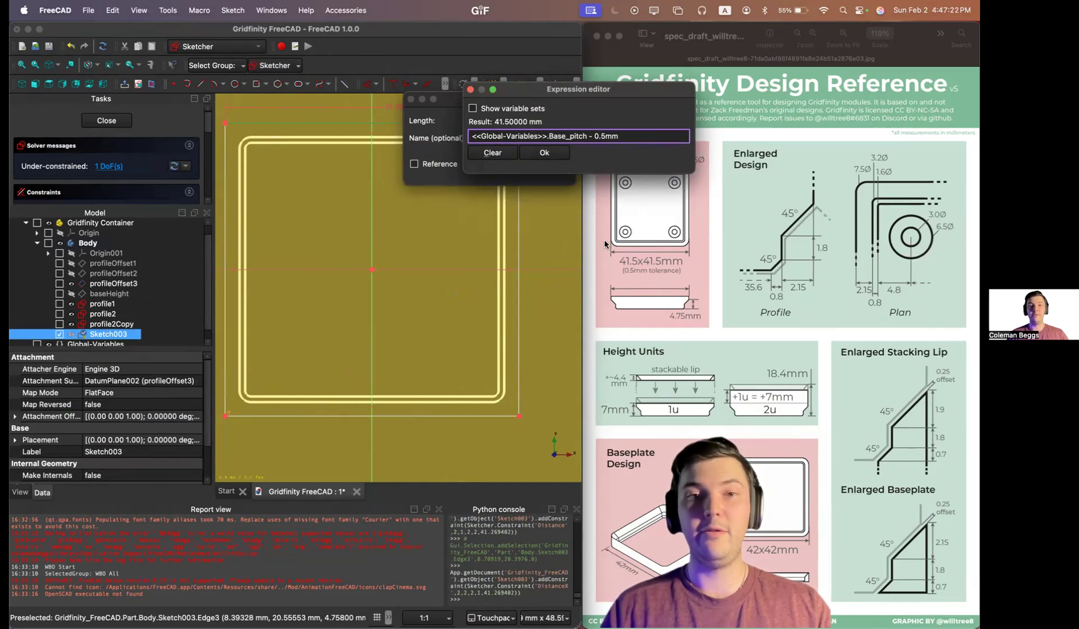
left_click(549, 152)
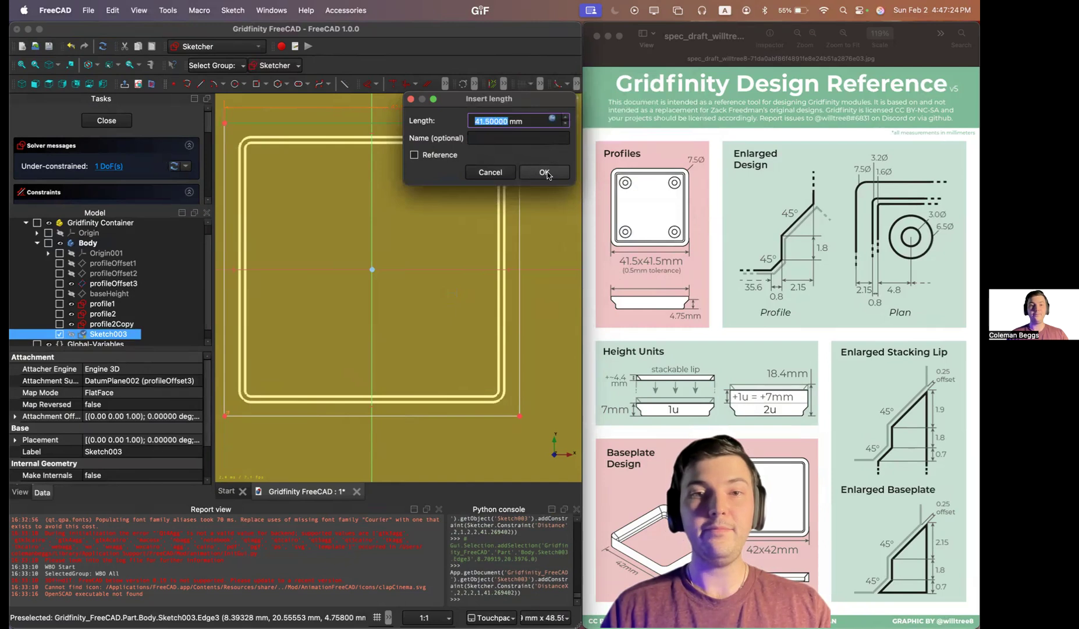
left_click(544, 172)
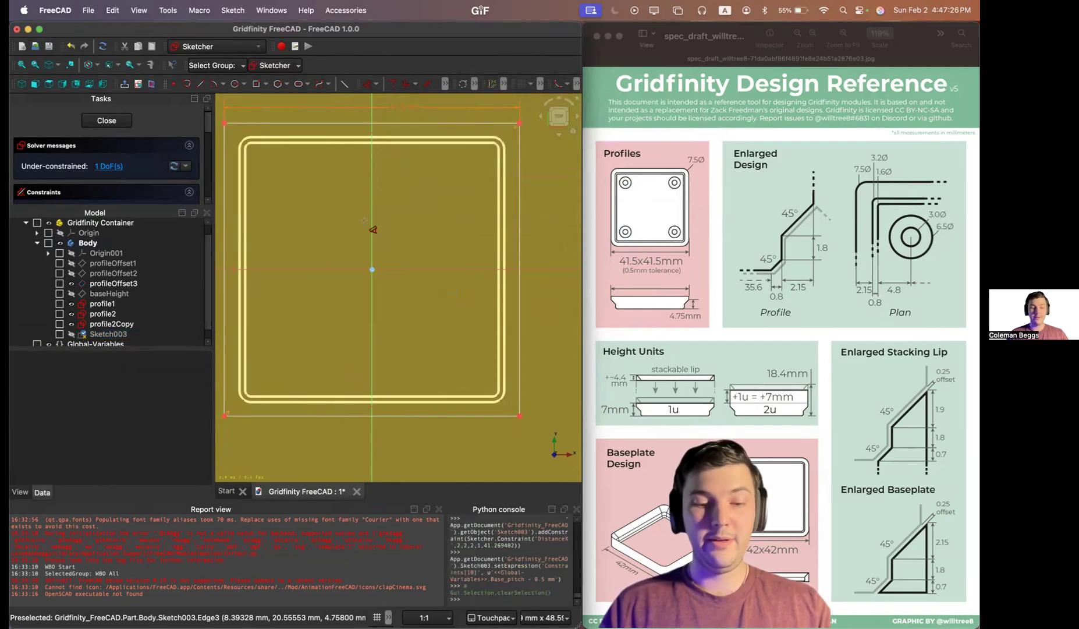
Step: Fillet all four corners of the rectangle, preserving the corner points
key("g")
key("f")
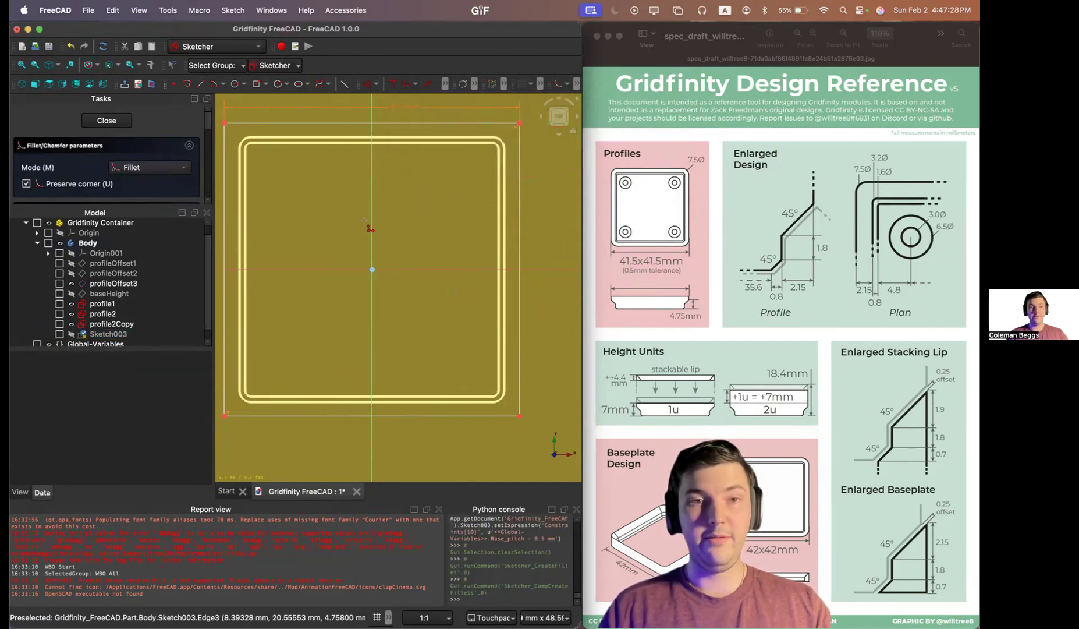
left_click(248, 147)
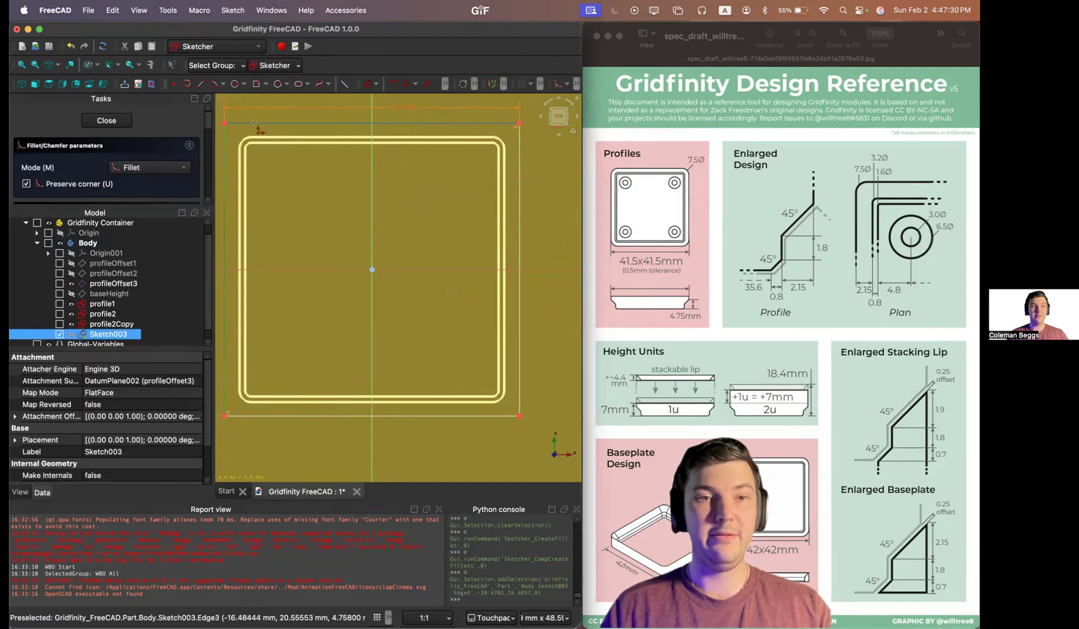
left_click(255, 125)
left_click(481, 124)
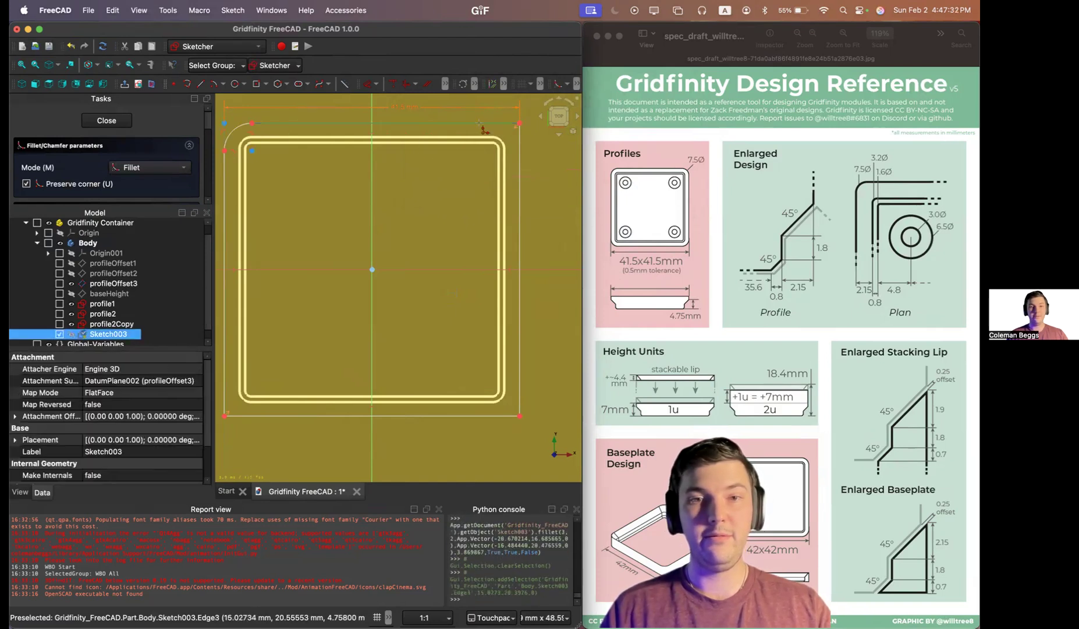
left_click(520, 168)
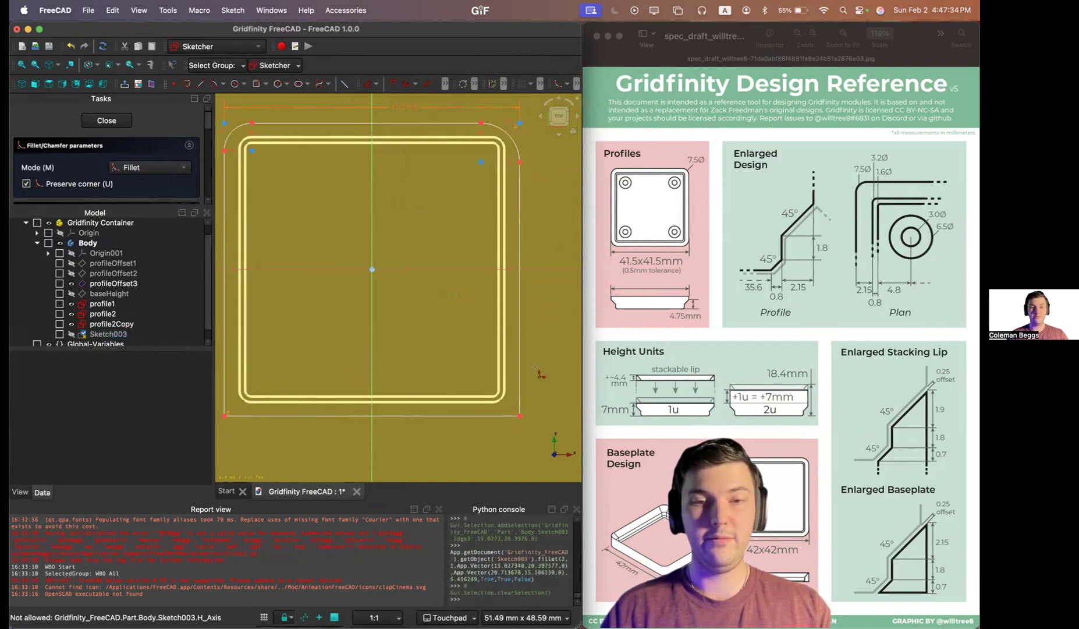
left_click(521, 388)
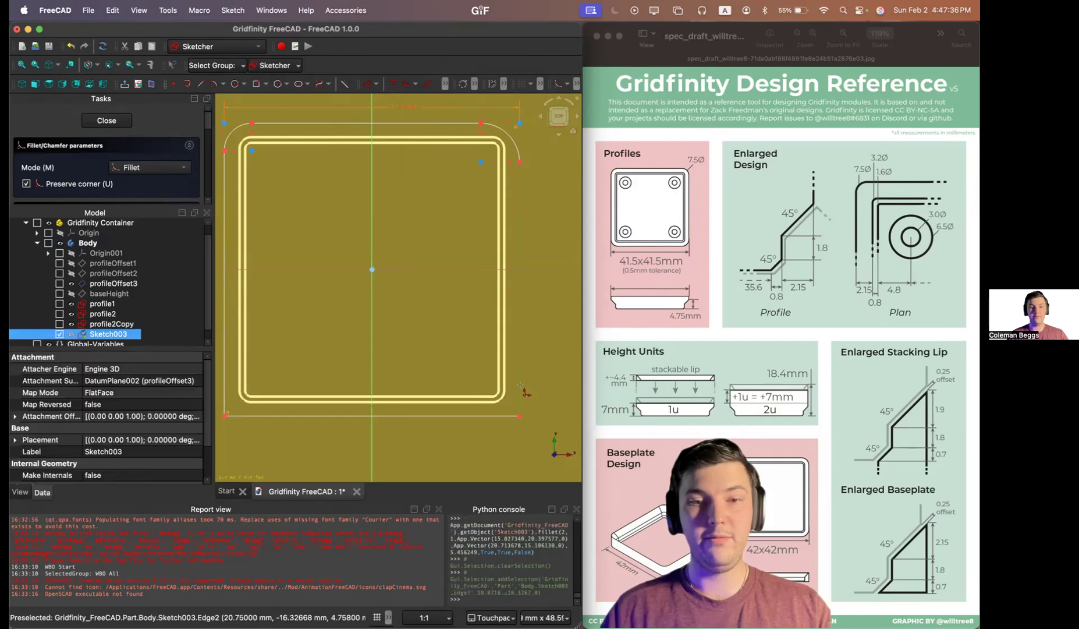
left_click(483, 415)
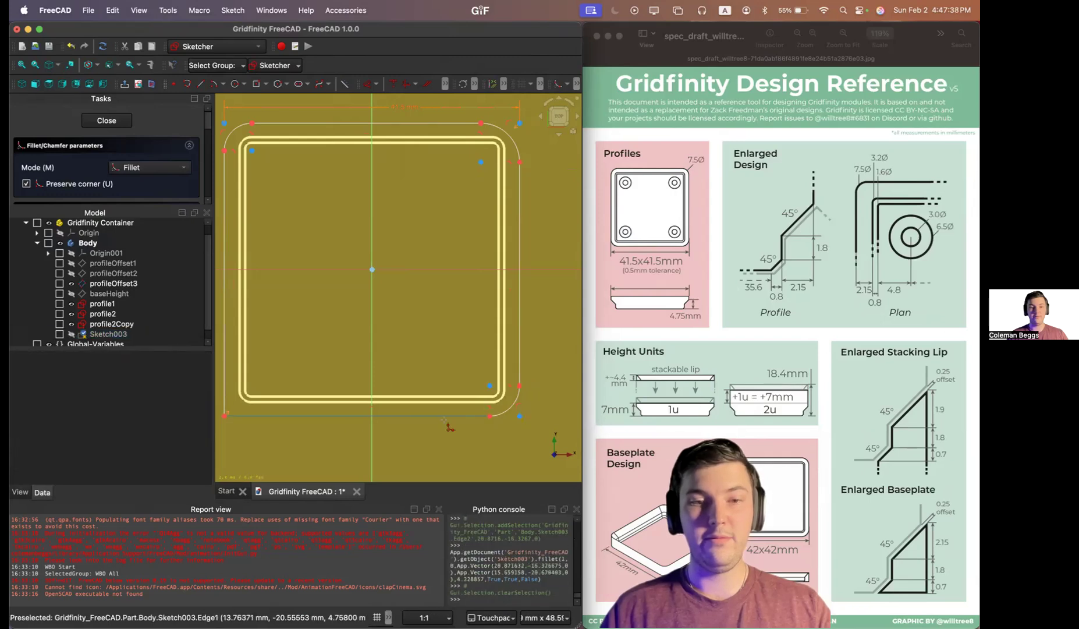
left_click(268, 416)
left_click(225, 394)
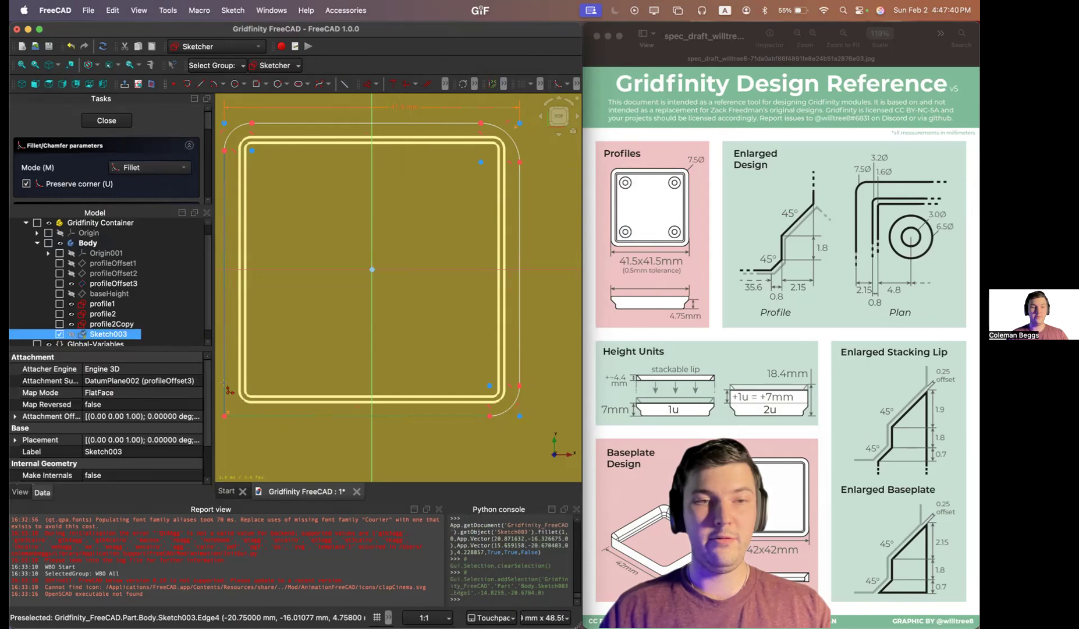
Step: Constrain the rectangle's top and right edges to equal length
key("e")
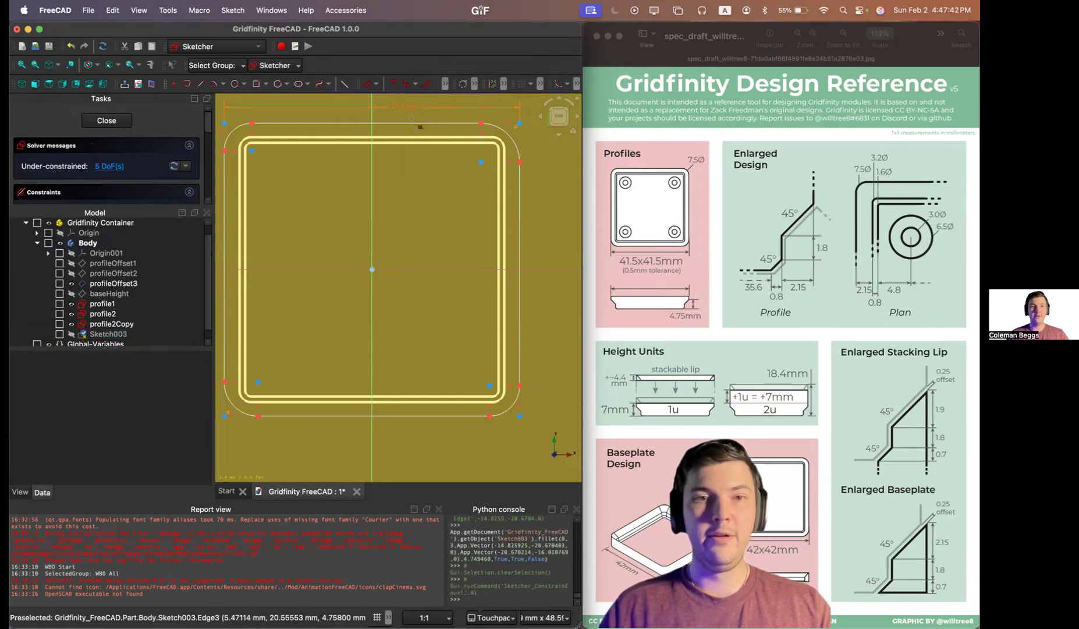
left_click(411, 123)
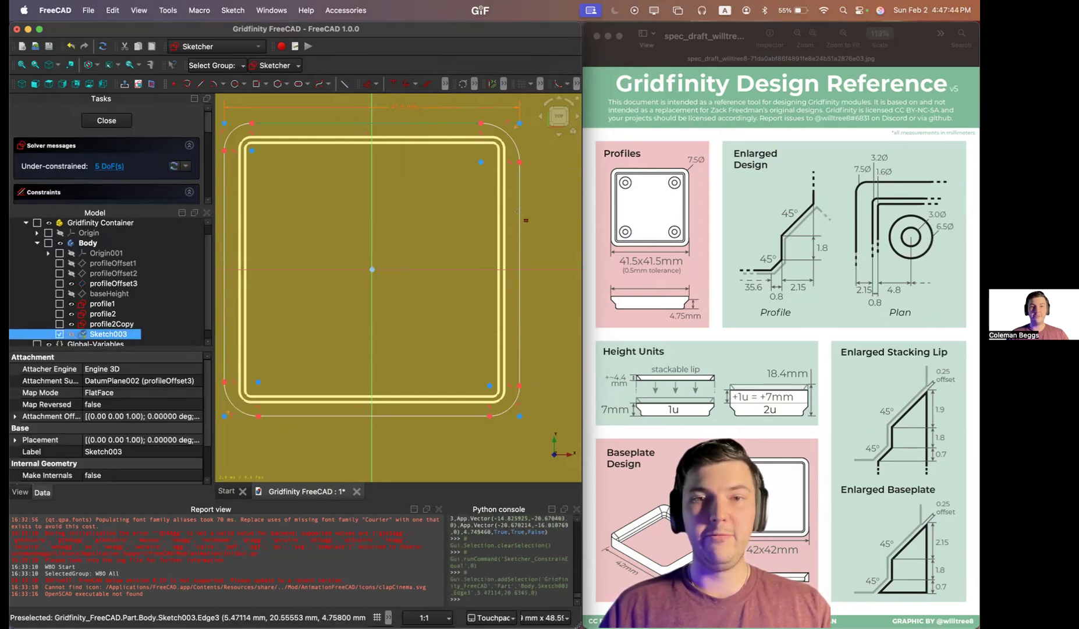
left_click(518, 212)
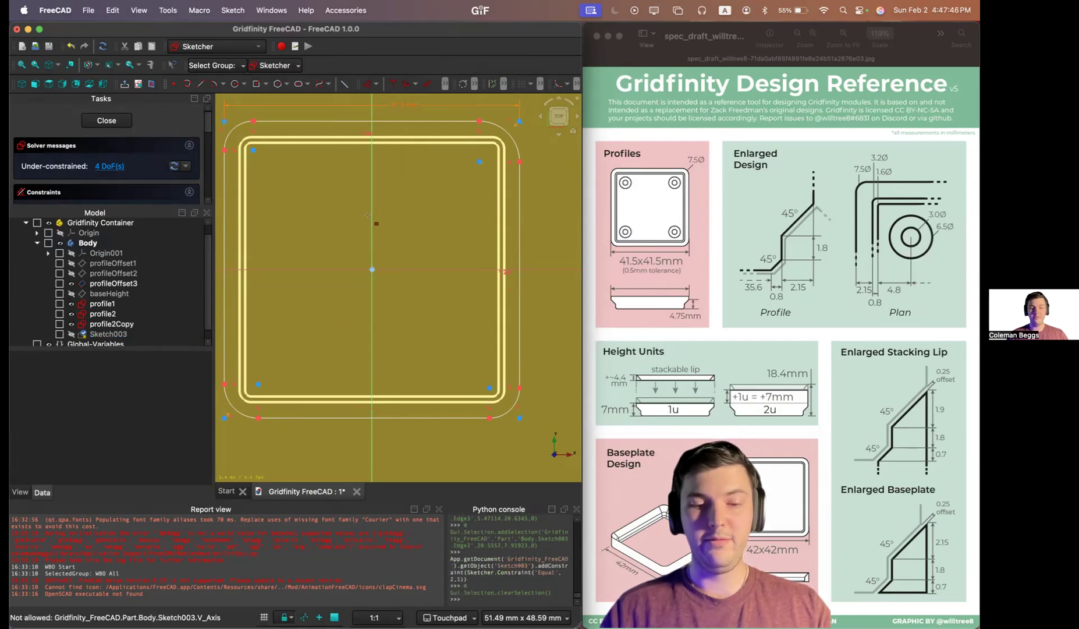
Step: Apply equal constraints between the four corner fillet arcs so they share one radius
key("k")
key("o")
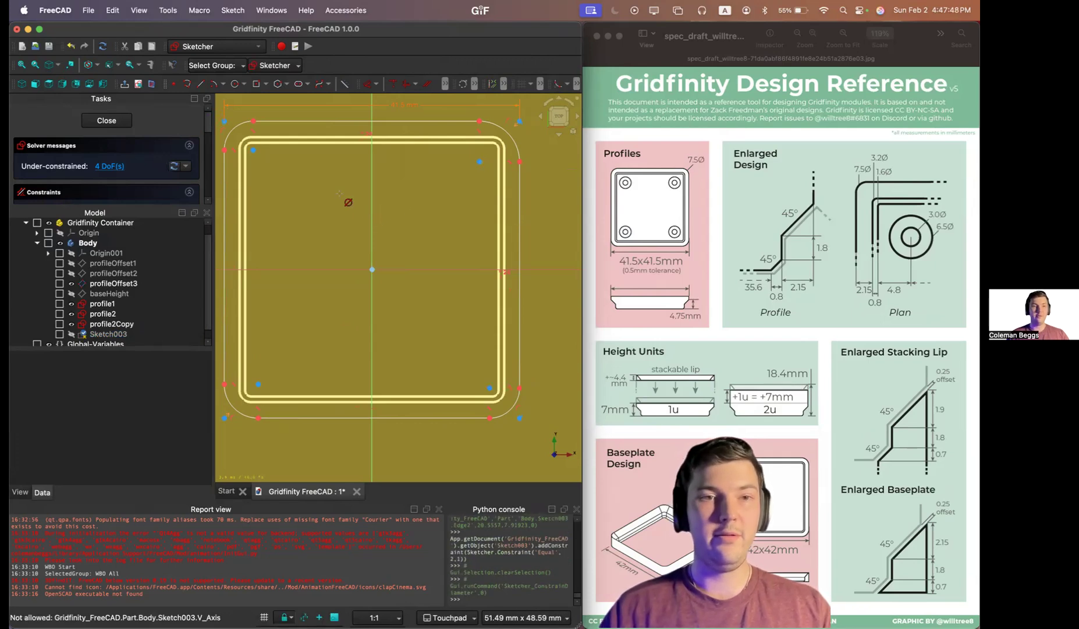
key("e")
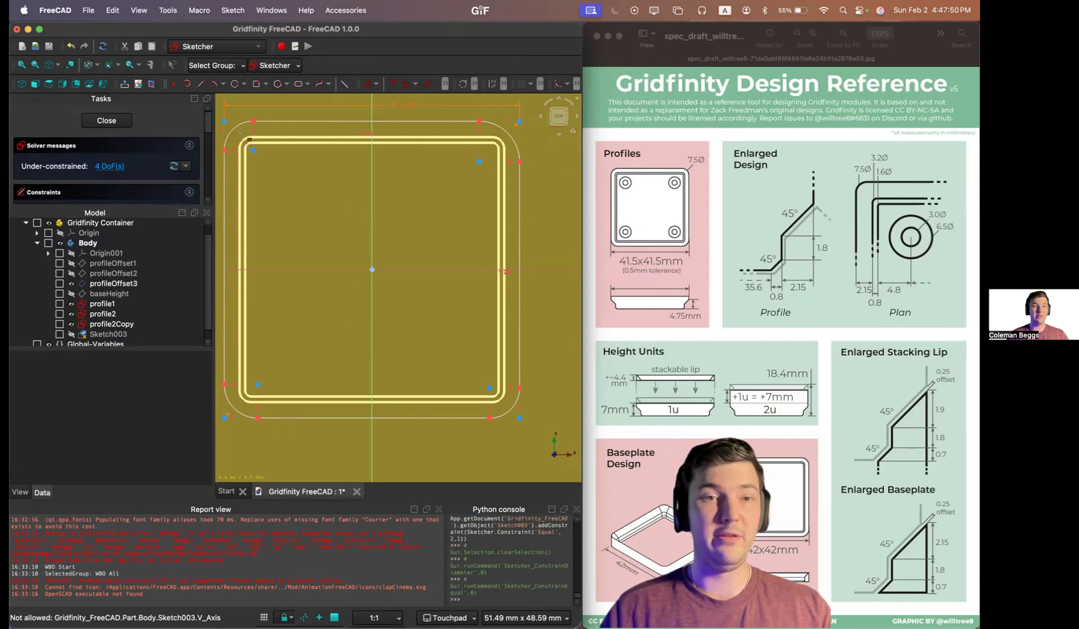
left_click(250, 139)
left_click(517, 144)
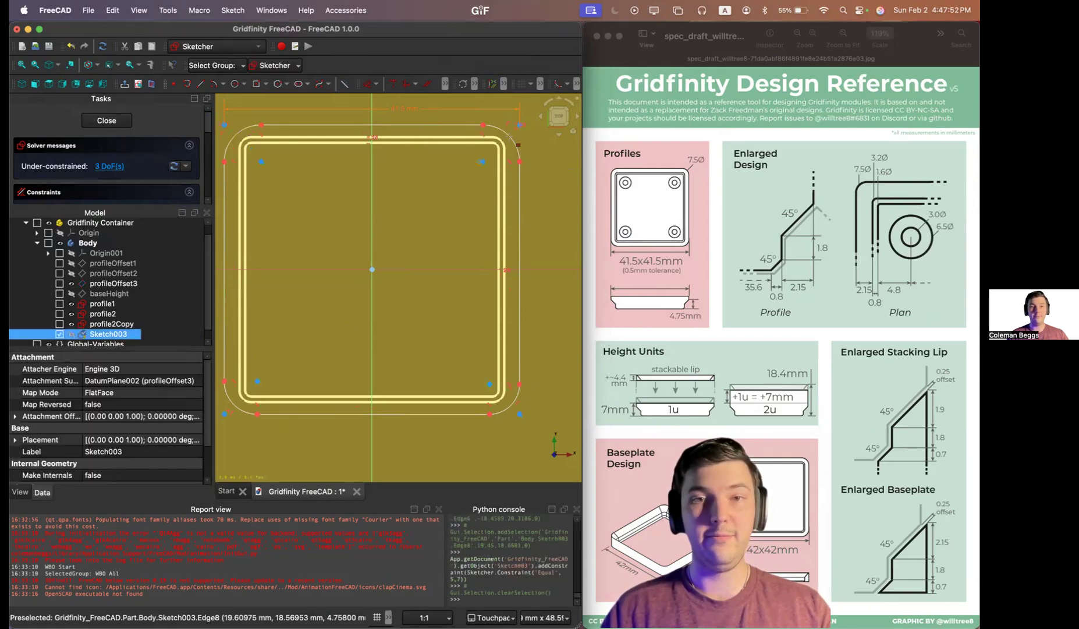
left_click(515, 141)
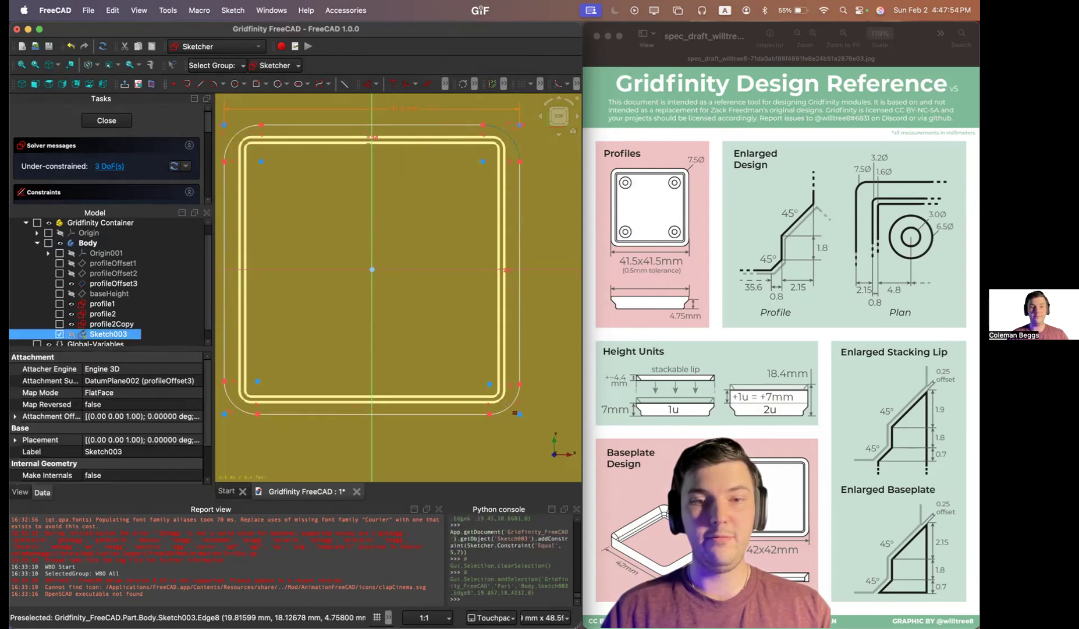
left_click(502, 410)
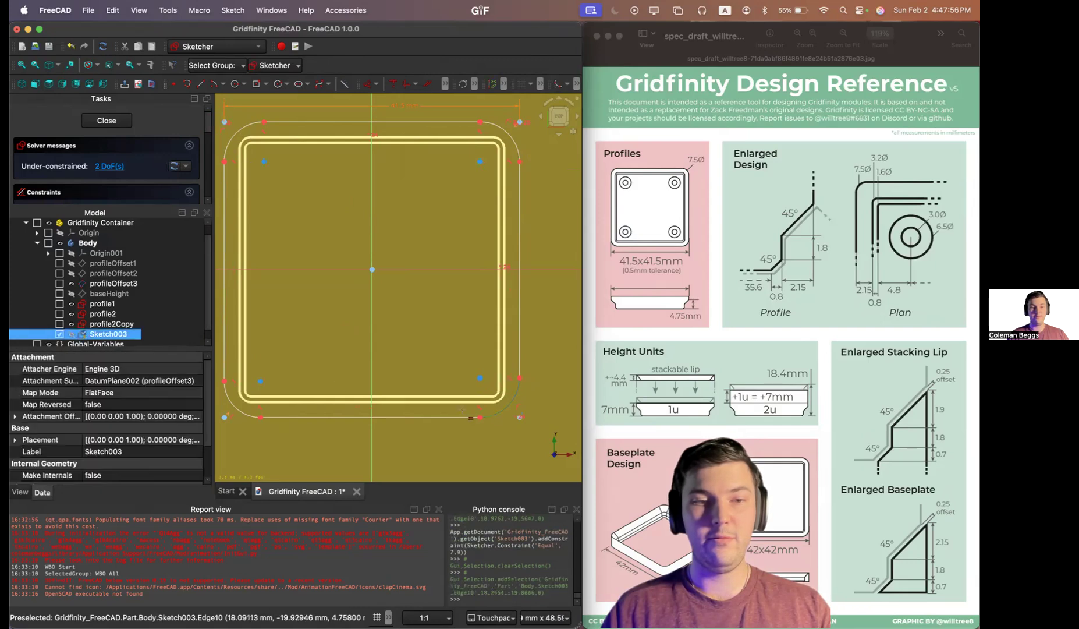
left_click(231, 400)
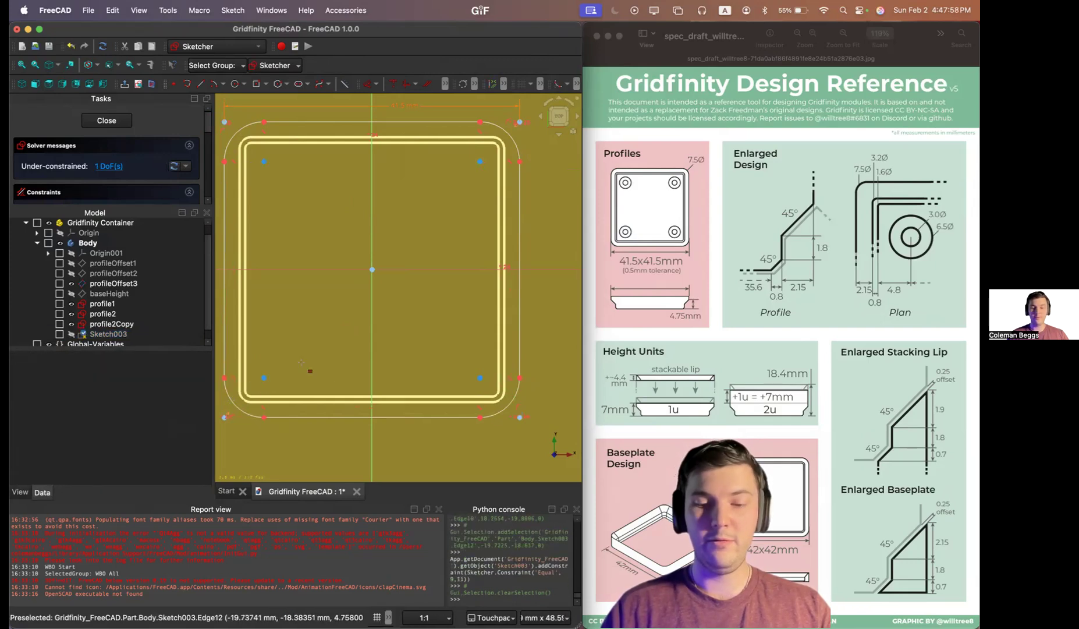
Step: Add a length property named filletDiameter3 to the Base group of Global-Variables
key("k")
key("o")
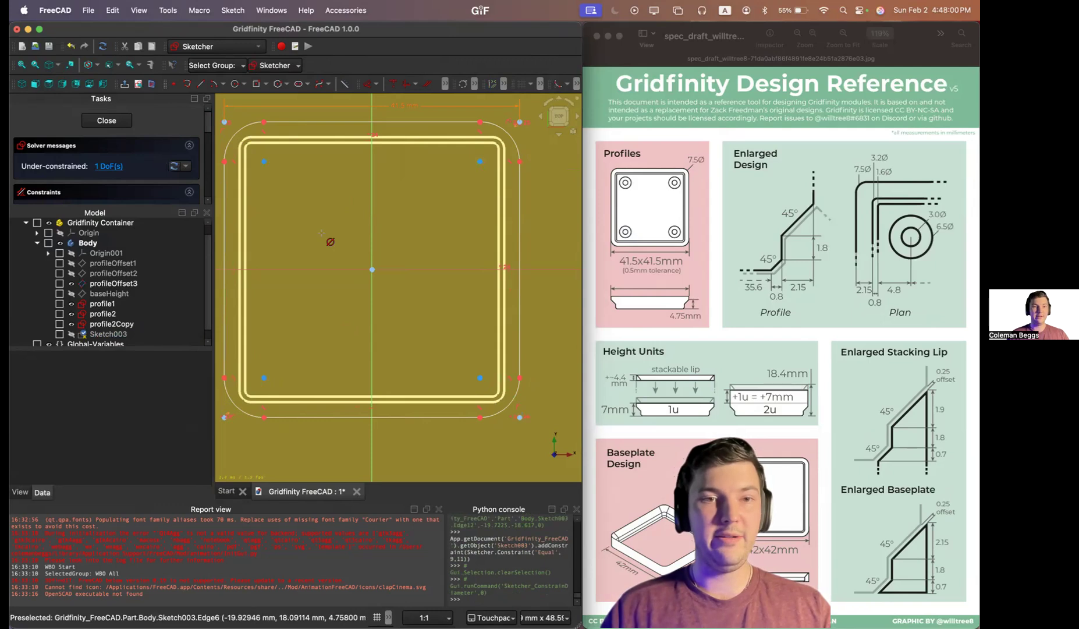
scroll(96, 317, "down", 1)
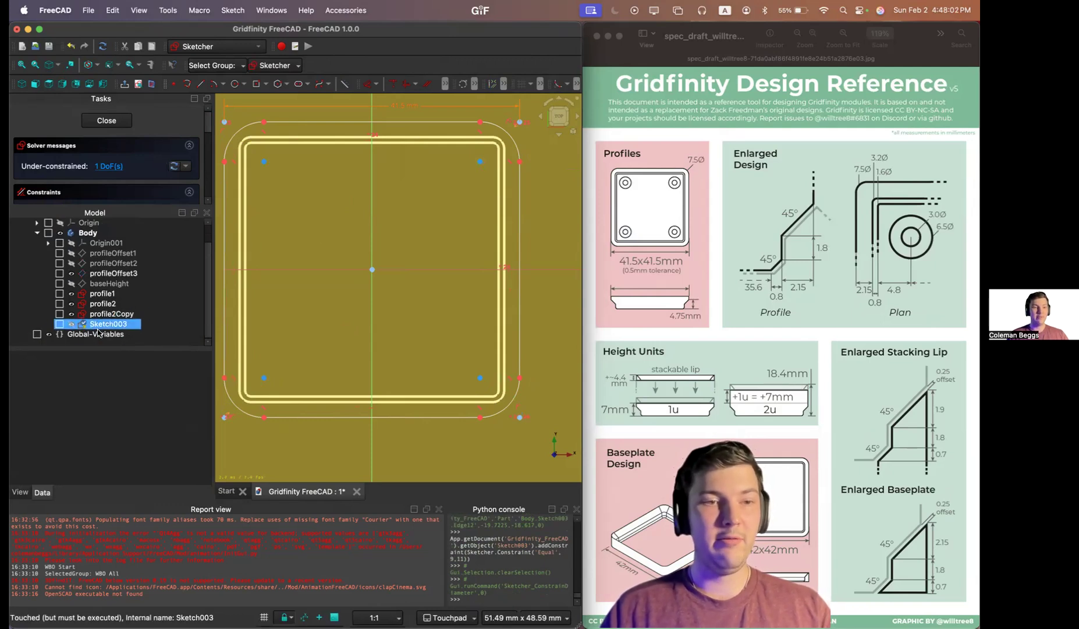
left_click(97, 335)
right_click(106, 426)
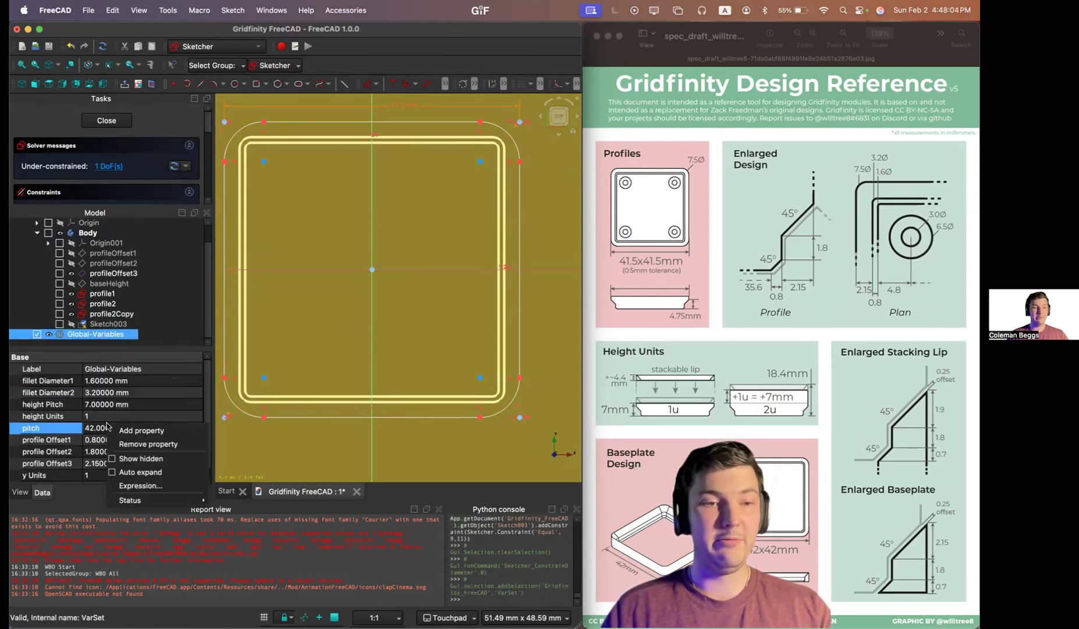
left_click(130, 432)
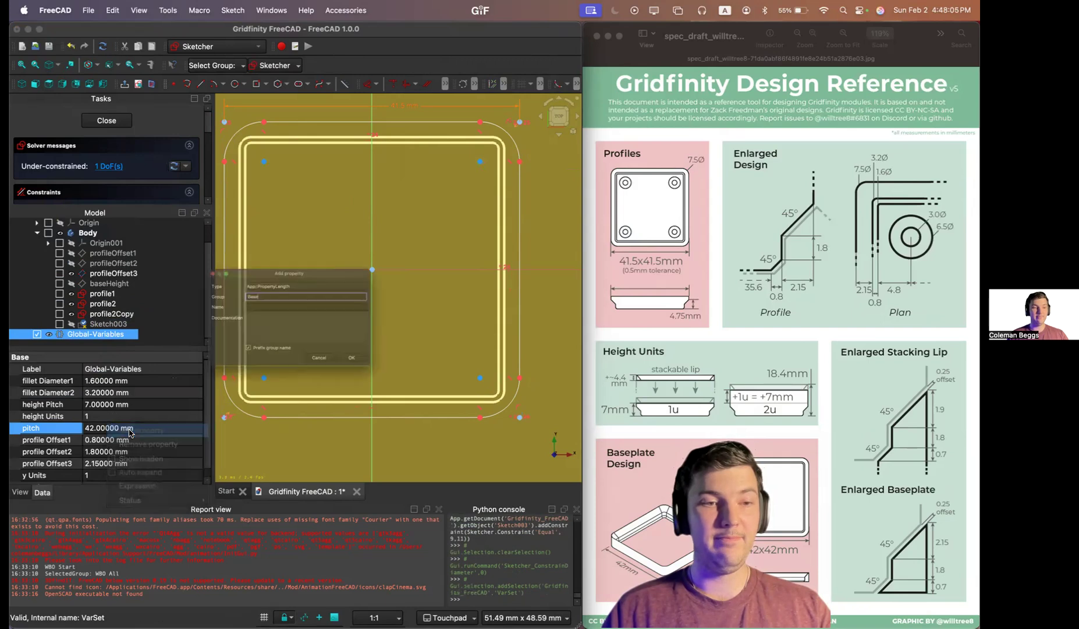
left_click(278, 300)
type("fille")
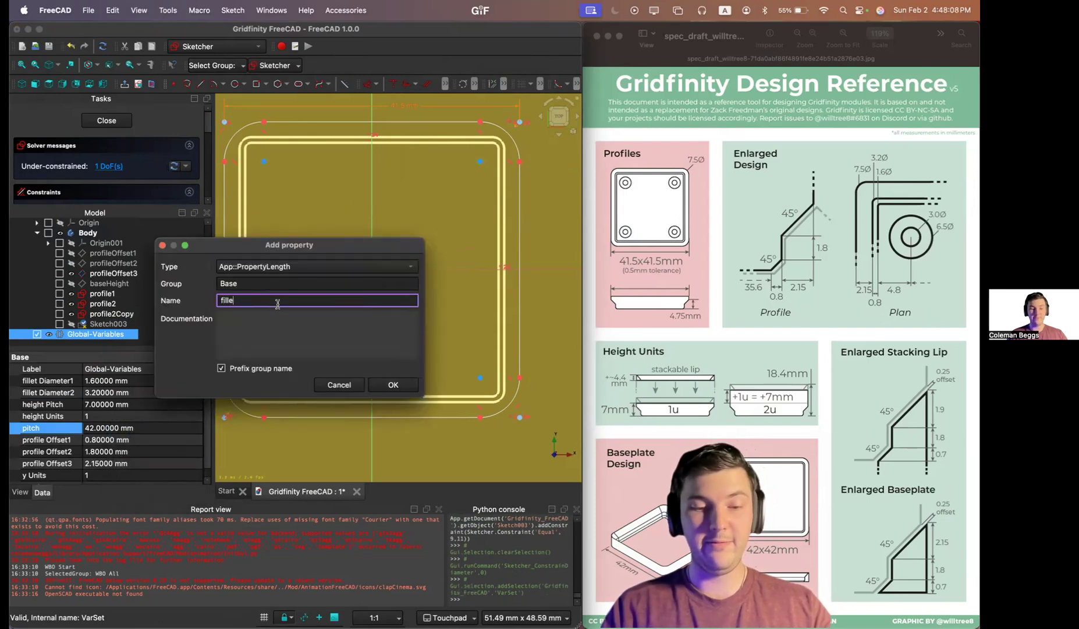
type("tDiameter3")
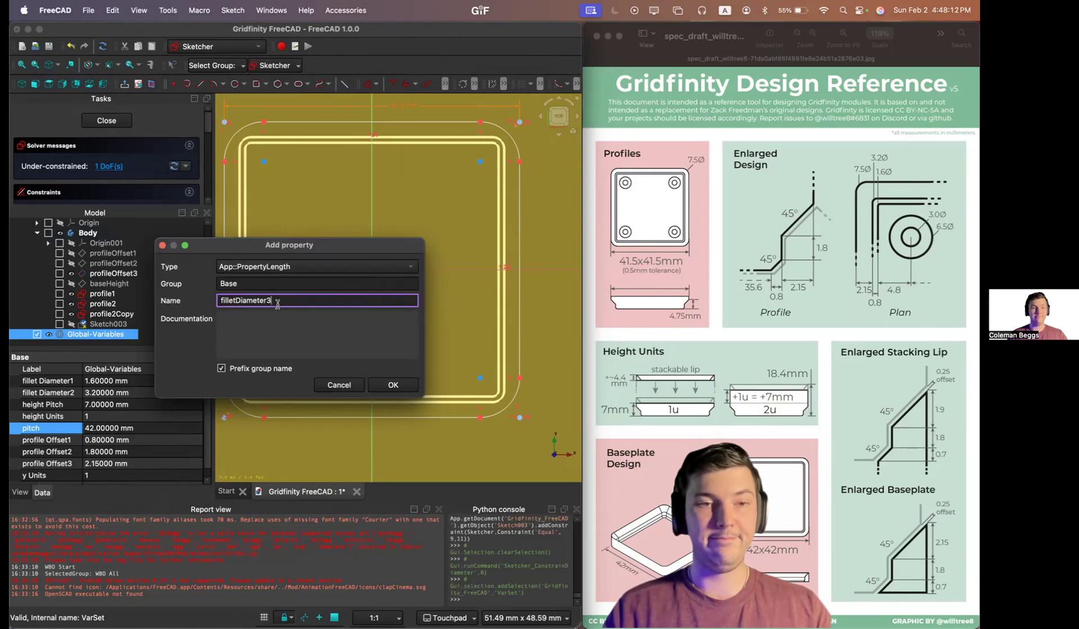
key("Return")
Step: Set the fillet Diameter3 variable to 7.5 mm
left_click(95, 410)
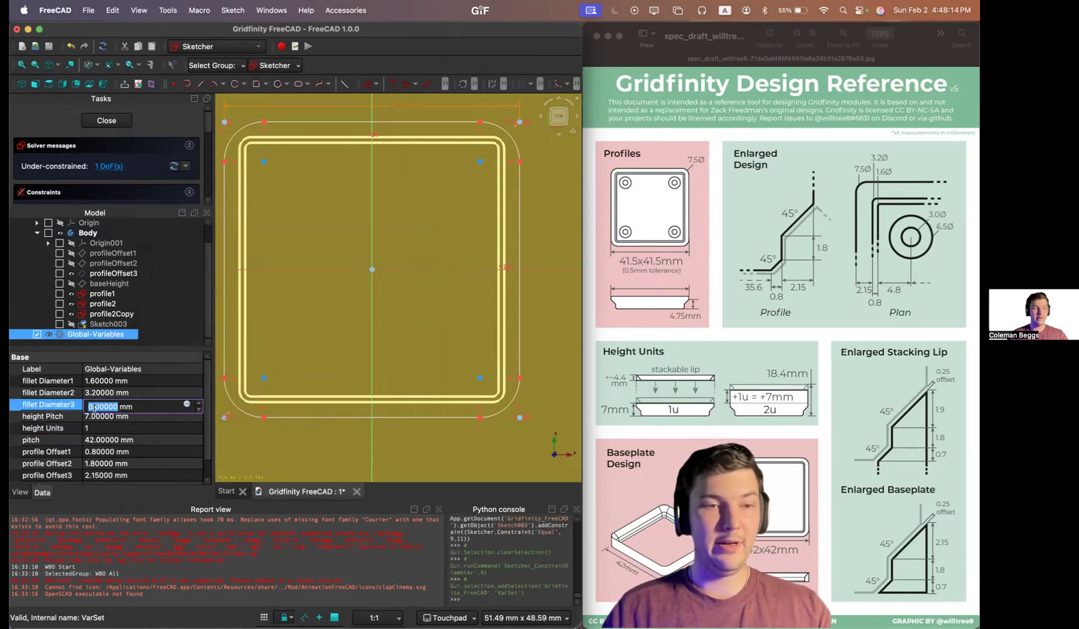
type("7.5")
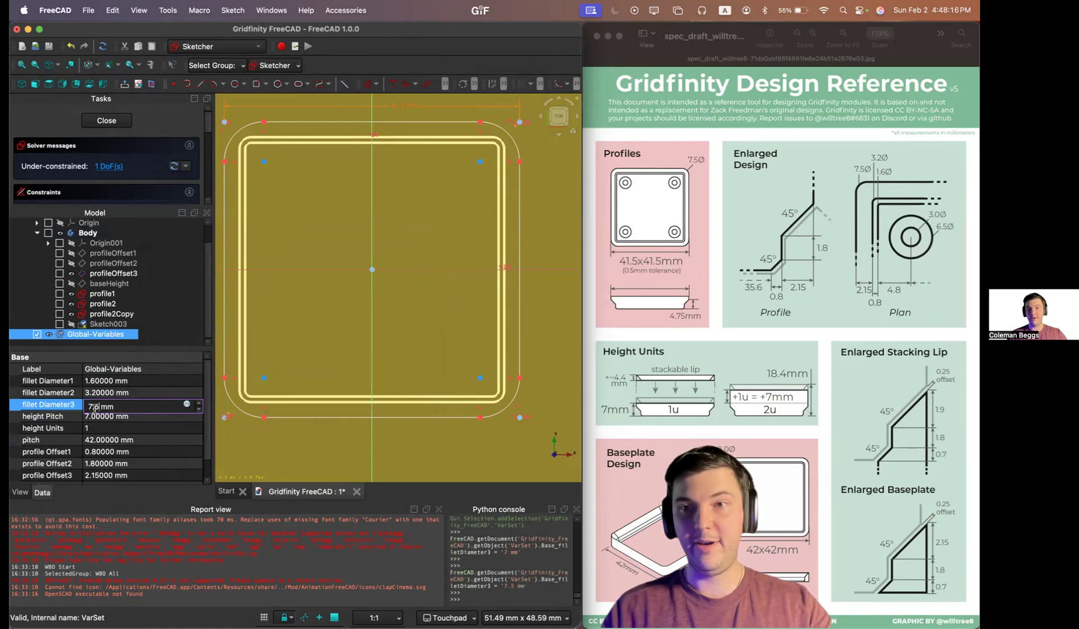
key("Return")
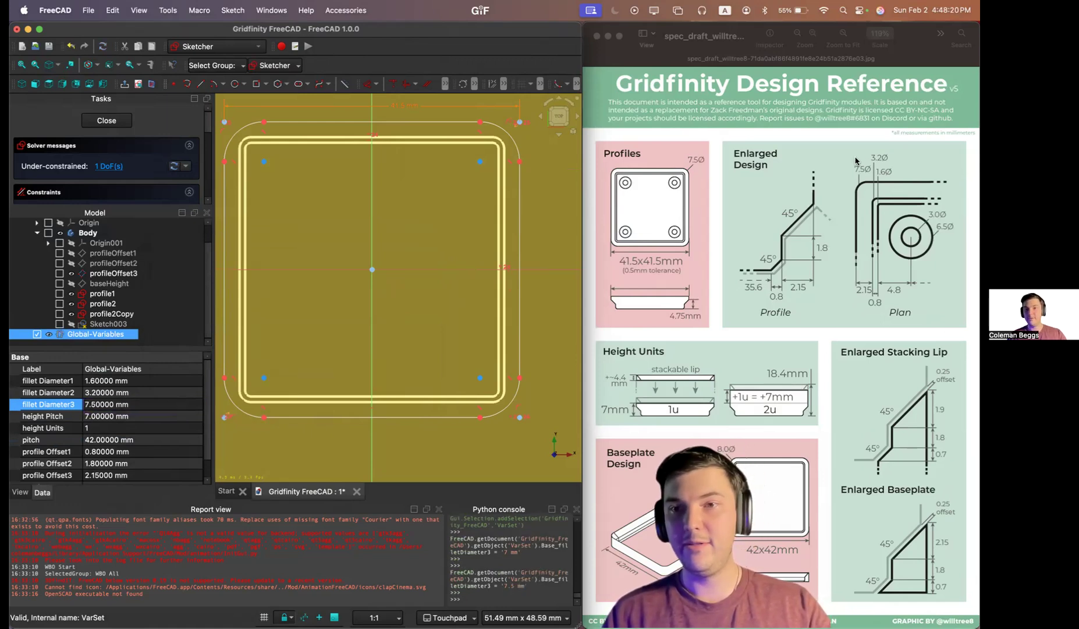
Step: Constrain the upper-left corner fillet's diameter with the expression <<Global-Variables>>.Base_filletDiameter3
left_click(301, 196)
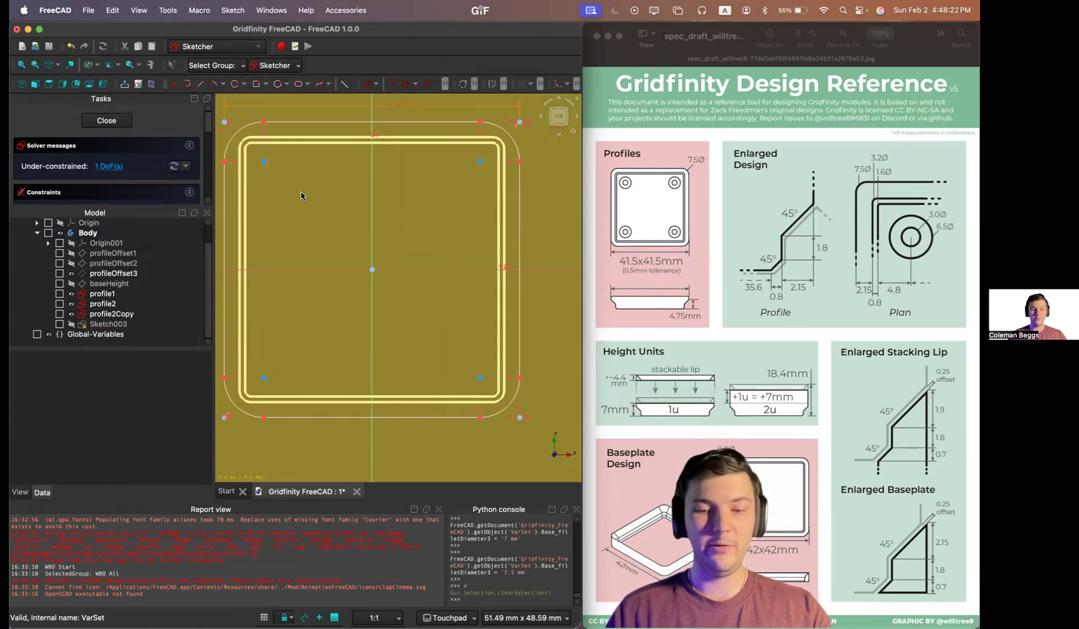
key("k")
key("o")
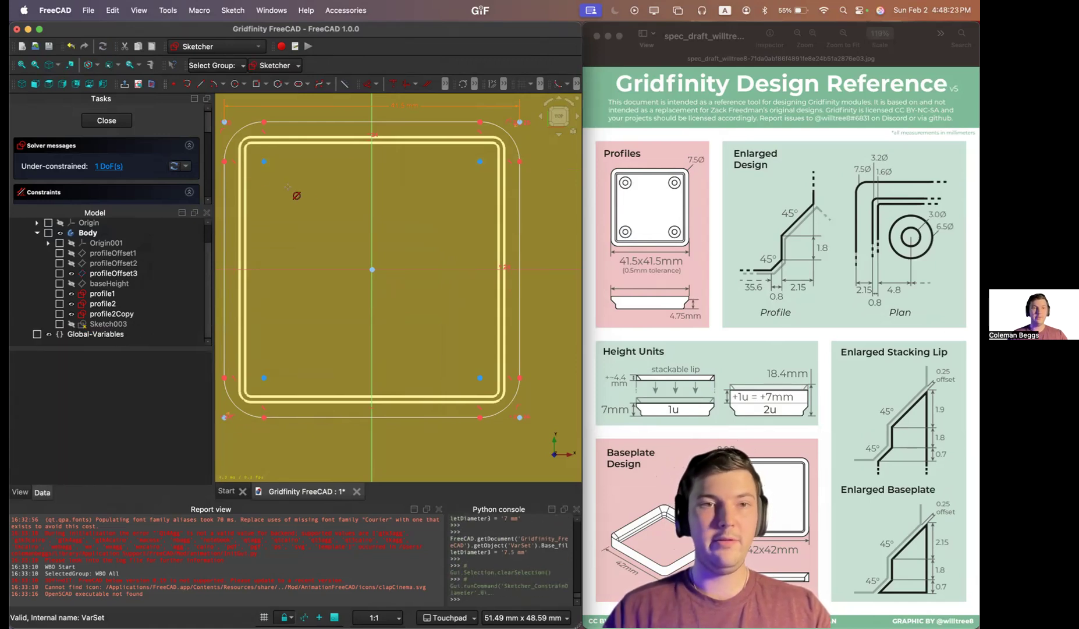
left_click(241, 130)
left_click(390, 142)
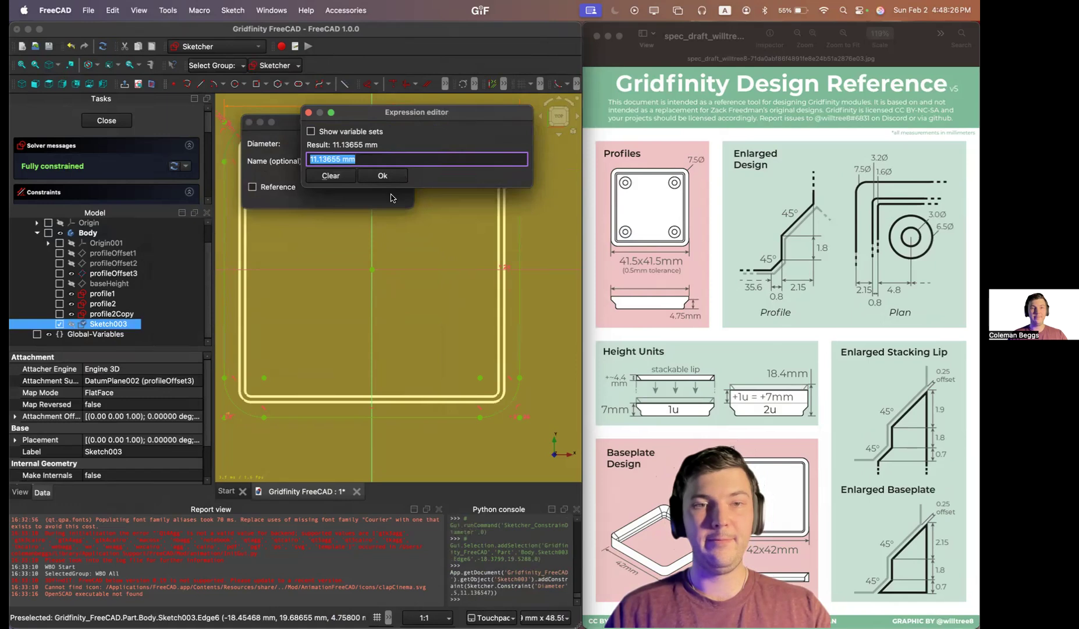
type("glo")
key("Return")
type(".fi")
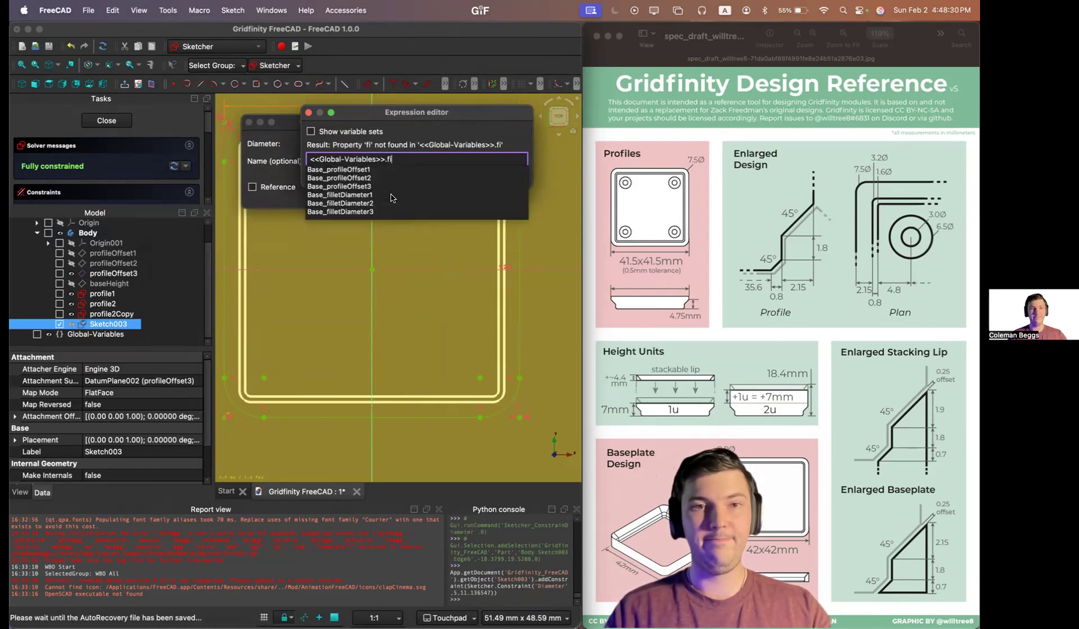
key("Up")
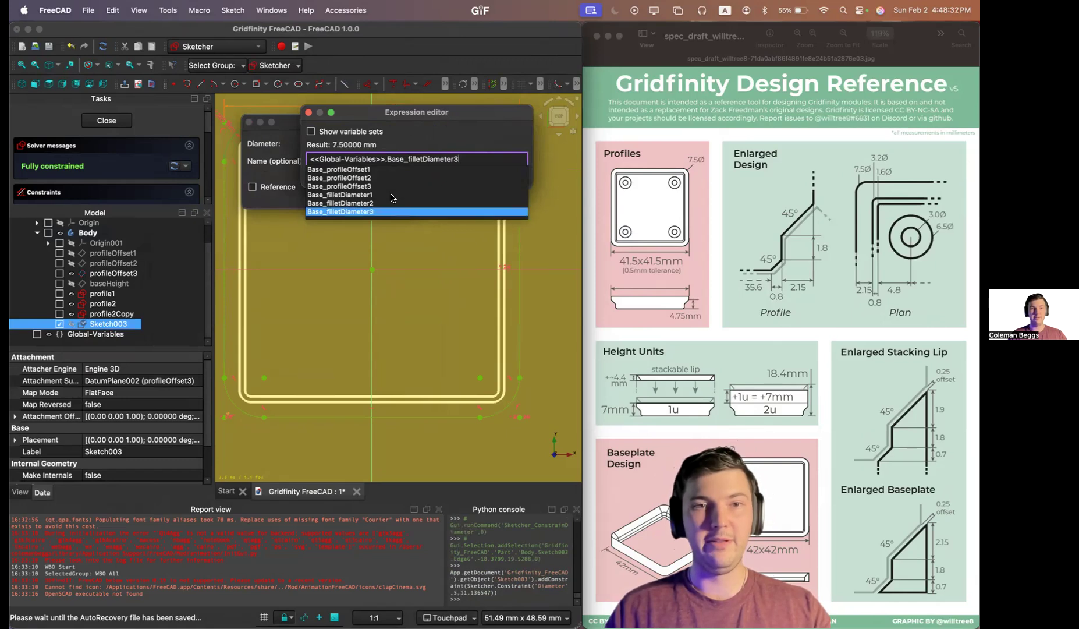
key("Return")
key("Return")
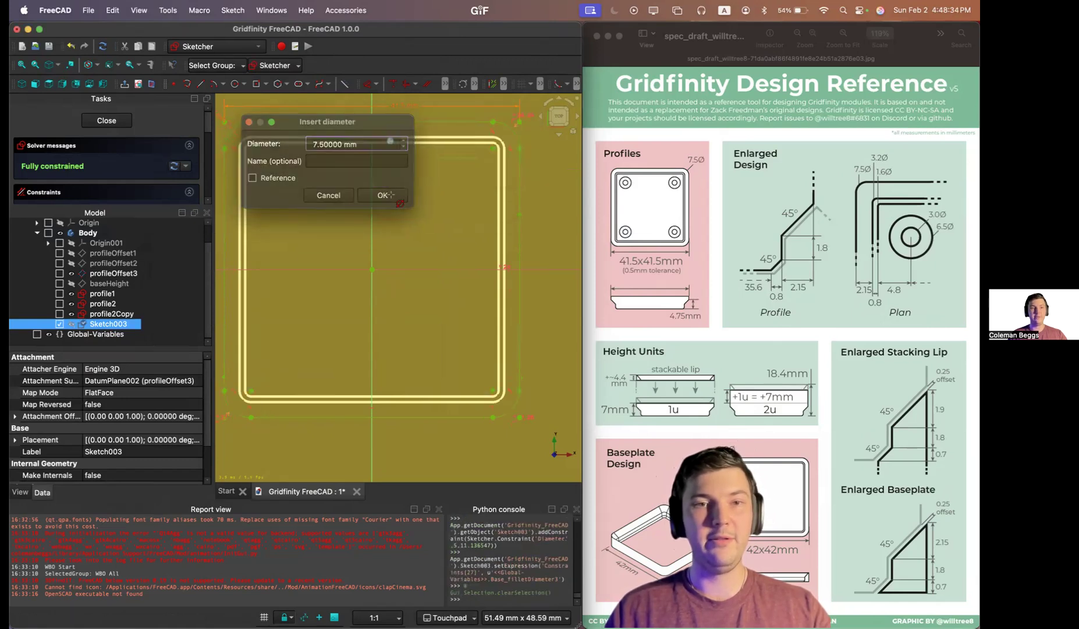
left_click(385, 198)
key("Escape")
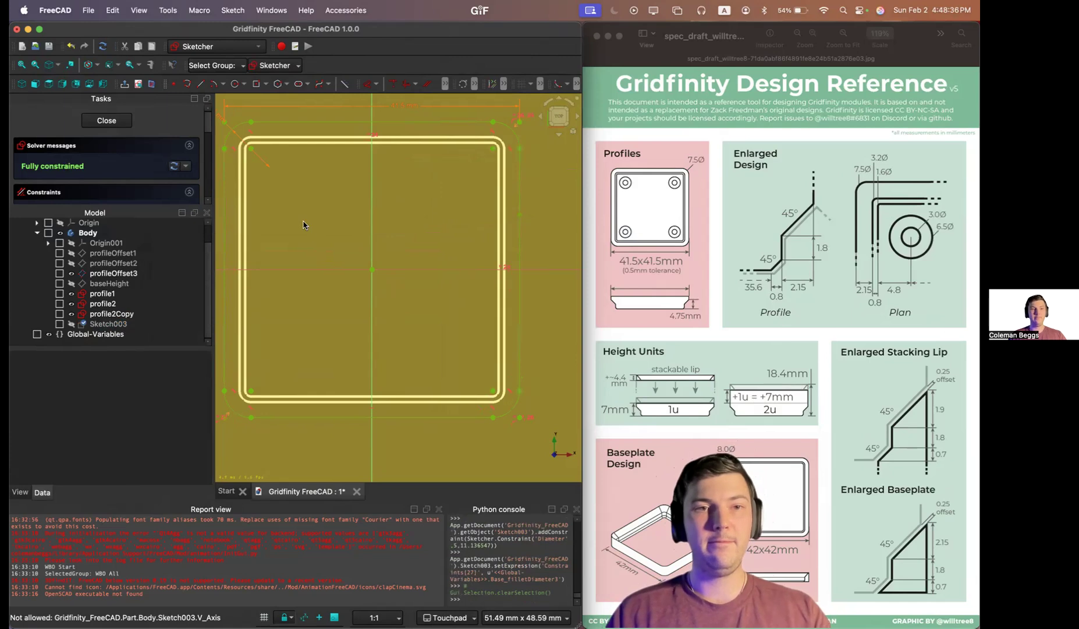
Step: Close the outer profile sketch and rename it profile3
middle_click_drag(309, 227, 328, 256)
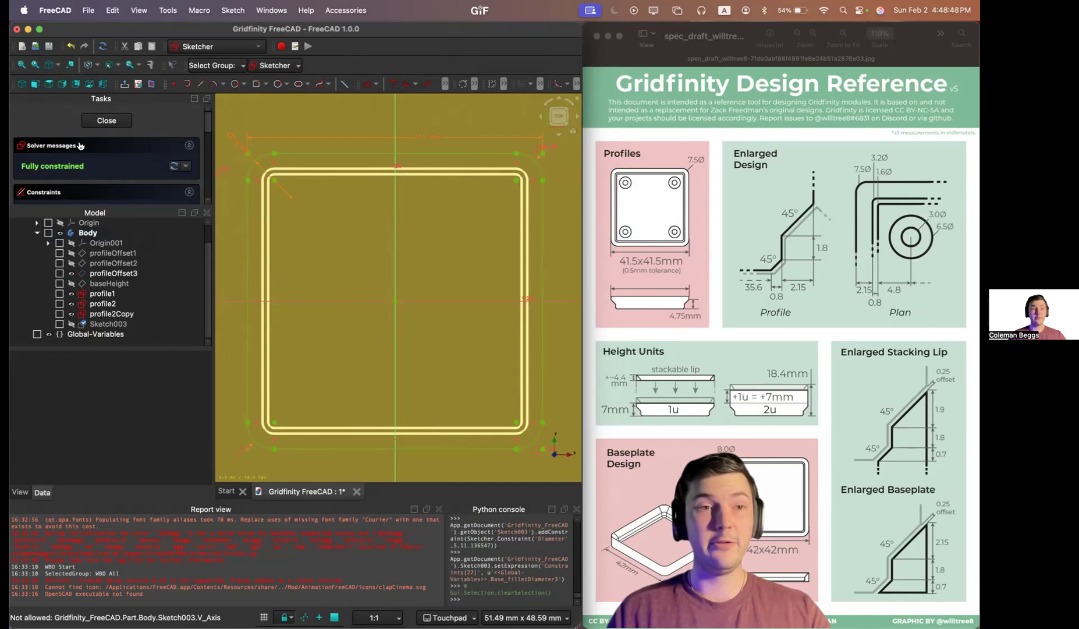
left_click(107, 120)
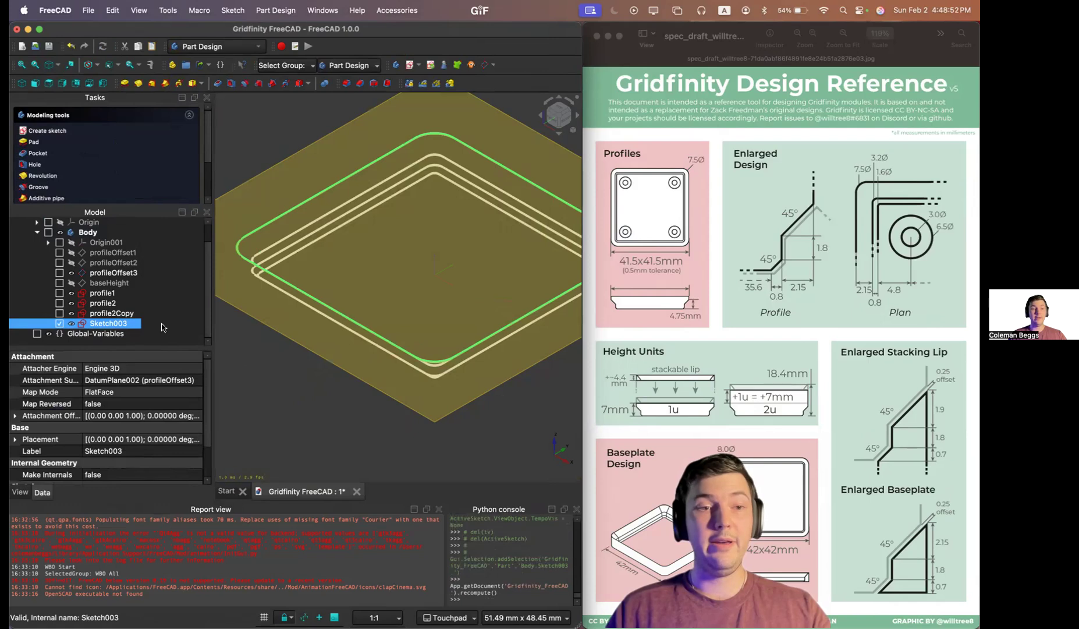
left_click(110, 323)
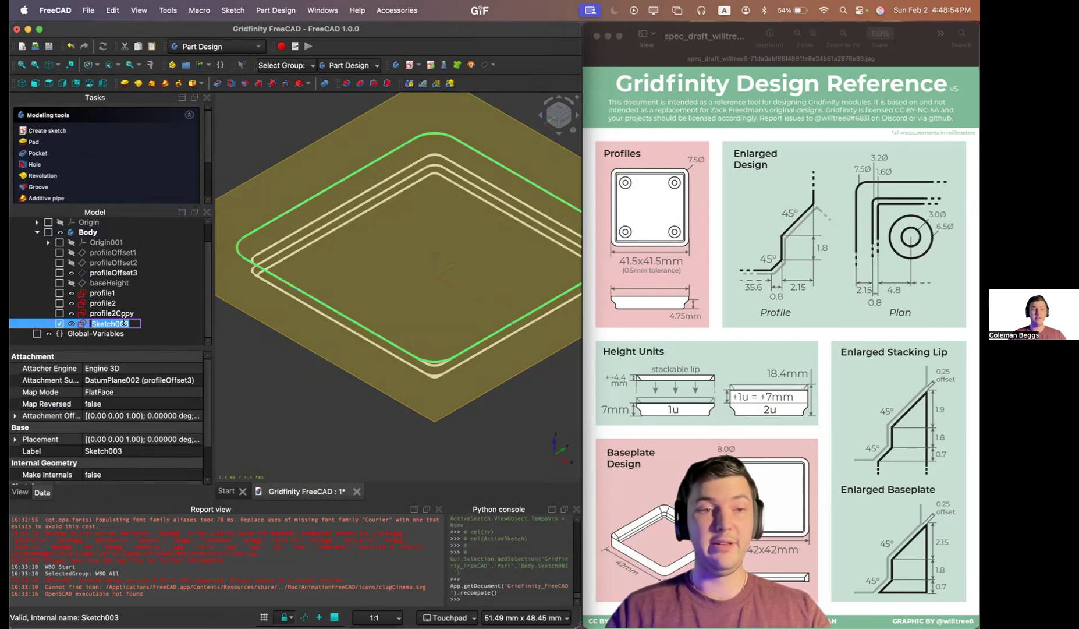
key("F2")
type("profile3")
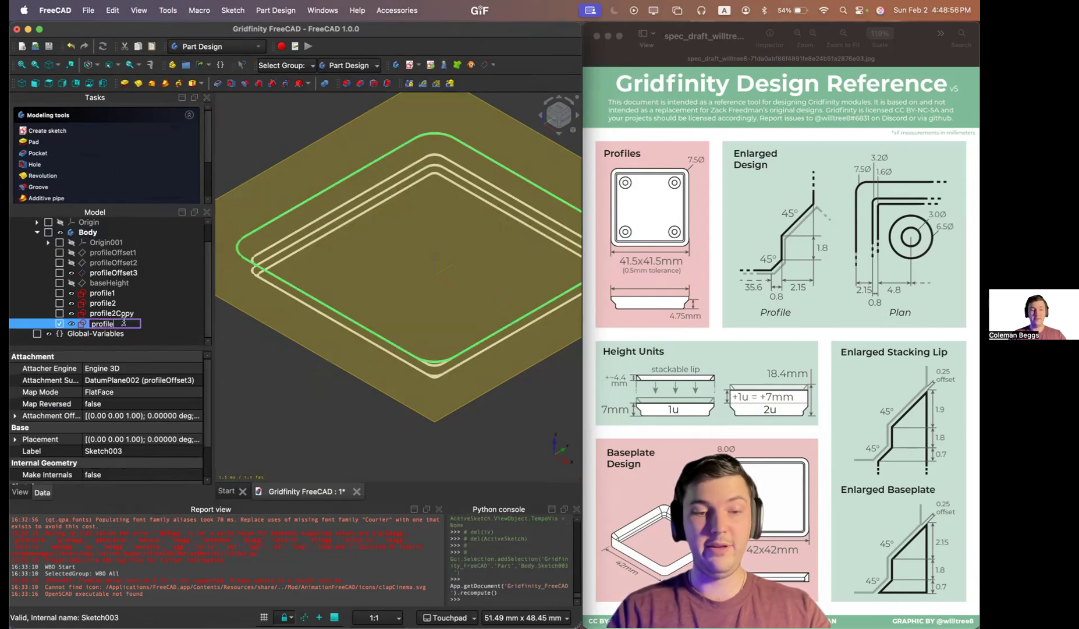
key("Return")
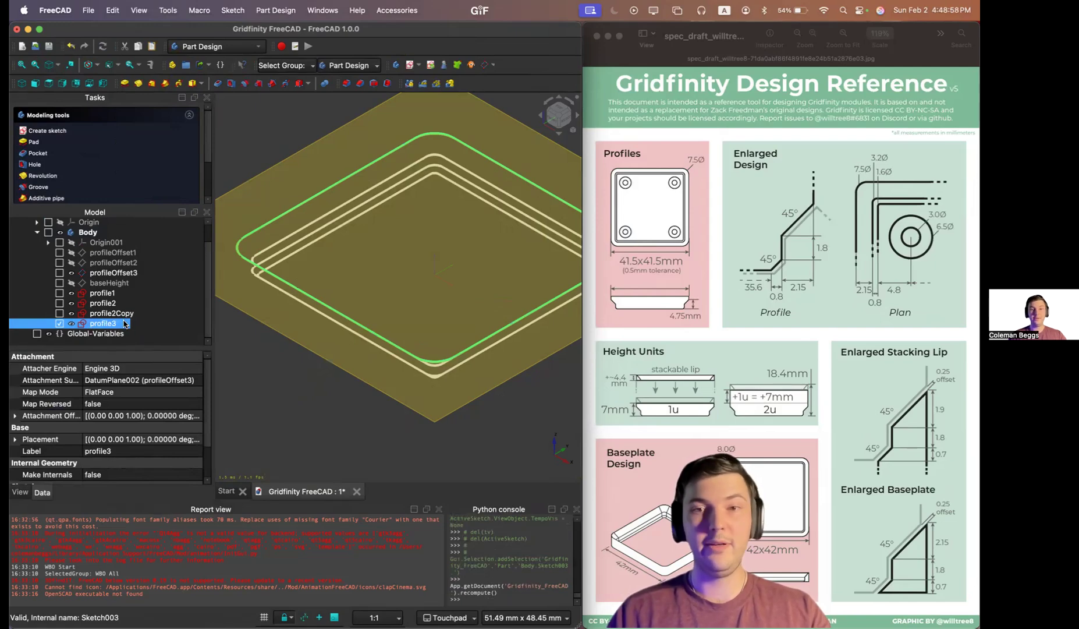
left_click(262, 378)
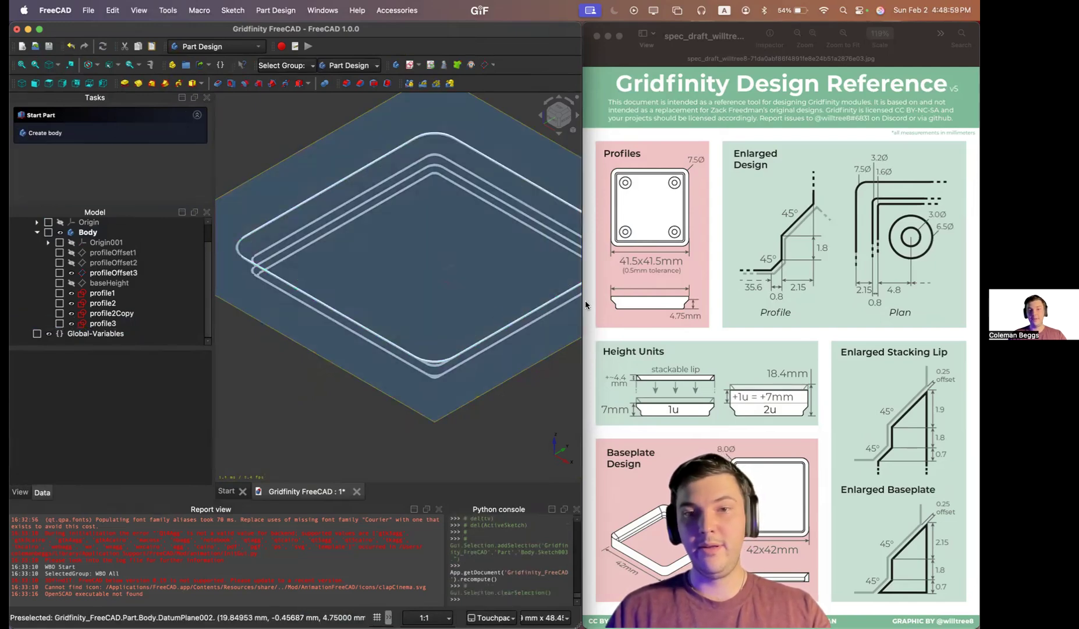
Step: Switch to the design reference in Preview and examine the bin's side profile above the 4.75 mm base height, then return to FreeCAD
left_click(624, 304)
scroll(620, 307, "up", 5, "ctrl")
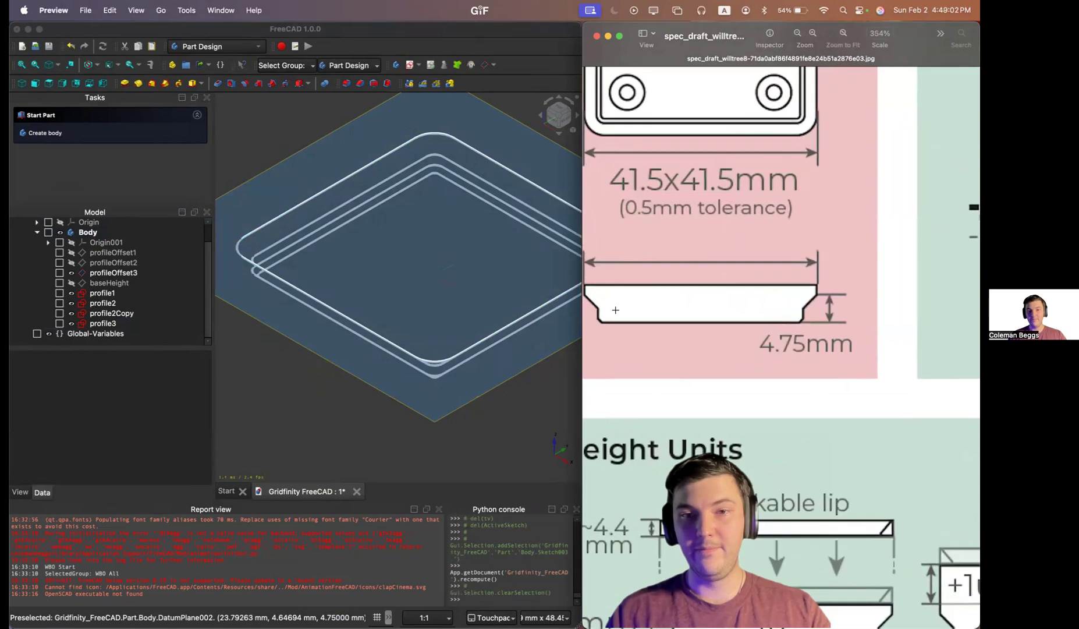
scroll(615, 310, "left", 2)
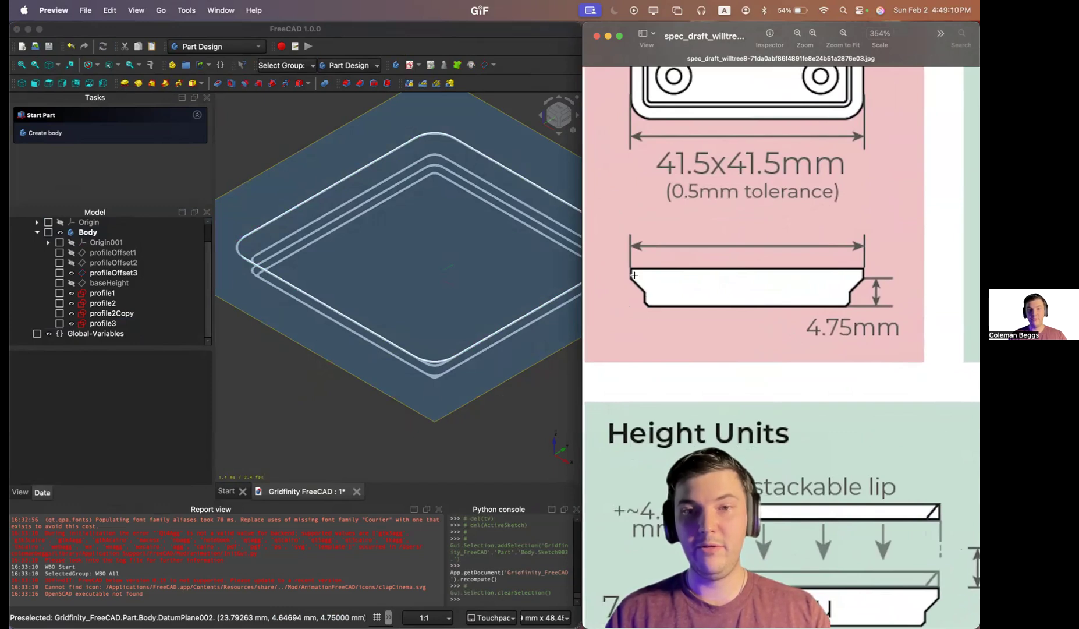
scroll(634, 299, "down", 10, "ctrl")
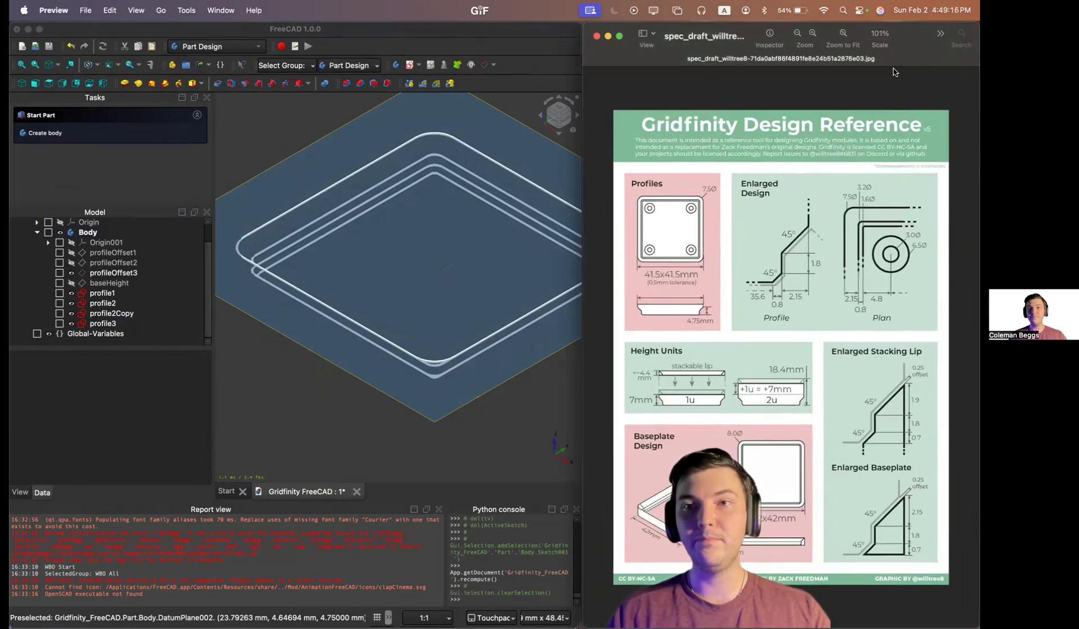
left_click(839, 35)
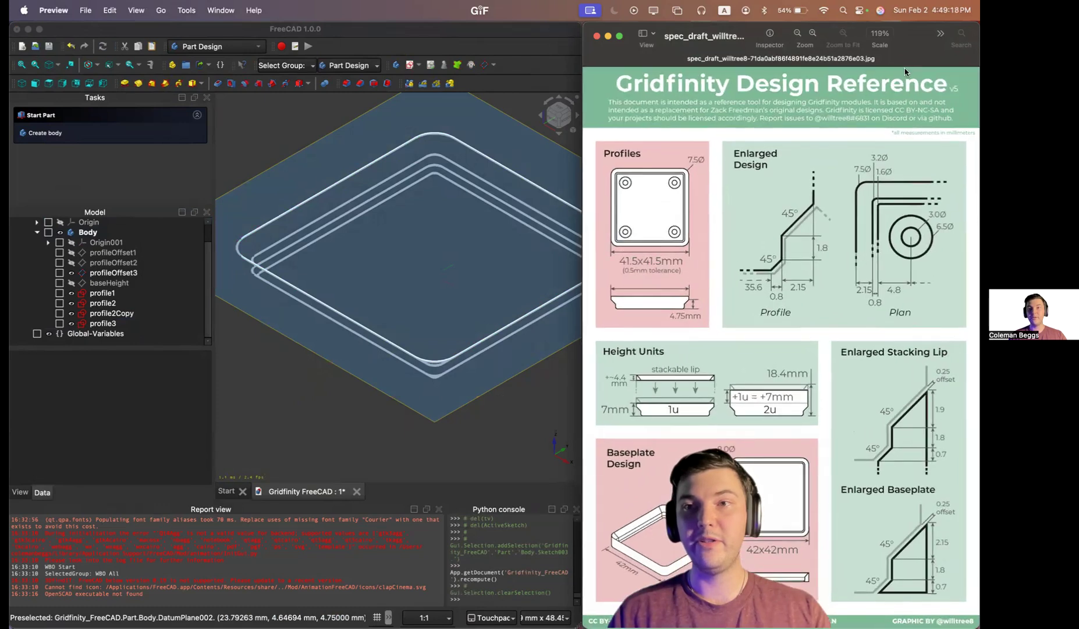
left_click(284, 339)
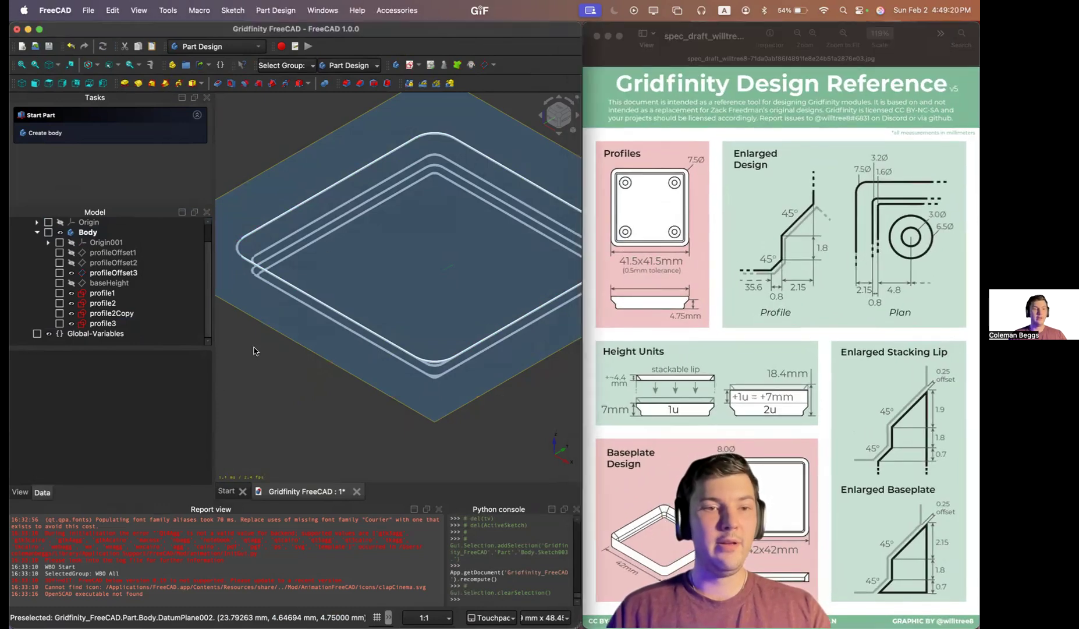
Step: Hide the profileOffset3 datum plane and show the baseHeight datum plane
left_click(111, 284)
left_click(111, 277)
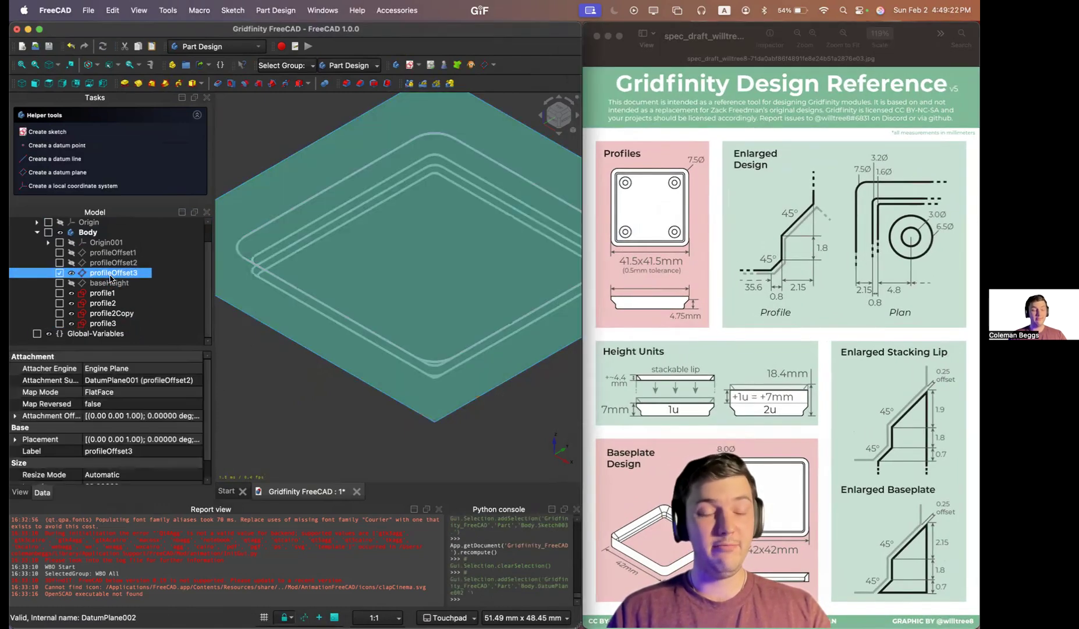
key("space")
left_click(111, 283)
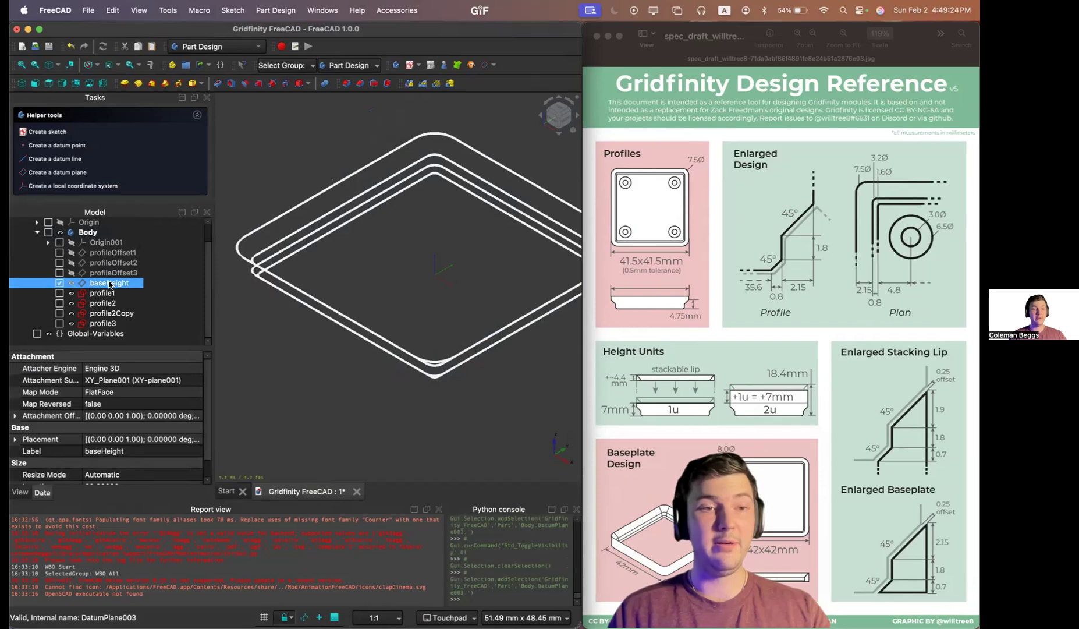
key("space")
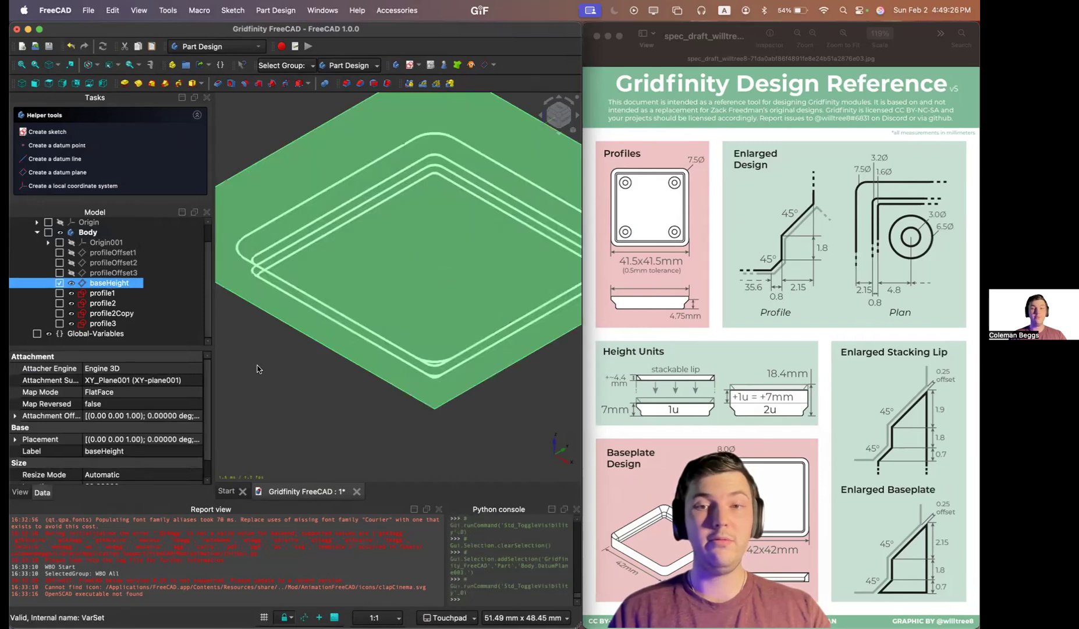
Step: Create a new sketch in the body attached to the baseHeight datum plane
left_click(265, 160)
left_click(41, 132)
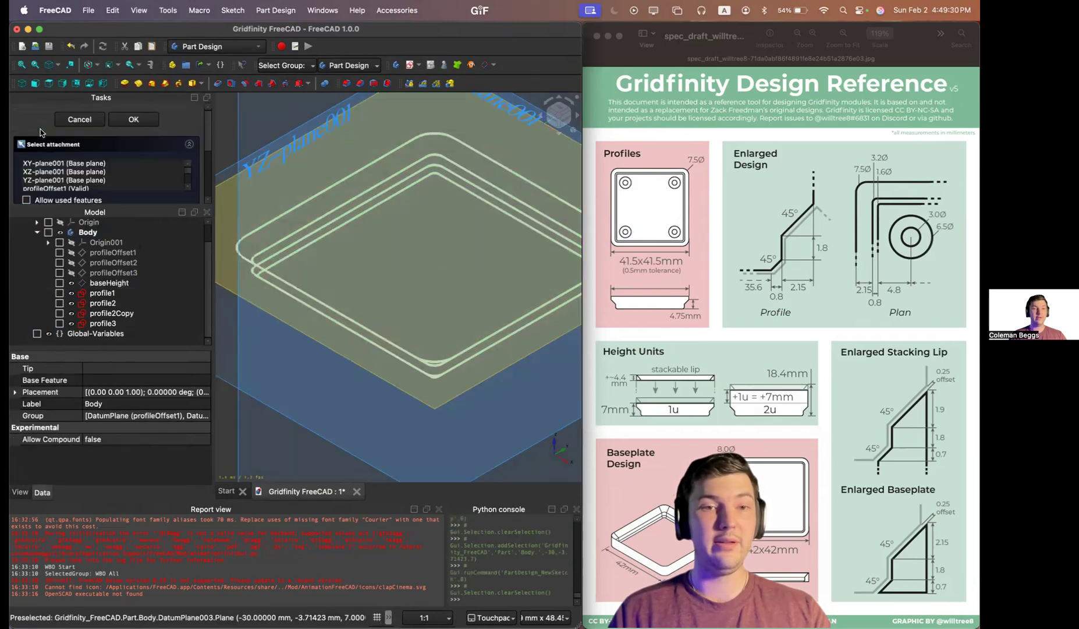
left_click(108, 180)
scroll(99, 177, "down", 2)
left_click(86, 181)
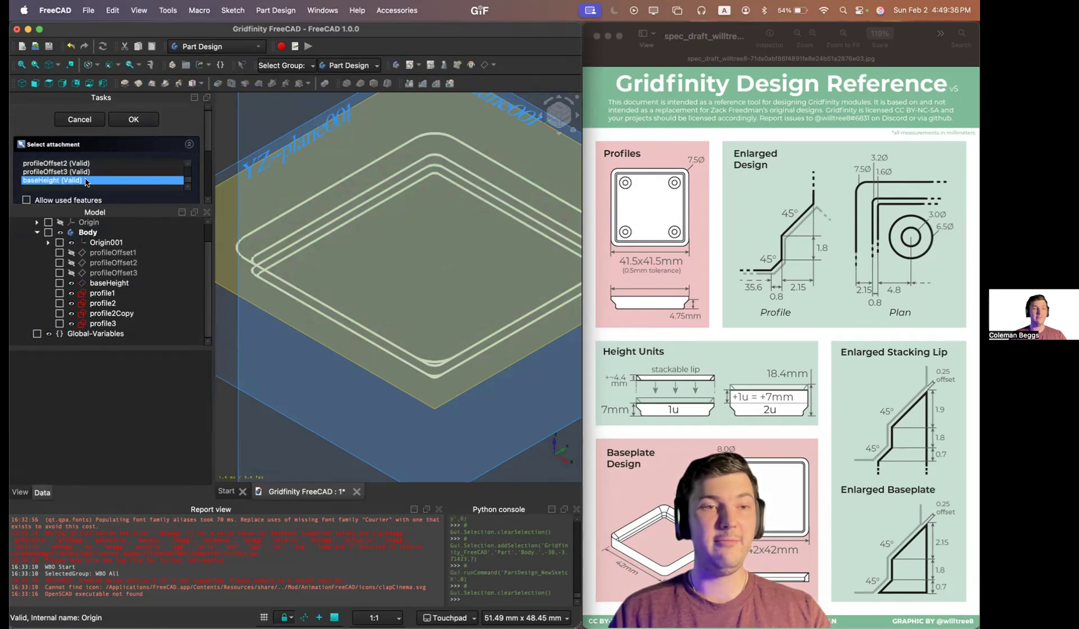
left_click(134, 119)
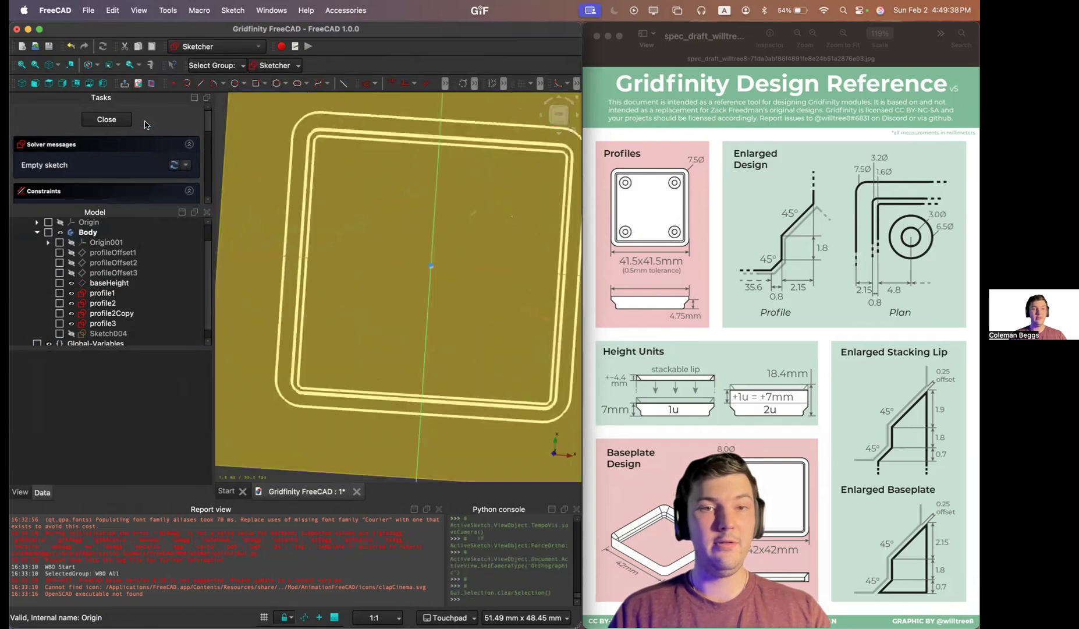
Step: Carbon-copy the profile3 geometry and constraints into the new sketch on the baseHeight plane
mouse_move(484, 281)
left_mouse_down("shift")
mouse_move(468, 274)
mouse_move(440, 298)
left_mouse_up("shift")
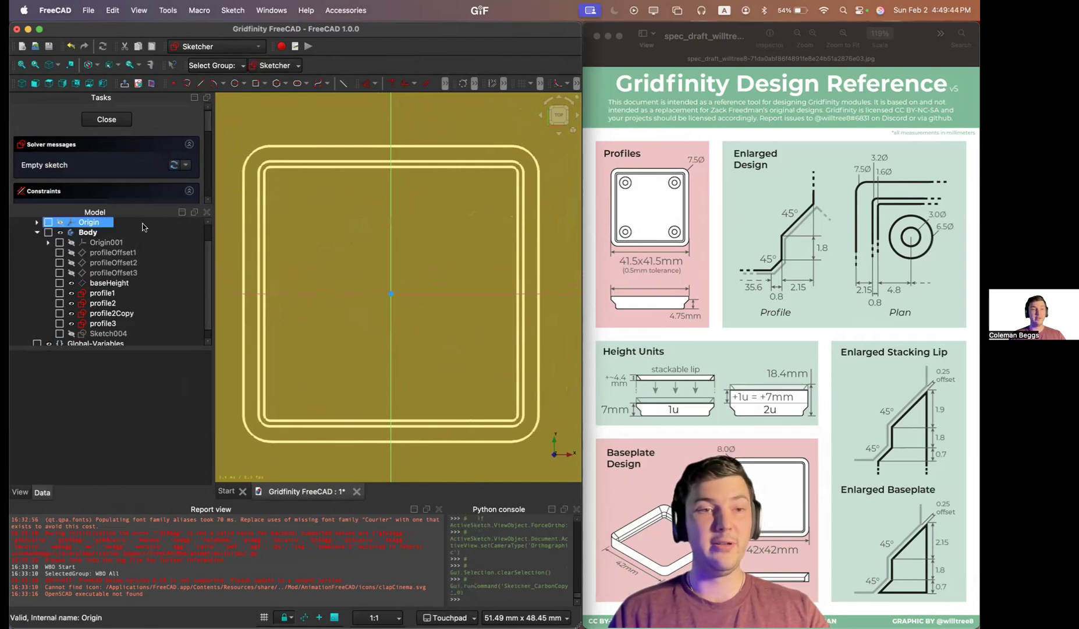
left_click(116, 324)
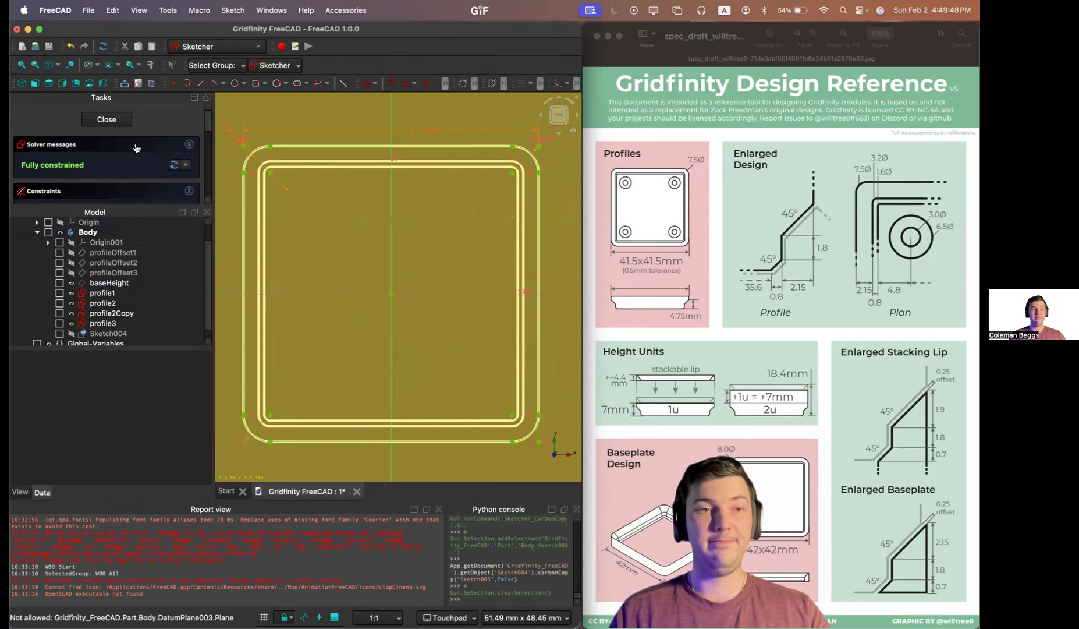
Step: Finish the carbon-copied sketch on the baseHeight plane and rename it profile3Copy
left_click(104, 120)
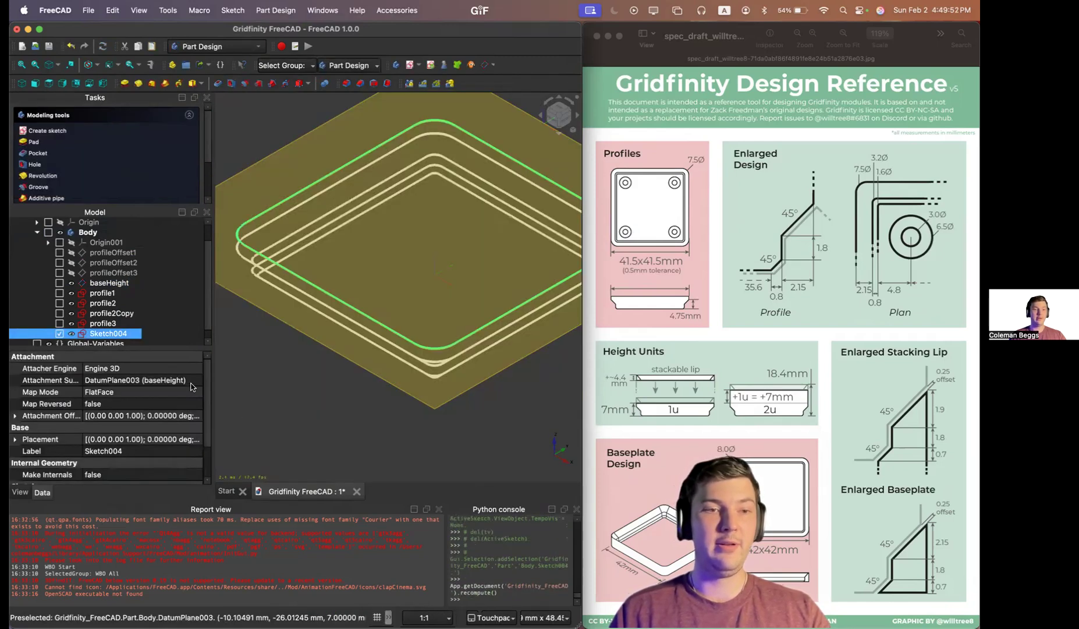
left_click(111, 333)
type("profile3C")
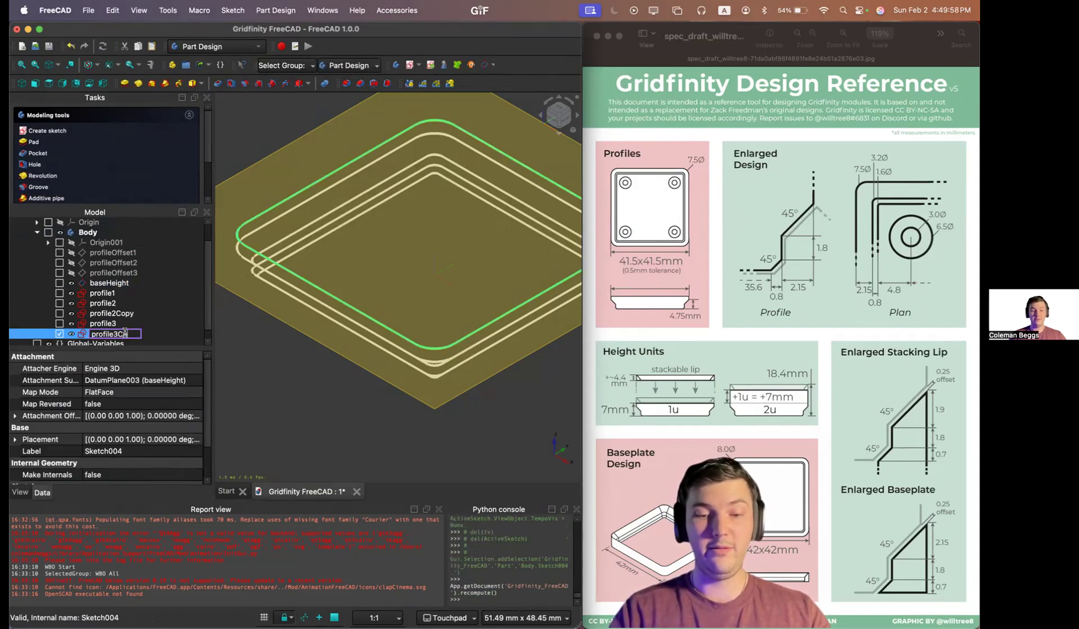
key("Return")
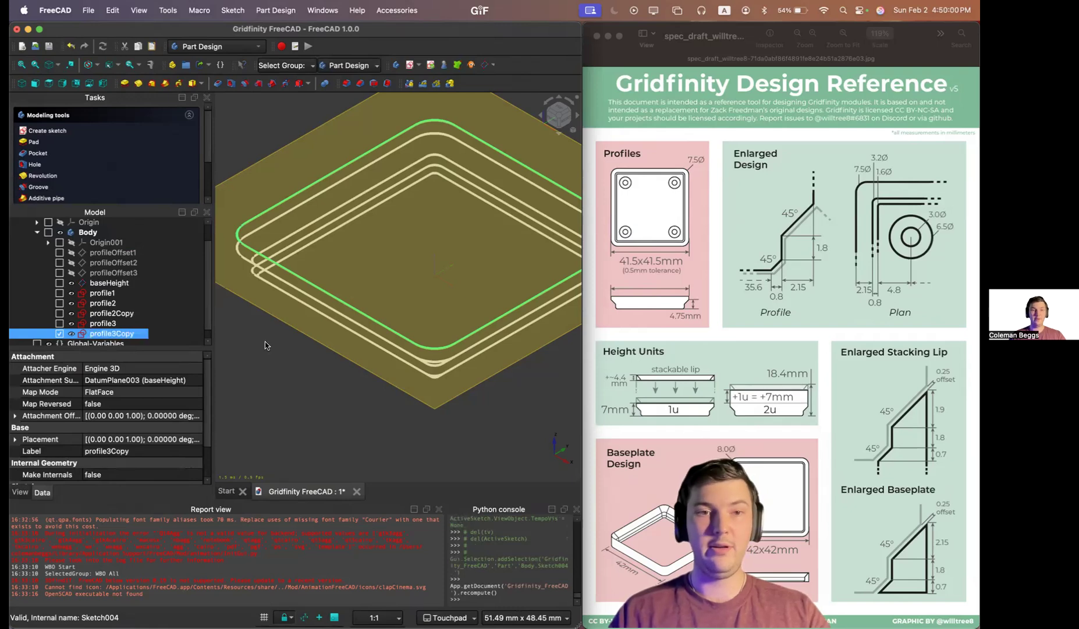
Step: Hide the baseHeight datum plane and examine the stack of all five profile sketches from the front
left_click(111, 283)
key("space")
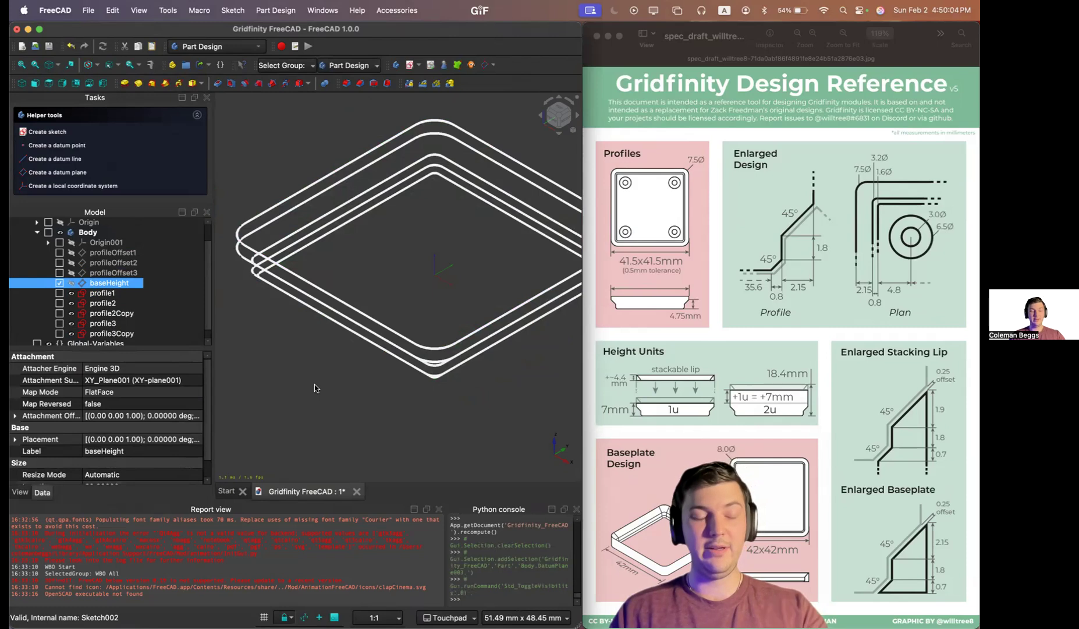
key("1")
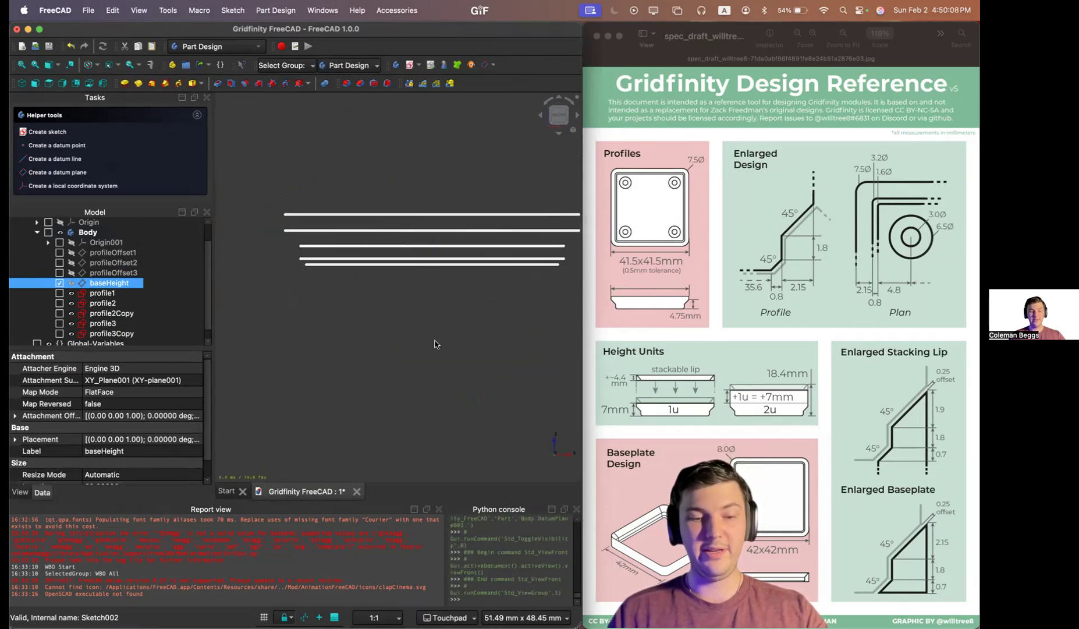
key("v")
key("f")
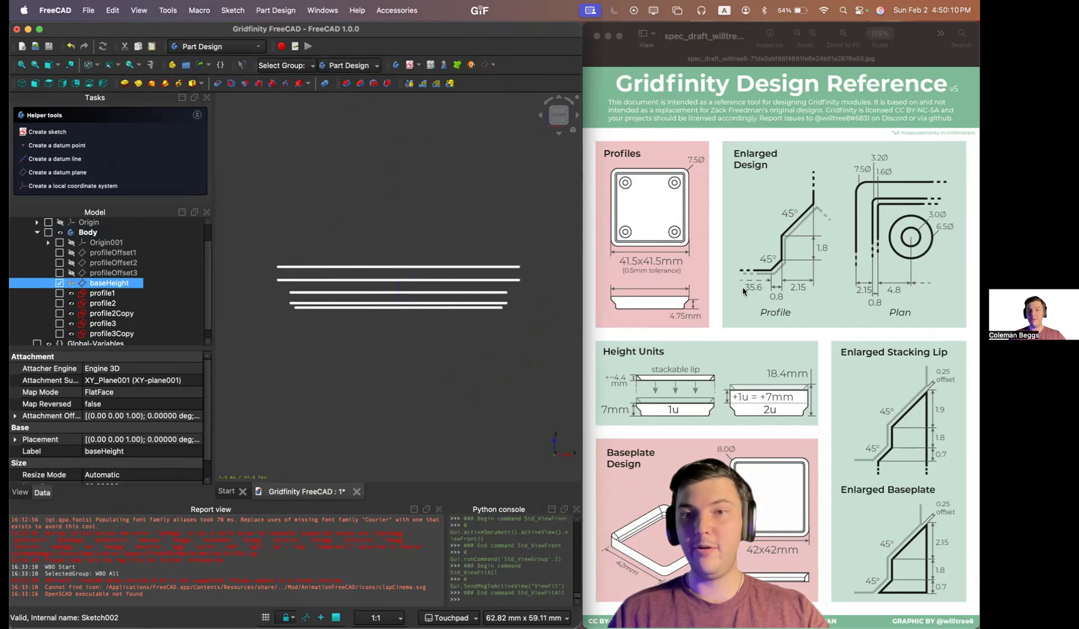